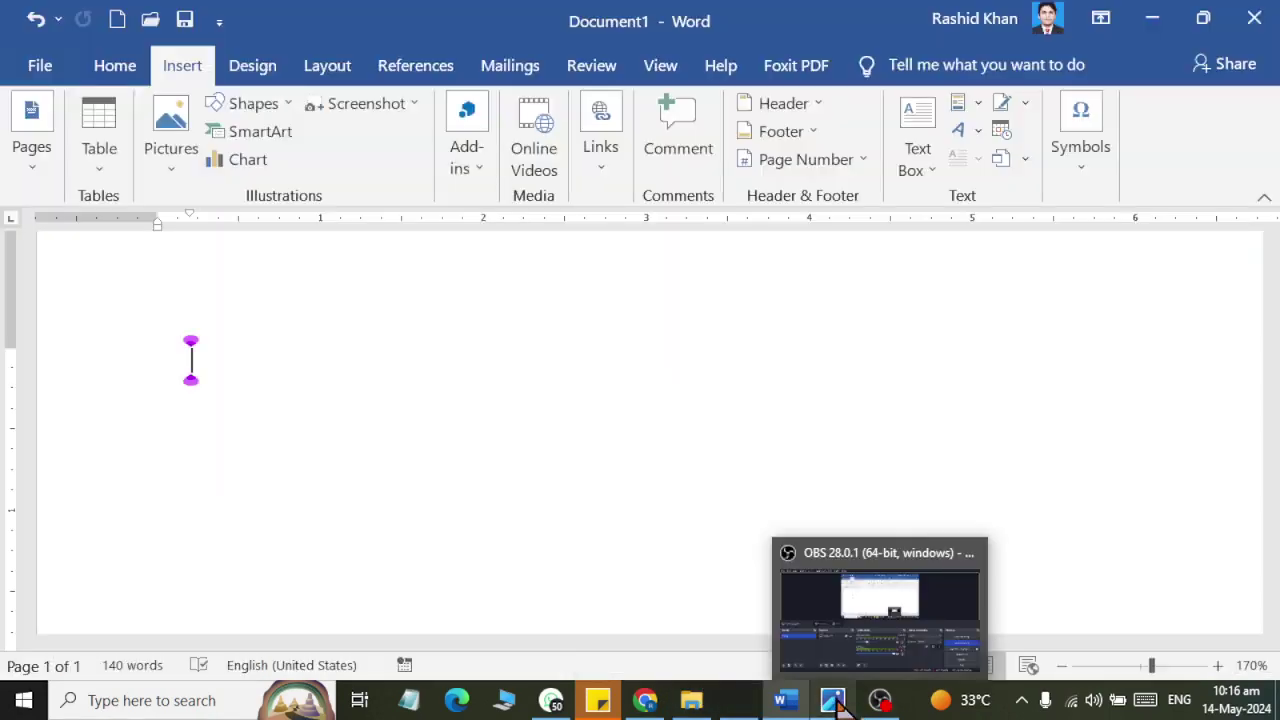
Step: After checking the reference cover image, draw a grey right triangle on the page
left_click(835, 702)
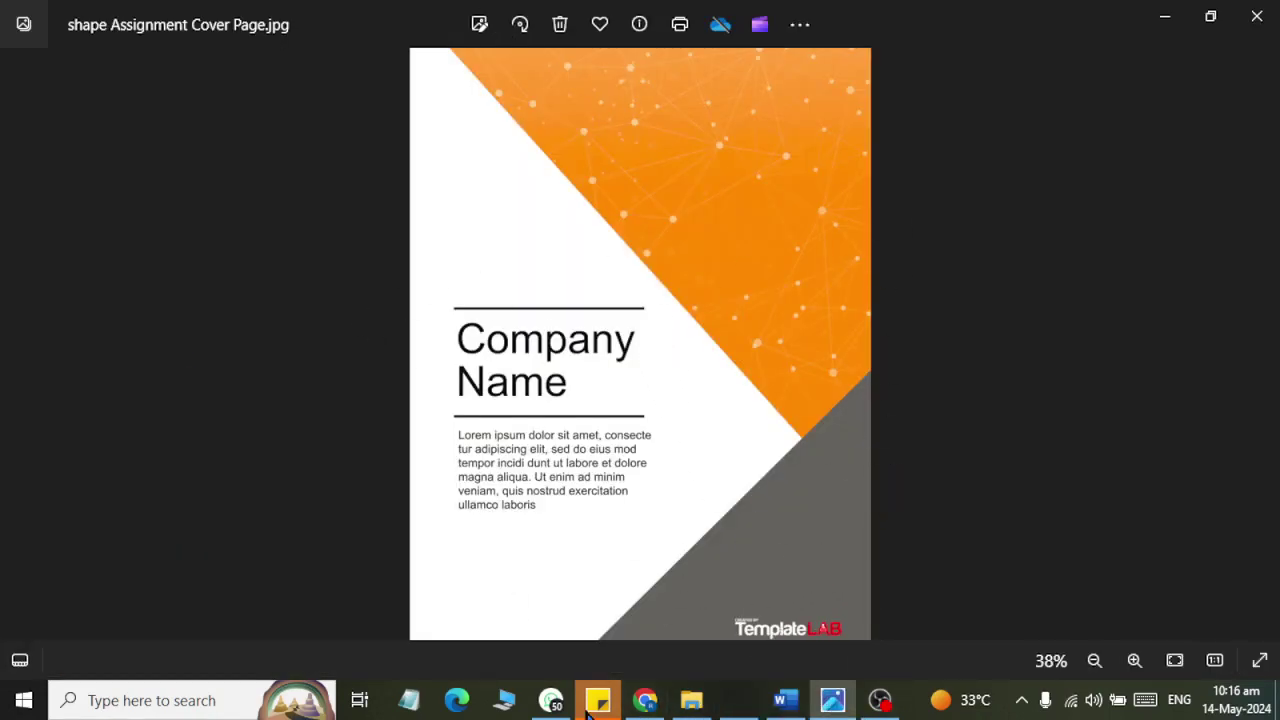
left_click(785, 700)
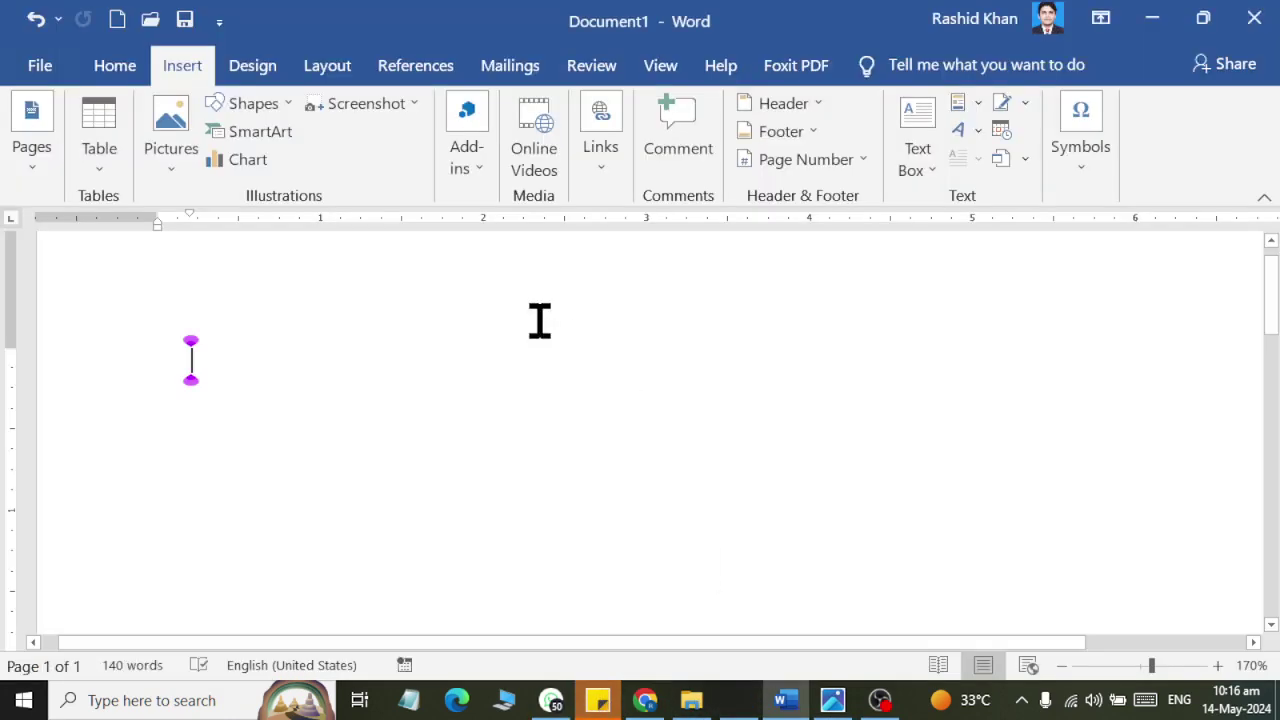
scroll(529, 391, "down", 7, "ctrl")
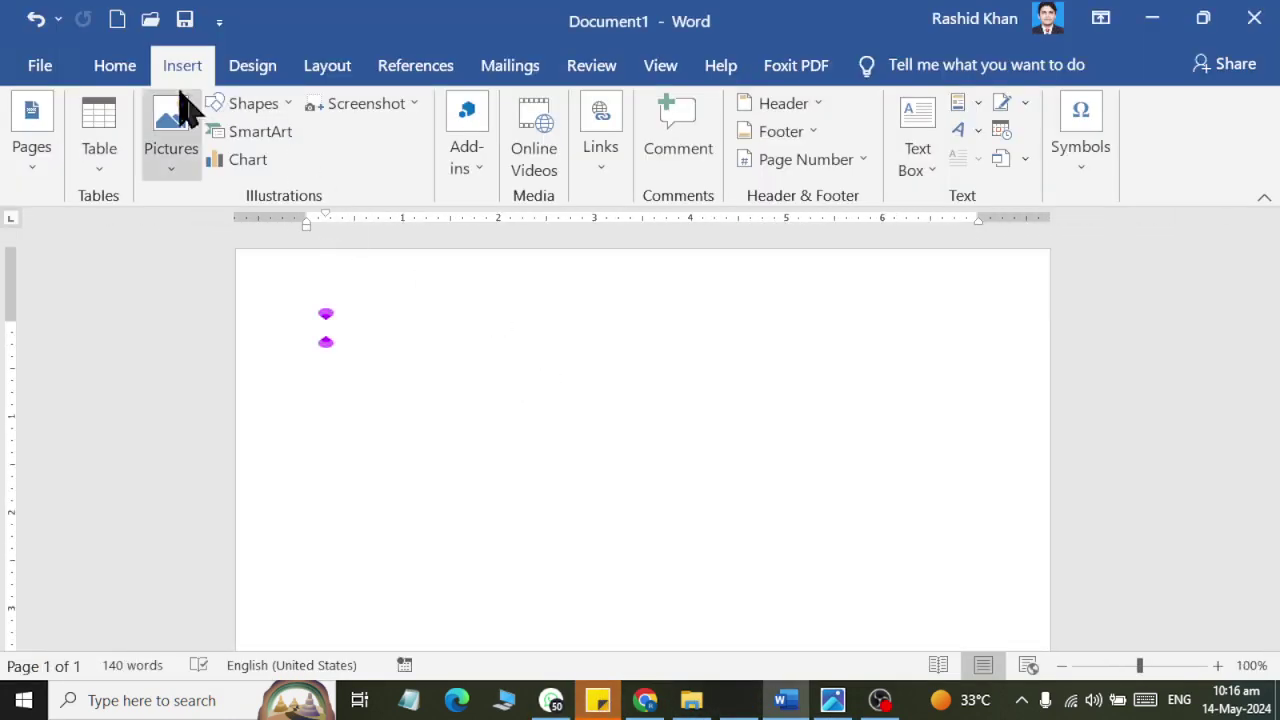
left_click(262, 104)
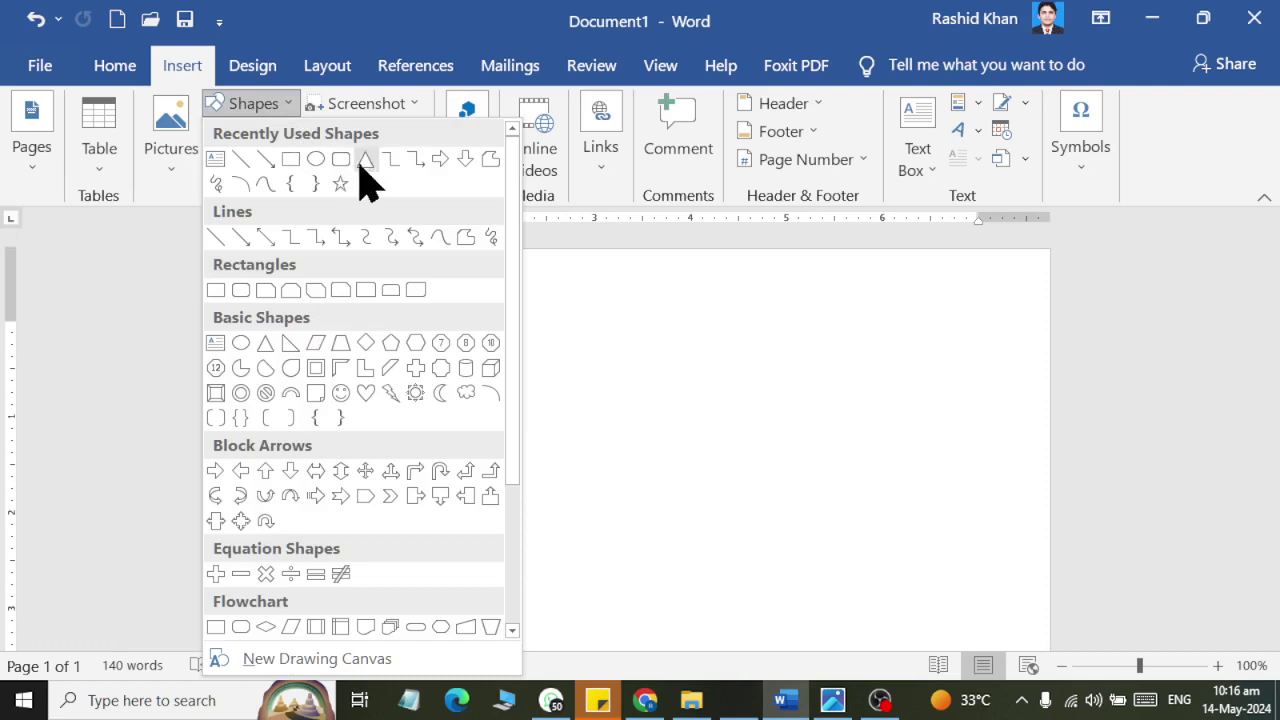
left_click(289, 345)
left_click_drag(422, 329, 721, 576)
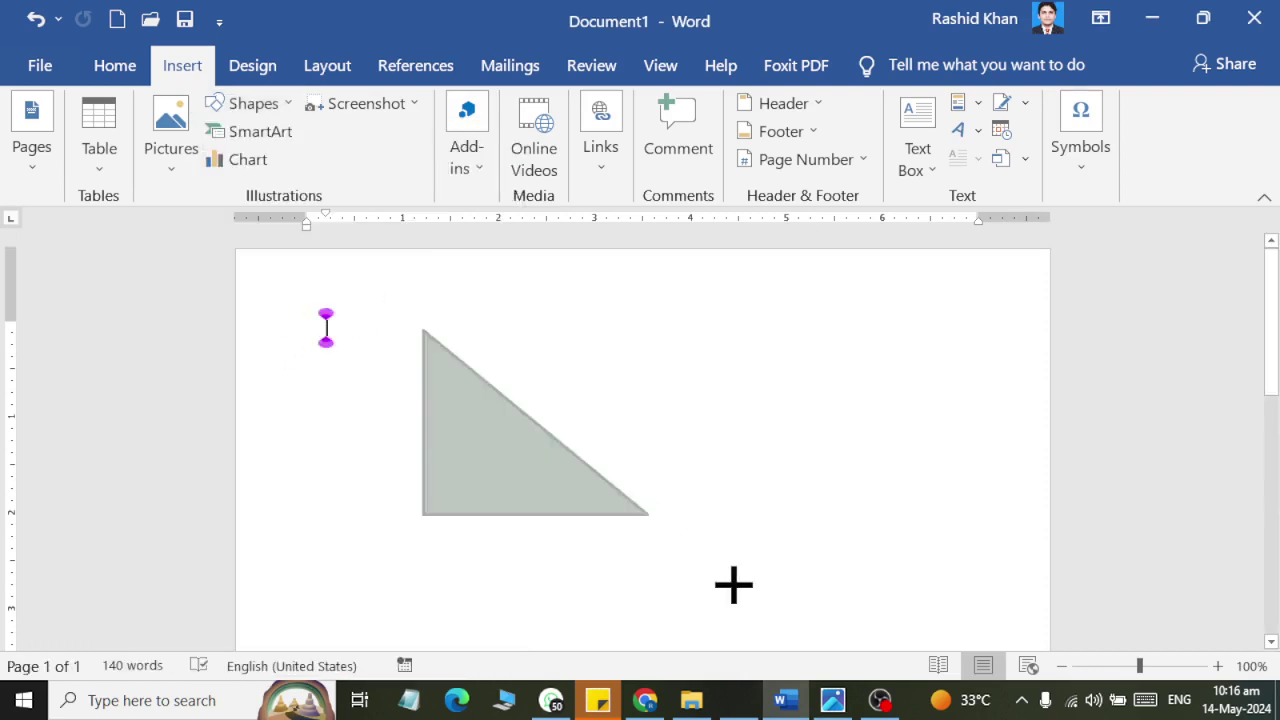
Step: Move the triangle right, mirror it horizontally, and stretch it down the page's right edge
left_click_drag(507, 510, 781, 494)
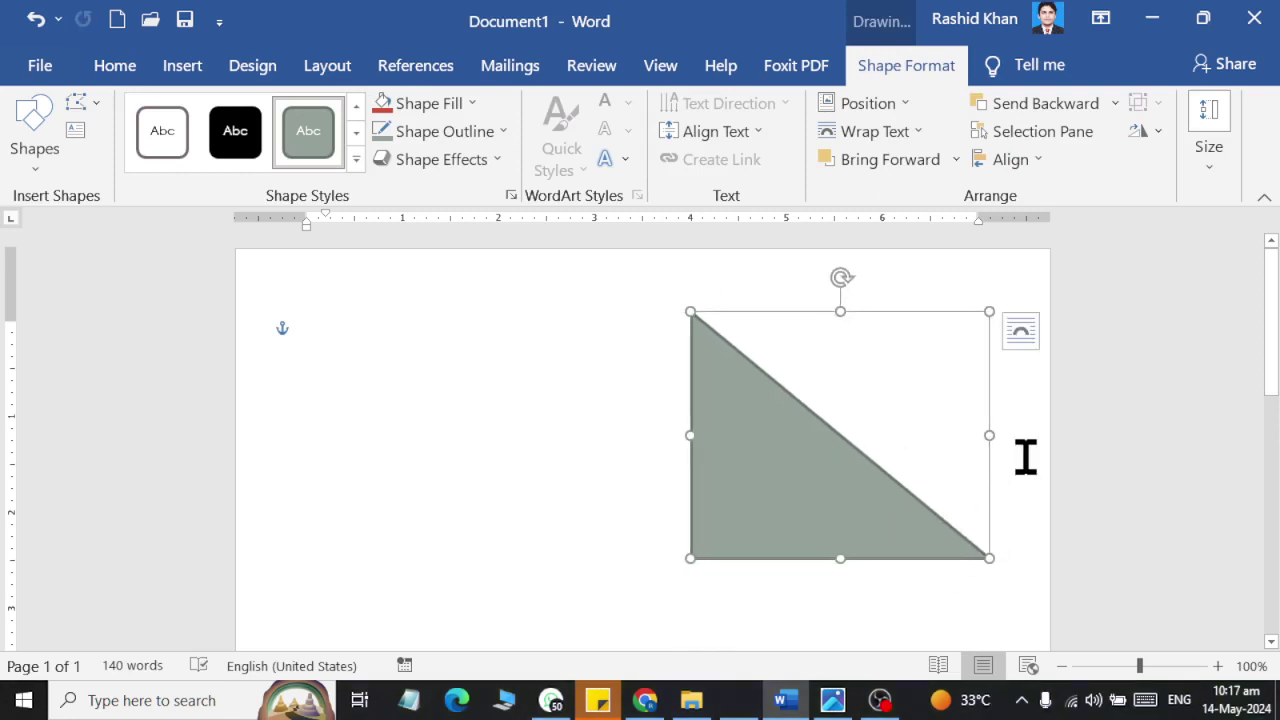
left_click_drag(989, 435, 383, 491)
scroll(586, 414, "down", 1)
mouse_move(586, 414)
left_mouse_down()
mouse_move(932, 462)
mouse_move(1003, 403)
left_mouse_up()
scroll(943, 371, "down", 3)
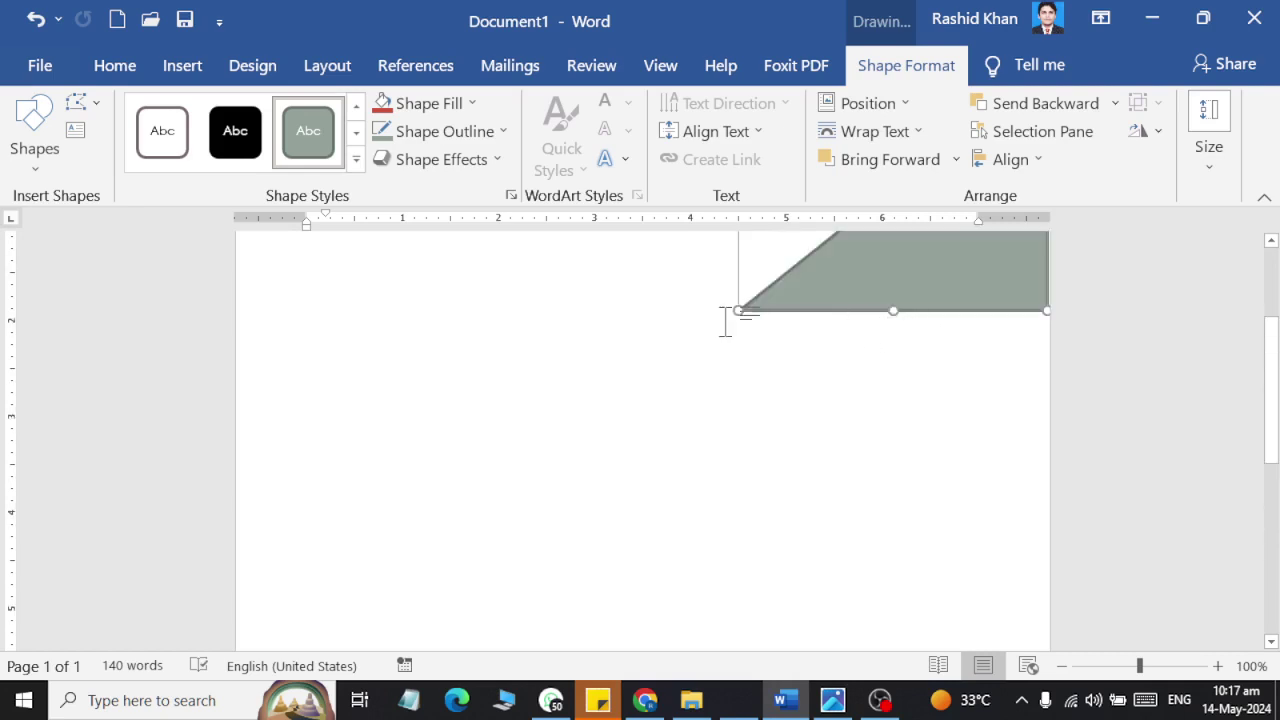
left_click_drag(741, 310, 410, 285)
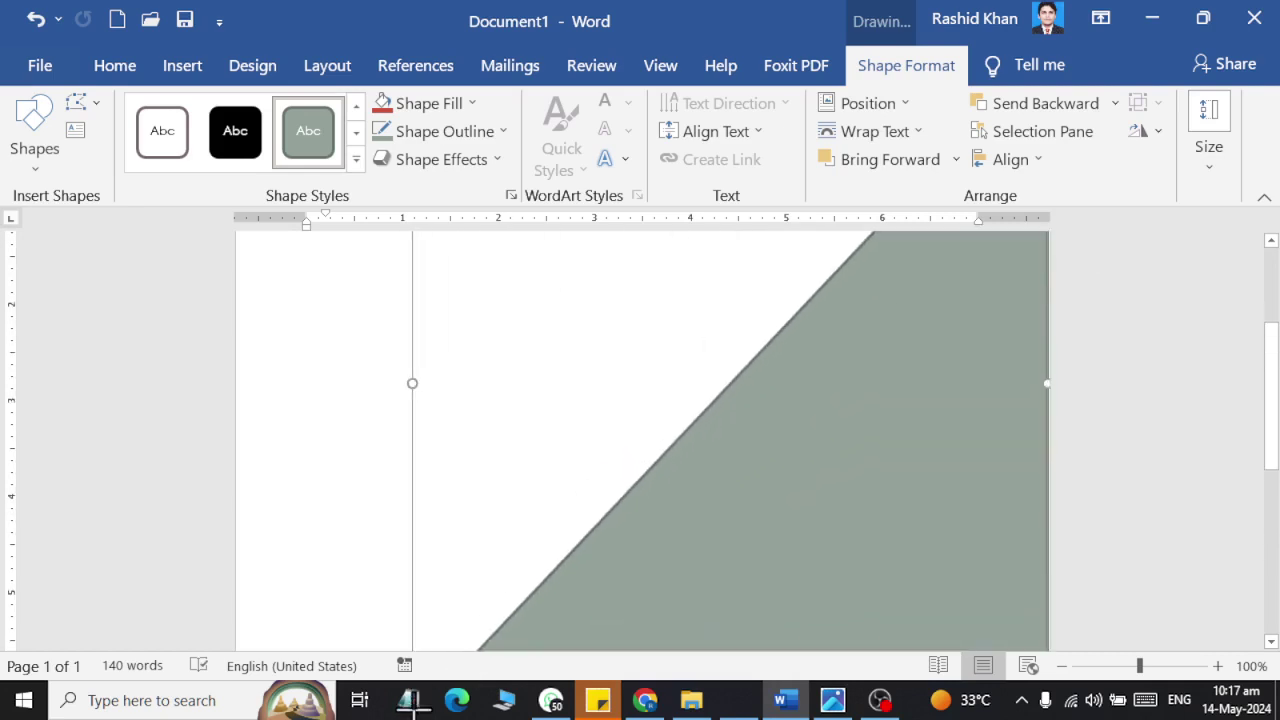
key("alt+Tab")
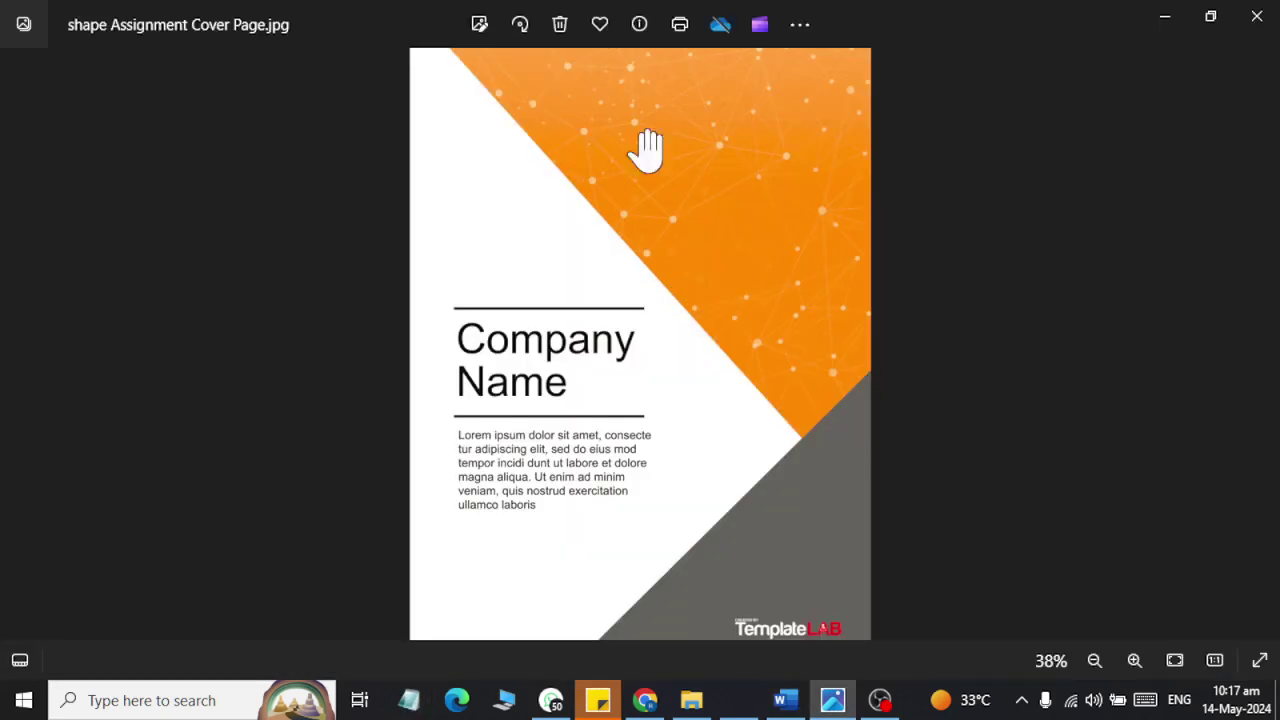
key("alt+Tab")
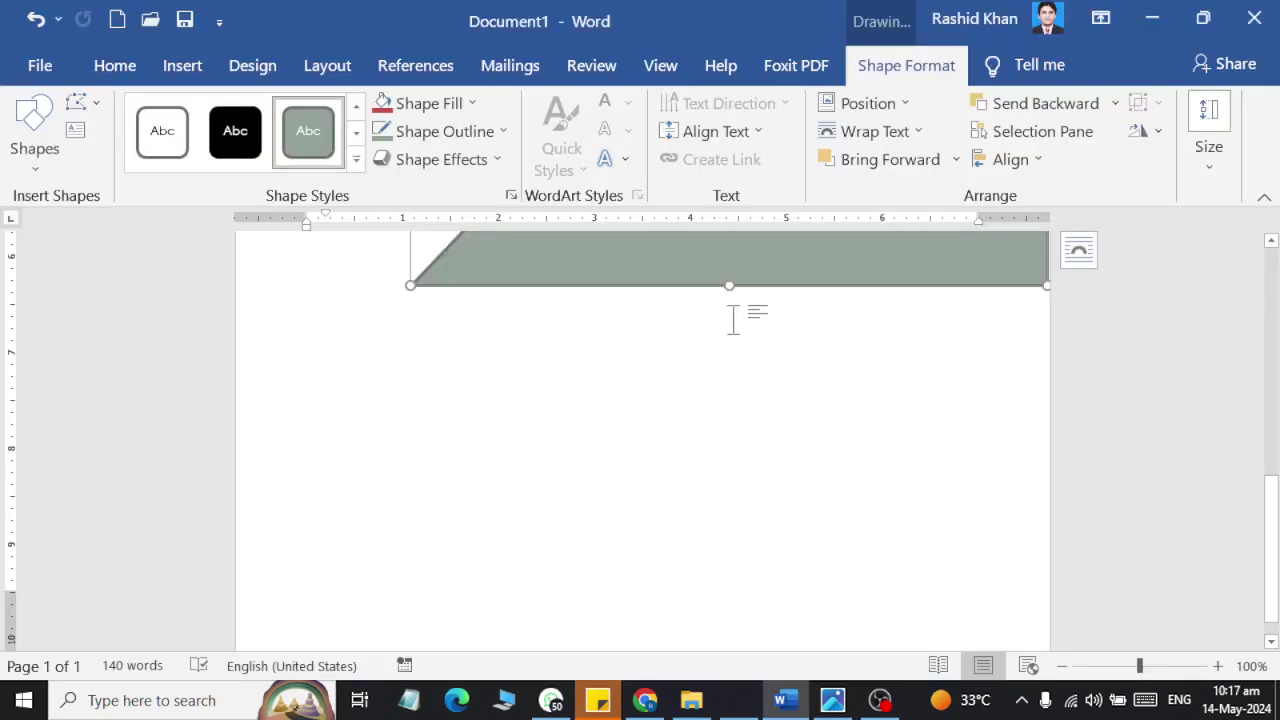
Step: Undo the triangle's enlargement and move it left and down to sit just below the page top
scroll(740, 315, "up", 5)
key("ctrl+z")
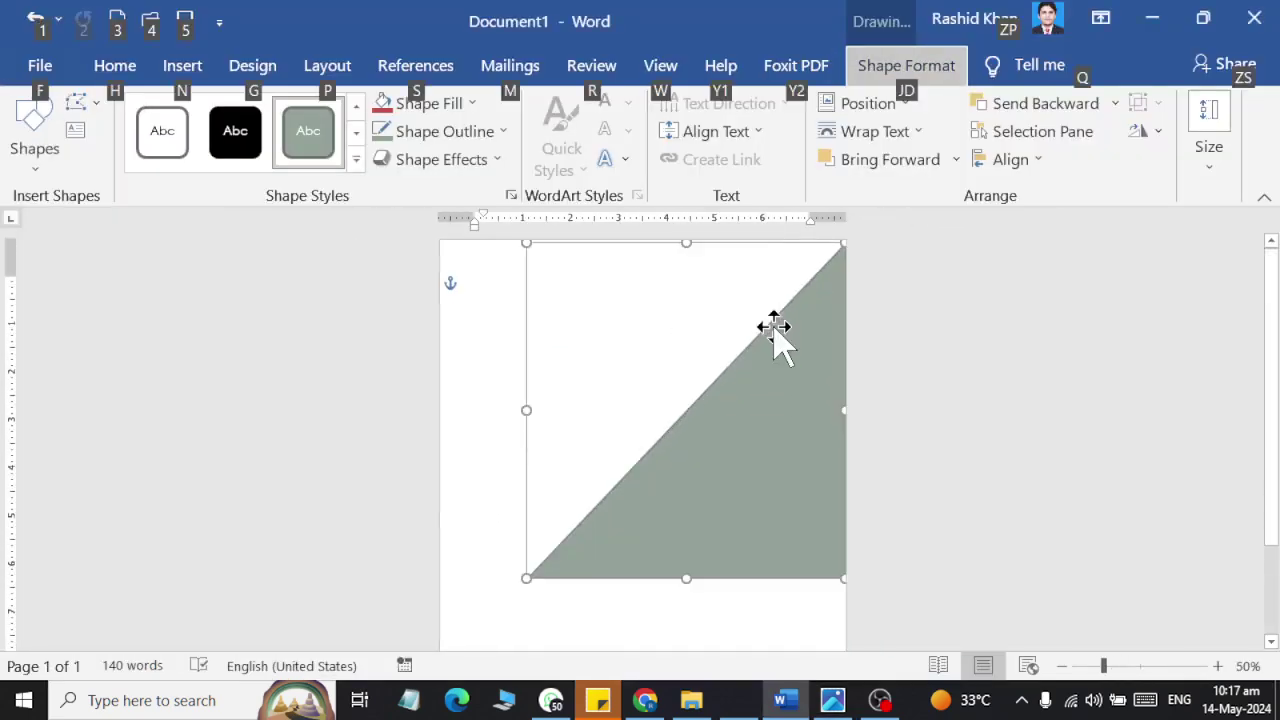
key("alt+Tab")
key("alt+Tab")
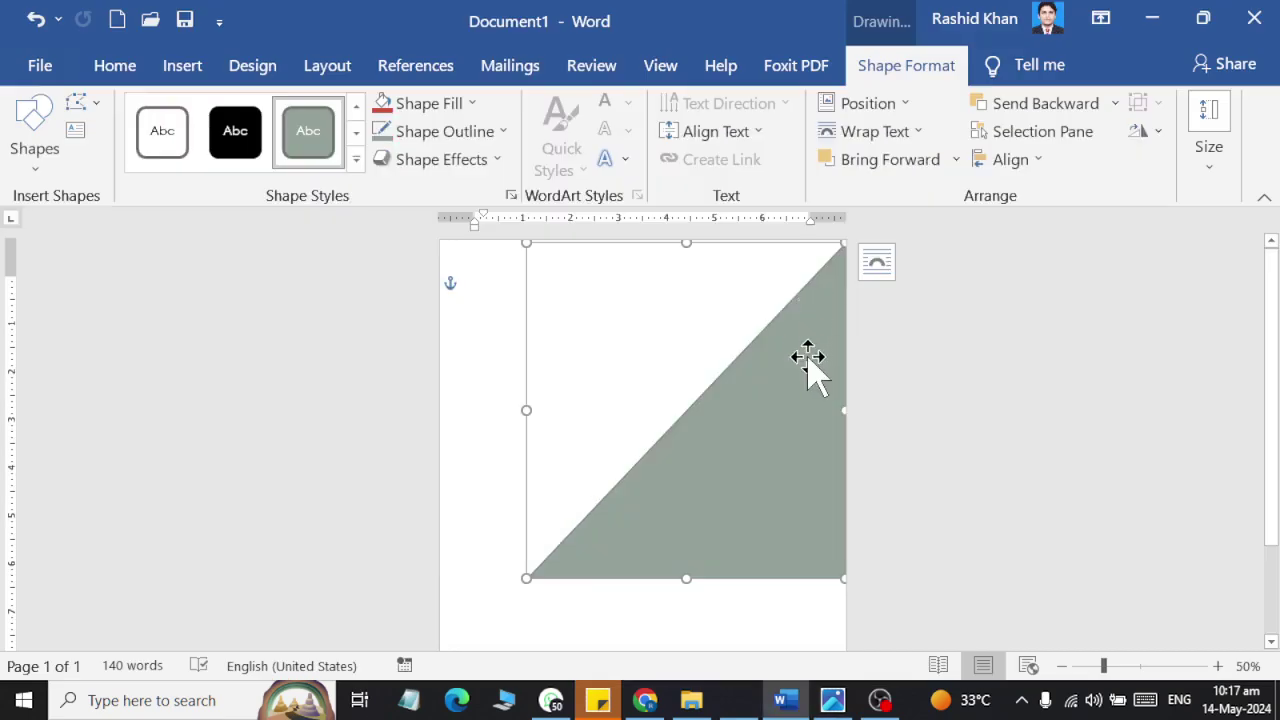
left_click_drag(809, 357, 770, 410)
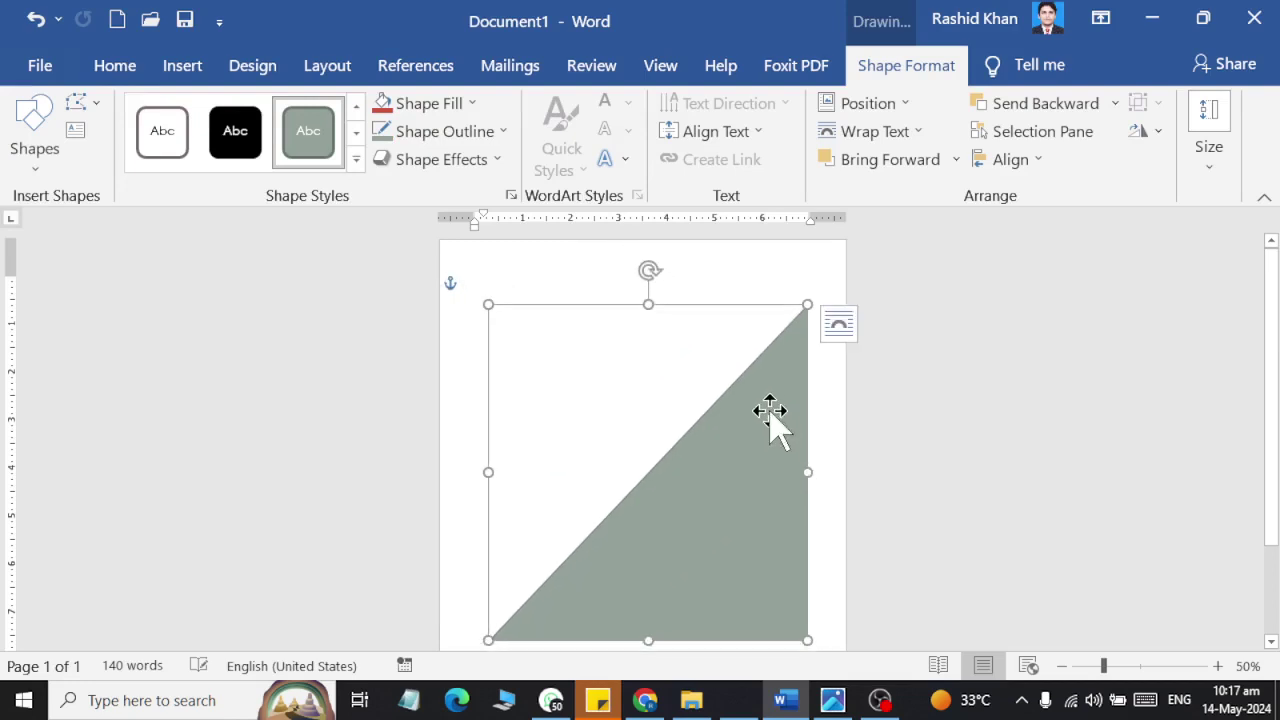
scroll(735, 432, "down", 2)
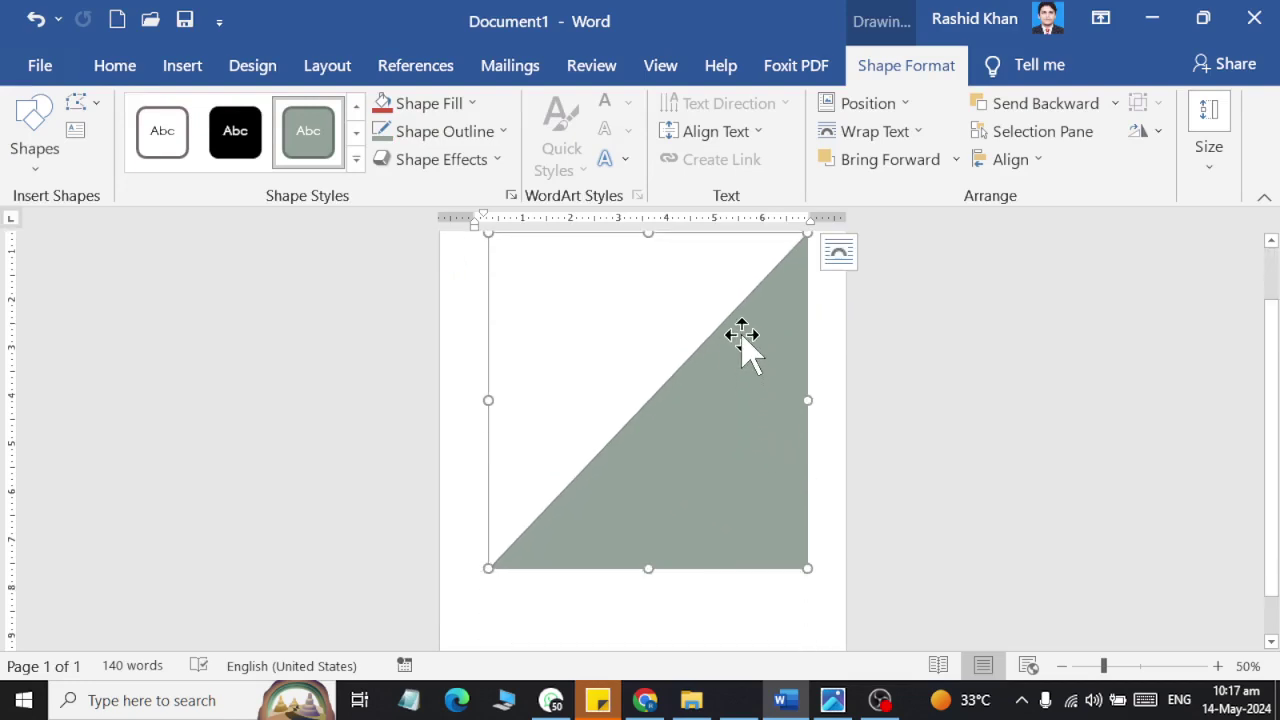
scroll(763, 316, "up", 2)
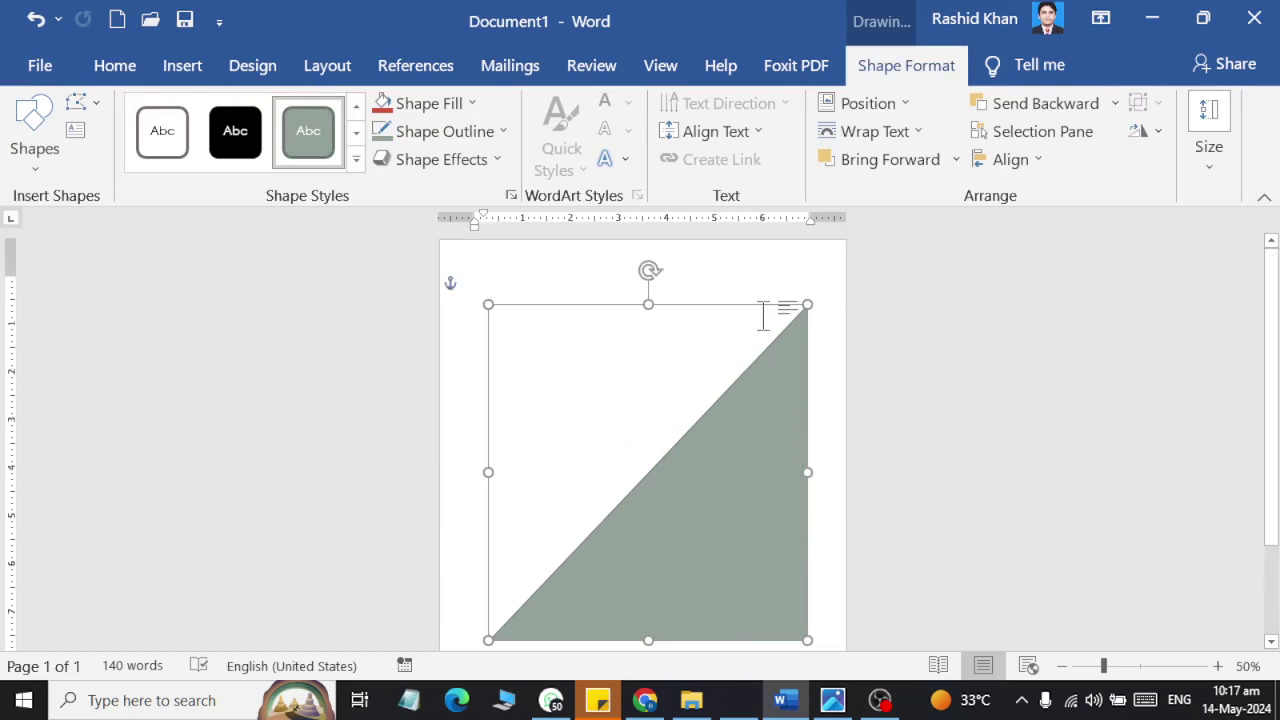
scroll(780, 410, "up", 4, "ctrl")
scroll(772, 405, "up", 2, "ctrl")
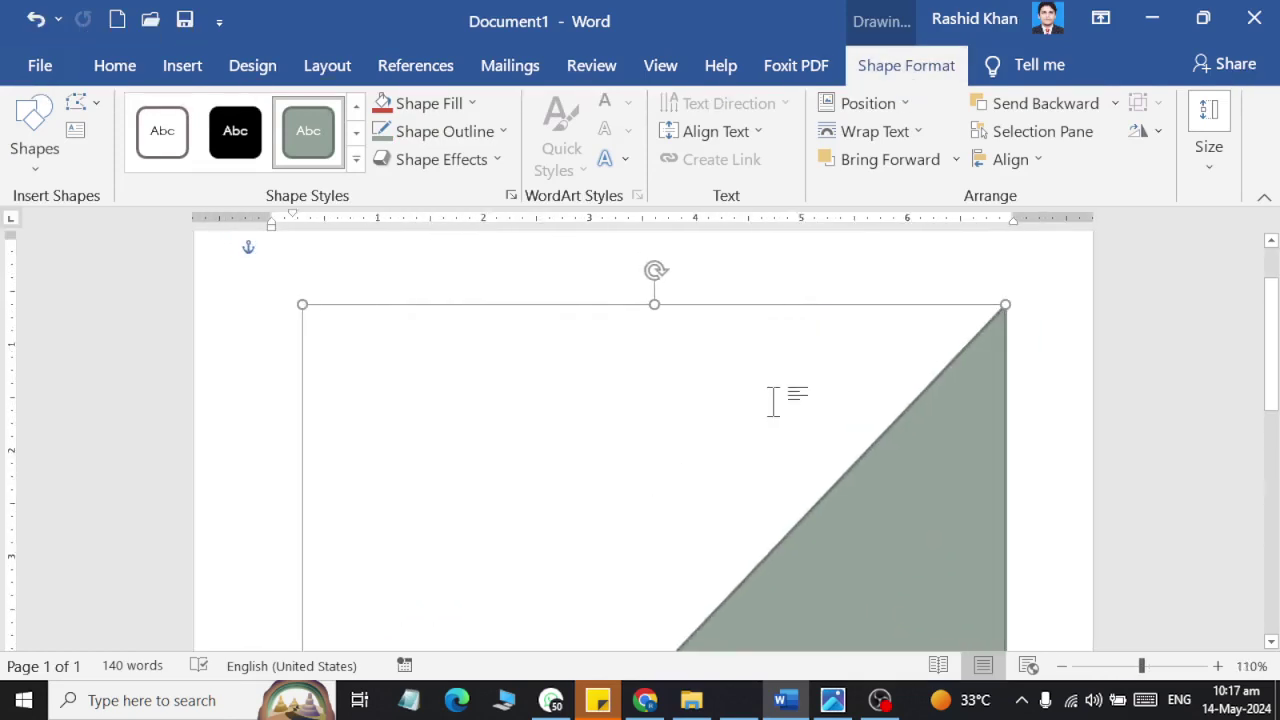
scroll(773, 395, "up", 1, "ctrl")
scroll(773, 395, "down", 2, "ctrl")
scroll(791, 351, "down", 3, "ctrl")
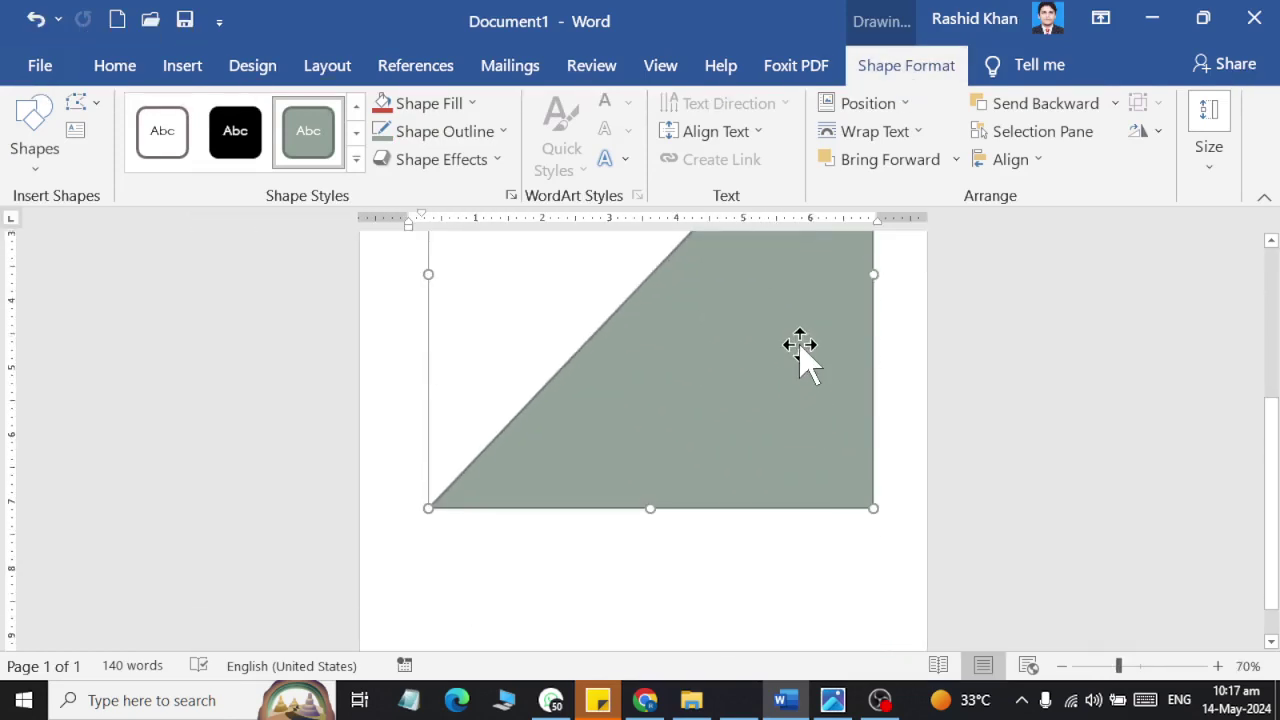
scroll(805, 360, "up", 2, "ctrl")
scroll(812, 340, "down", 1, "ctrl")
scroll(810, 345, "up", 3)
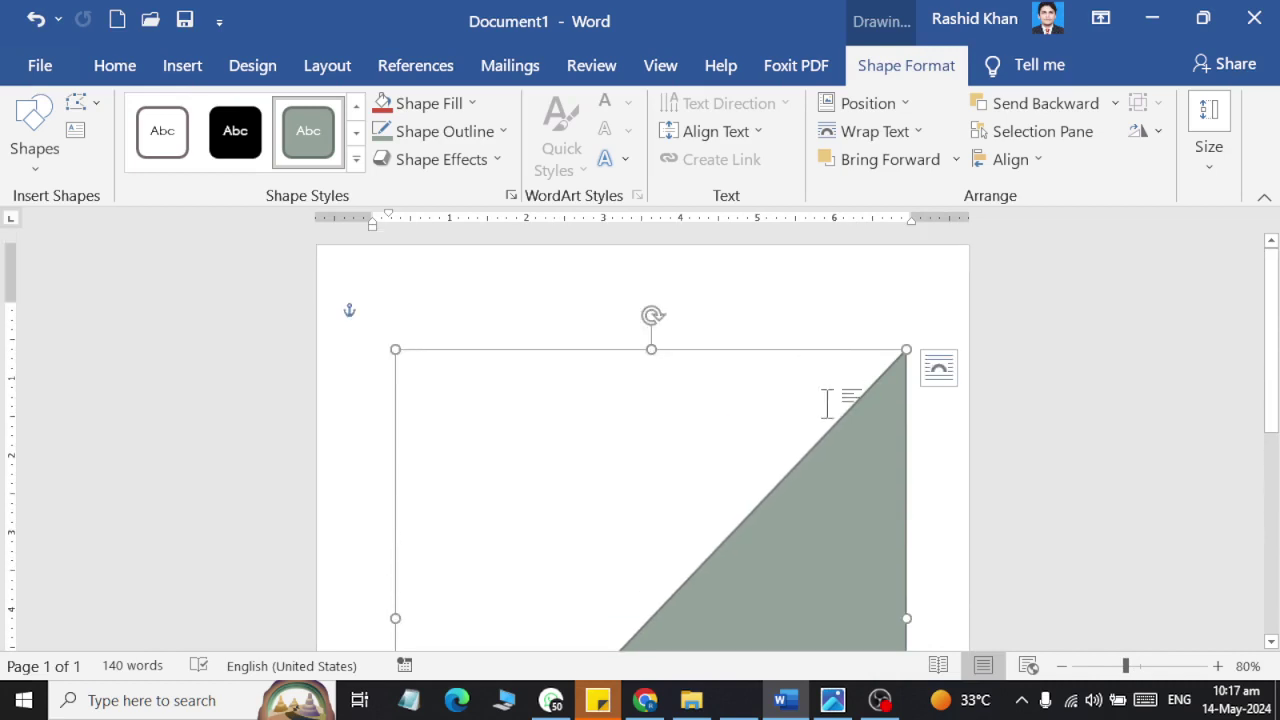
scroll(490, 332, "down", 1)
scroll(514, 326, "down", 2)
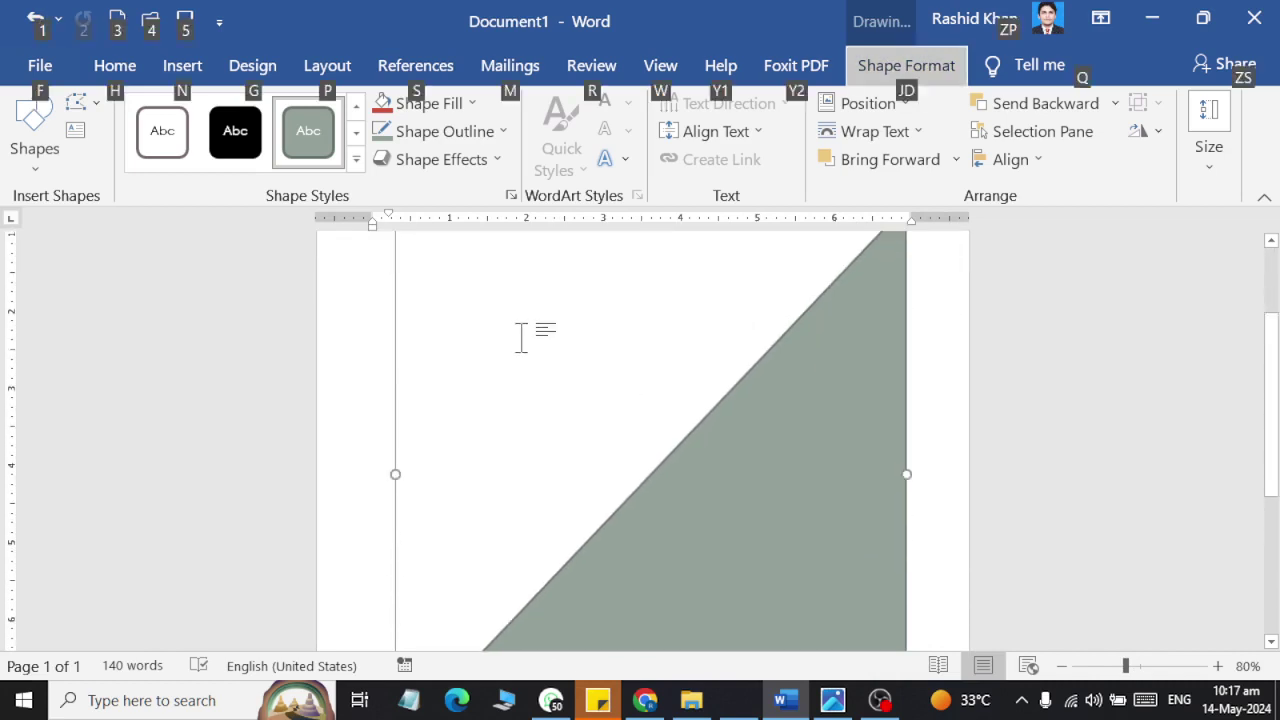
key("alt")
scroll(596, 440, "down", 4, "ctrl")
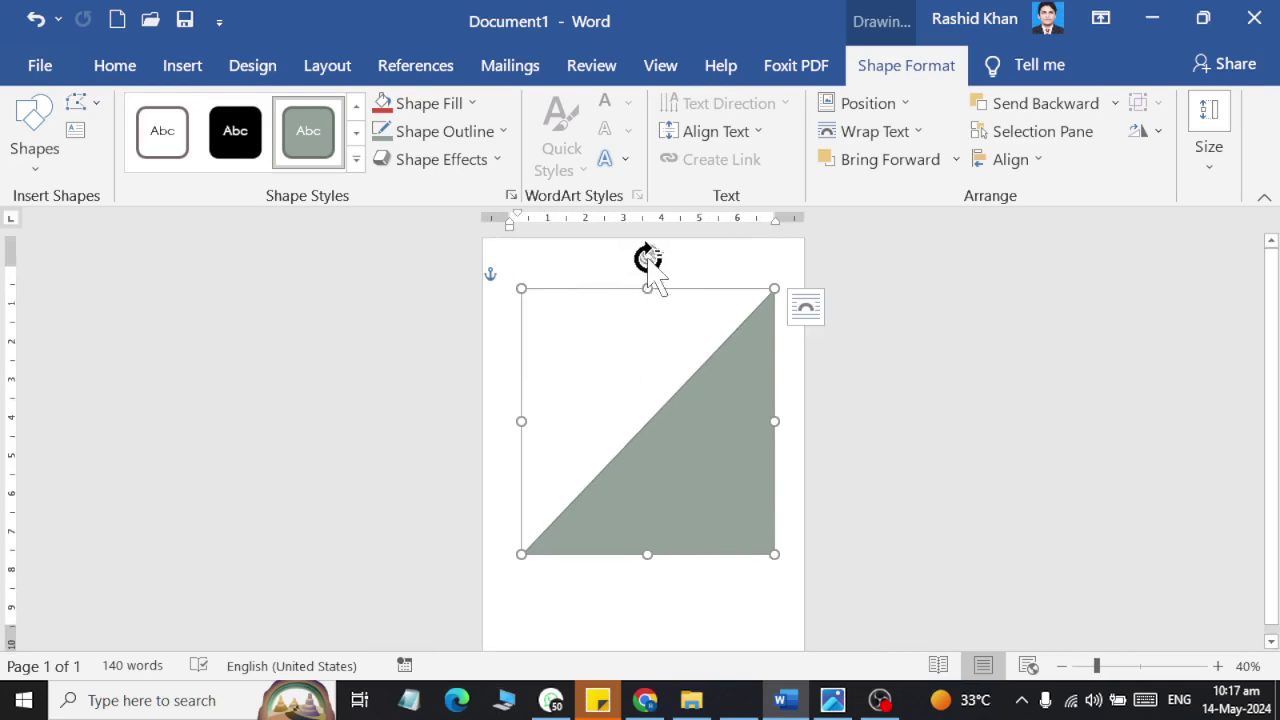
Step: Rotate the grey triangle so its right angle is top-right and move it into that corner
mouse_move(648, 258)
left_mouse_down()
mouse_move(667, 552)
mouse_move(526, 340)
left_mouse_up()
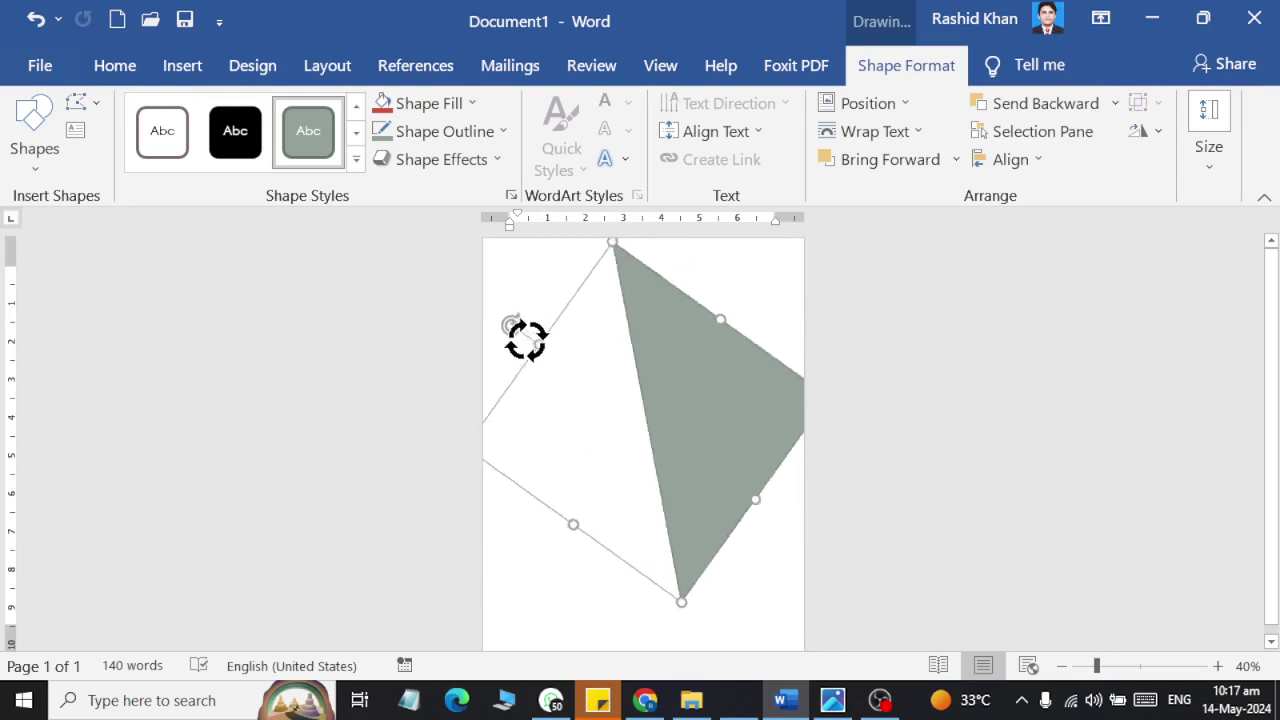
left_click_drag(526, 340, 441, 420)
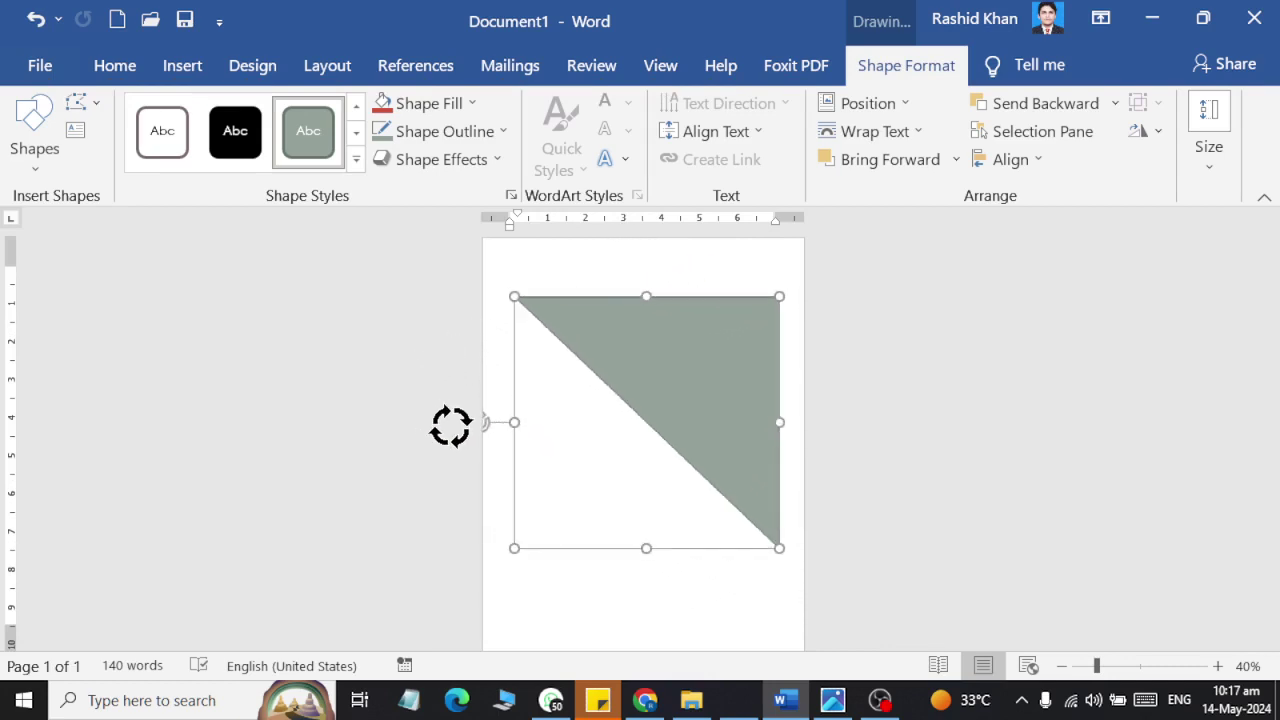
left_click_drag(735, 380, 761, 316)
key("alt+Tab")
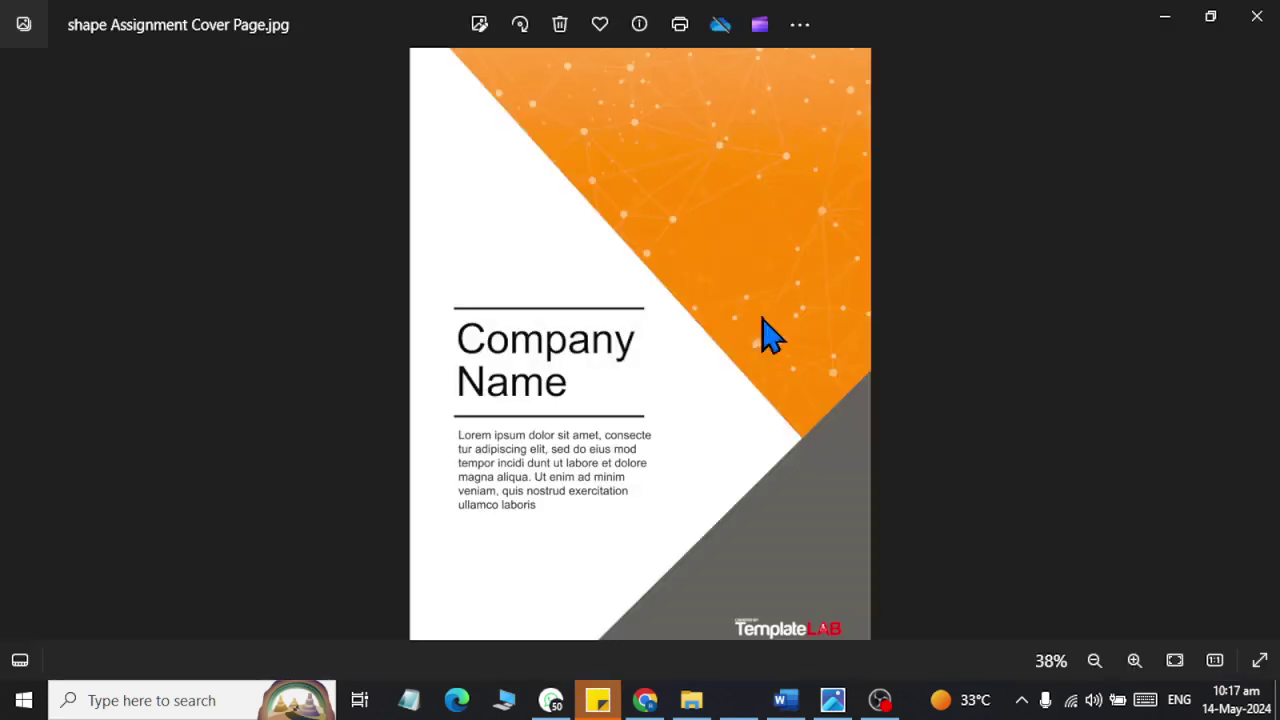
key("alt+Tab")
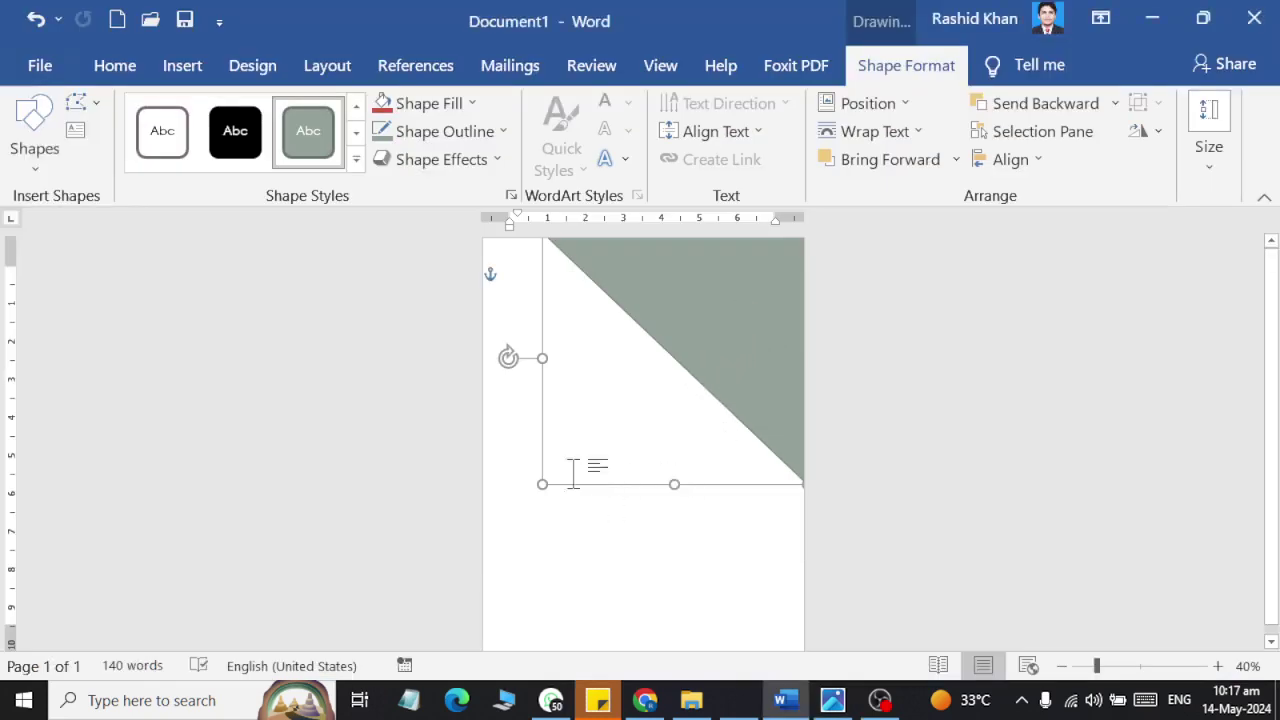
Step: Stretch the triangle taller and widen it toward the page's left edge
left_click_drag(675, 484, 674, 534)
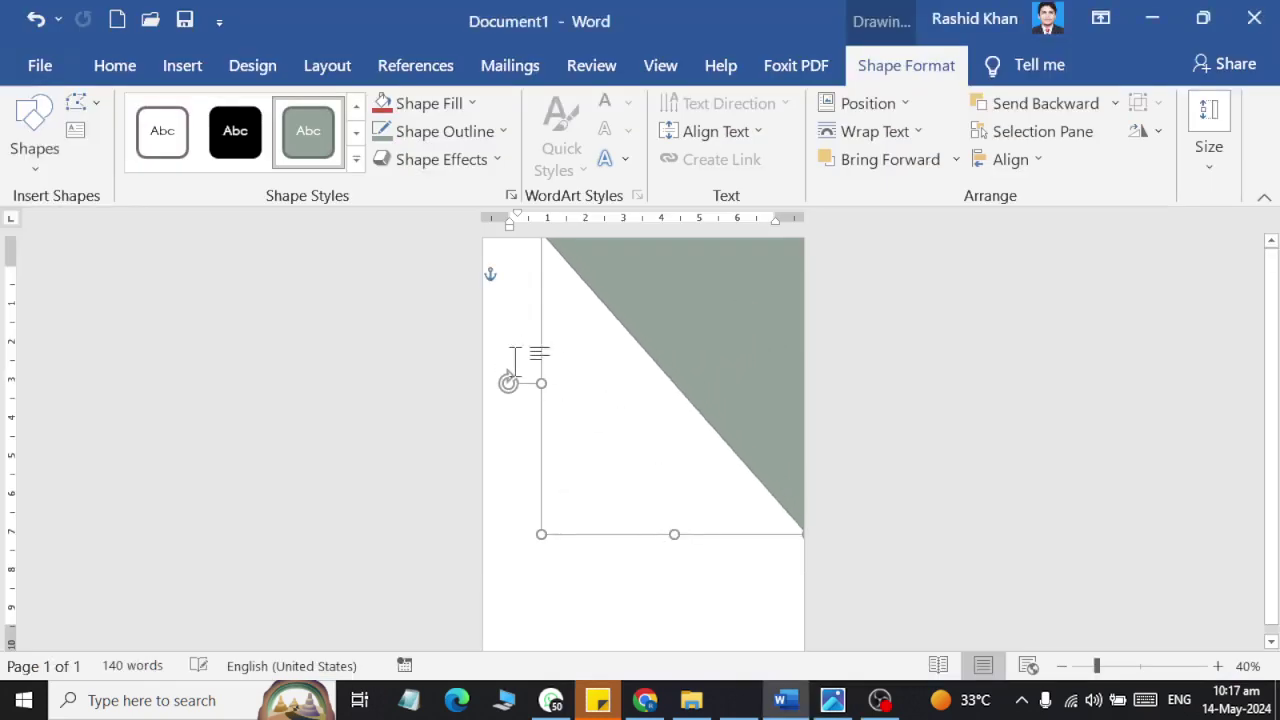
left_click_drag(541, 388, 508, 395)
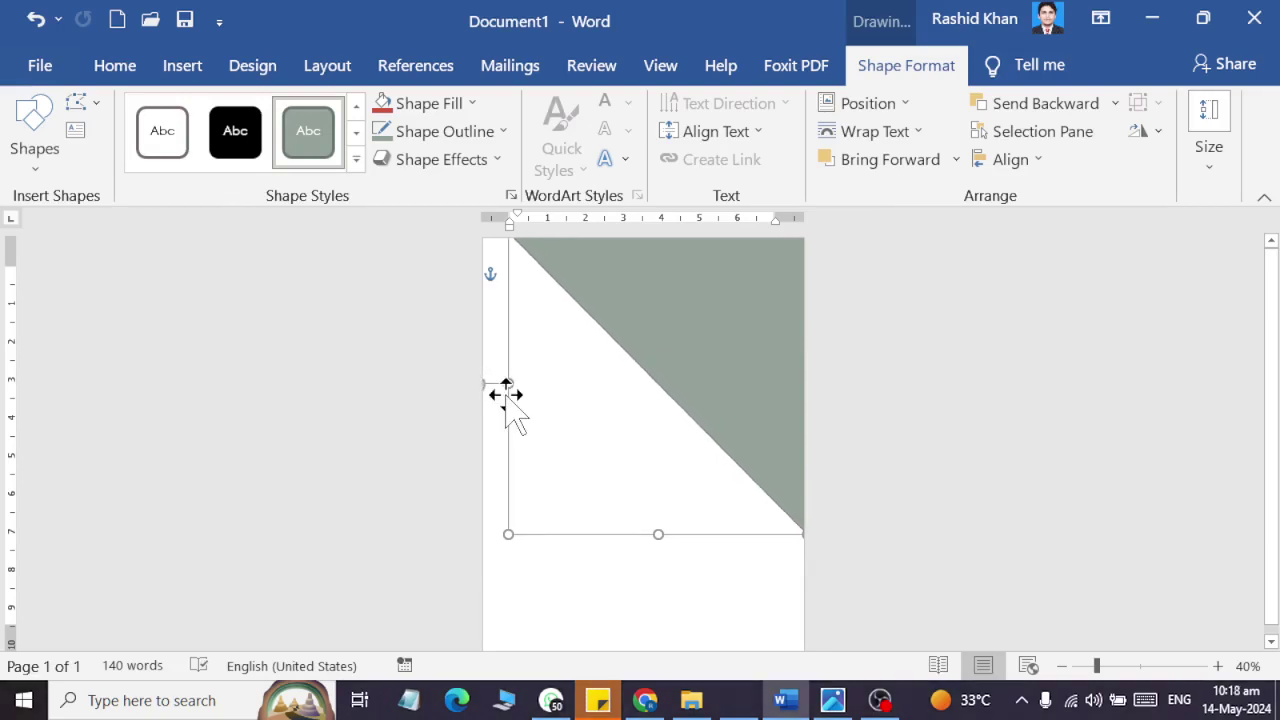
key("alt+Tab")
key("alt+Tab")
Step: Duplicate the grey triangle, shrink and rotate the copy, and place it at the lower-right corner
left_click_drag(752, 358, 680, 448)
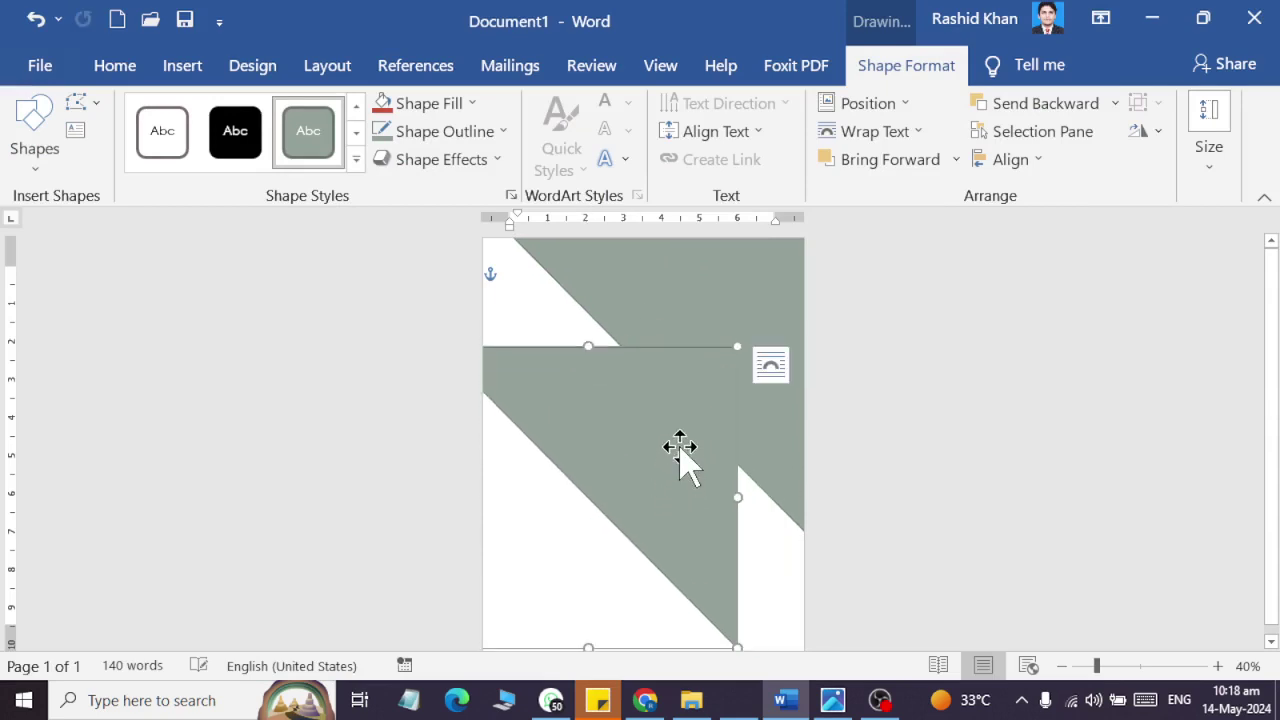
left_click_drag(737, 648, 654, 534)
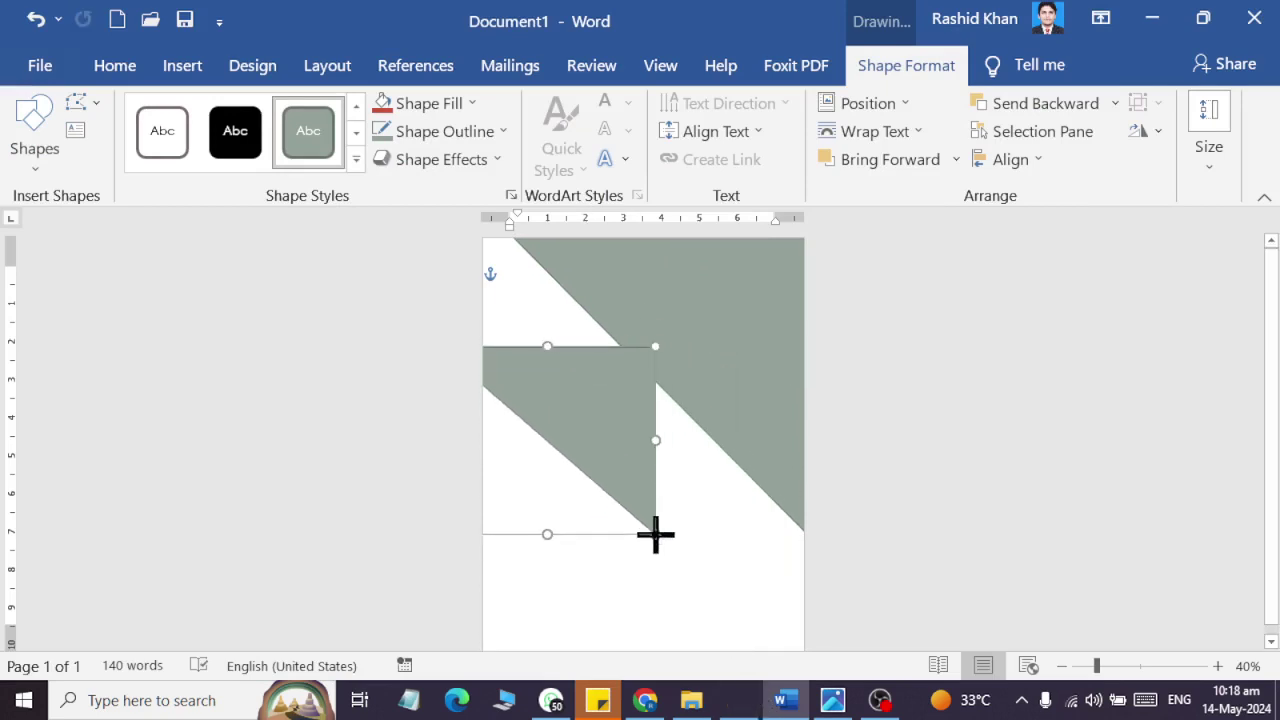
left_click_drag(687, 438, 695, 428)
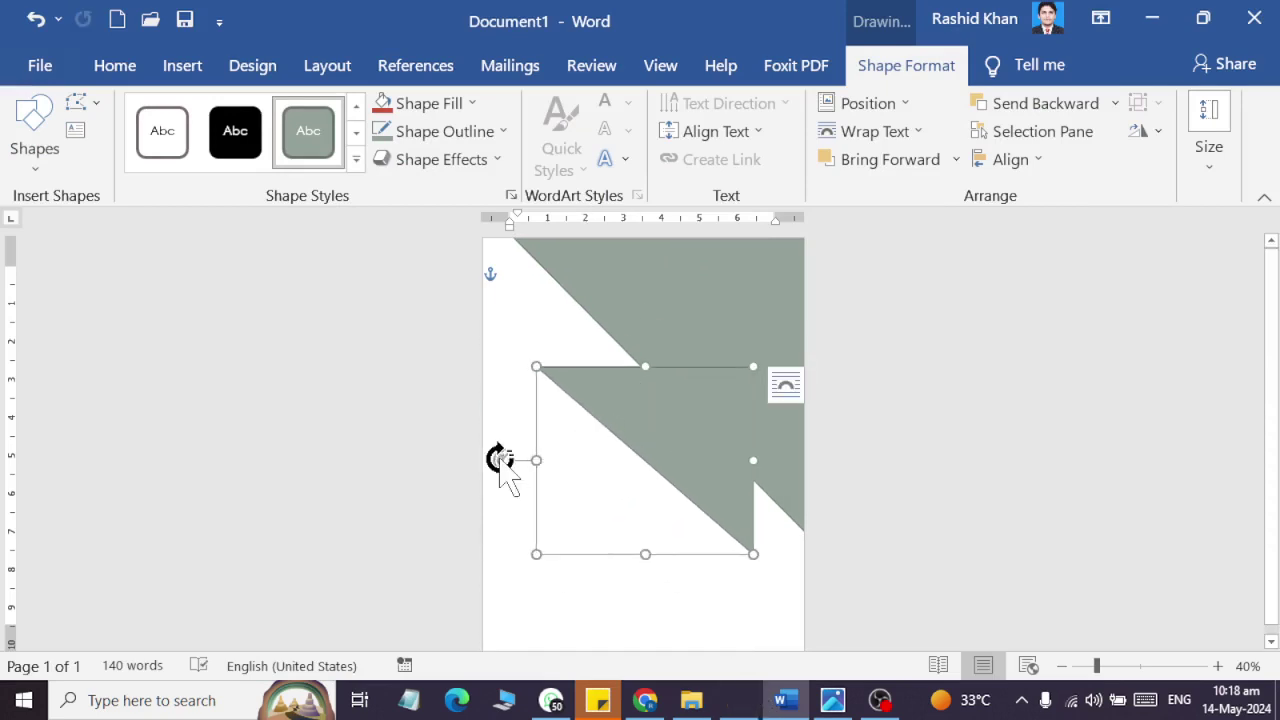
mouse_move(500, 460)
left_mouse_down()
mouse_move(657, 350)
mouse_move(643, 342)
mouse_move(649, 351)
left_mouse_up()
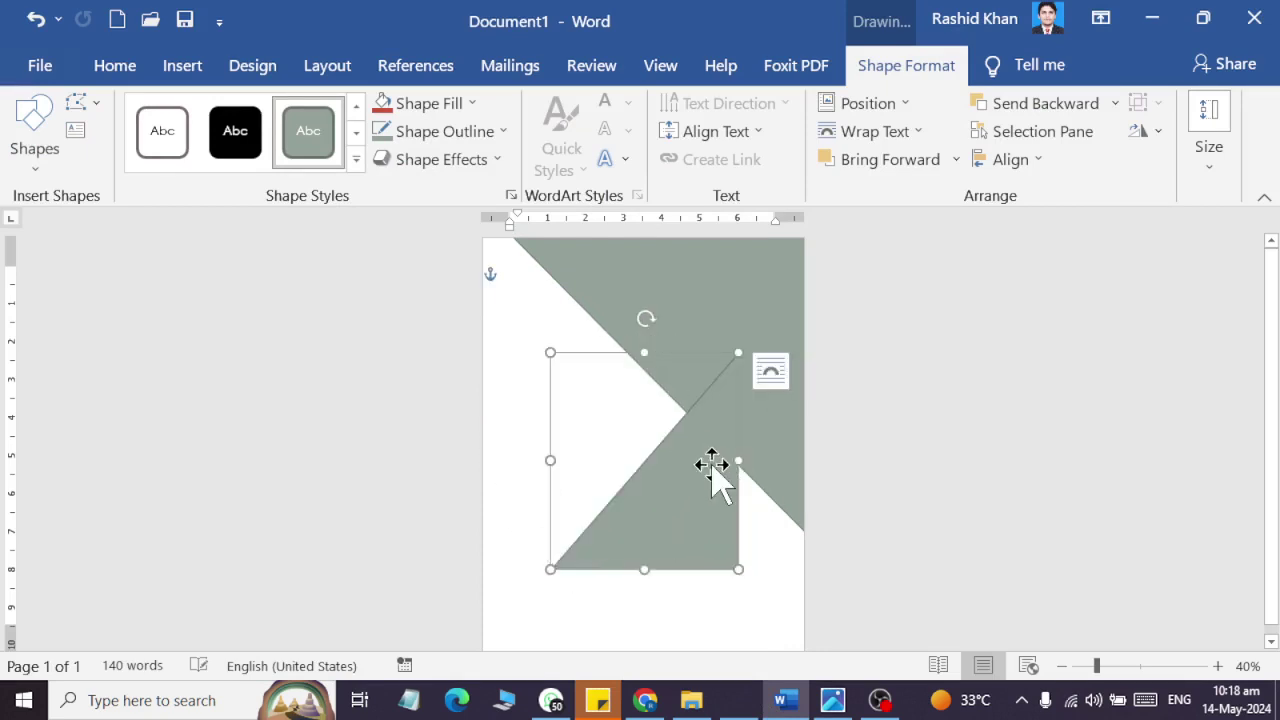
left_click_drag(714, 471, 760, 548)
Step: Fill the top triangle with gold yellow and open its fill settings via Texture > More Textures
left_click(714, 310)
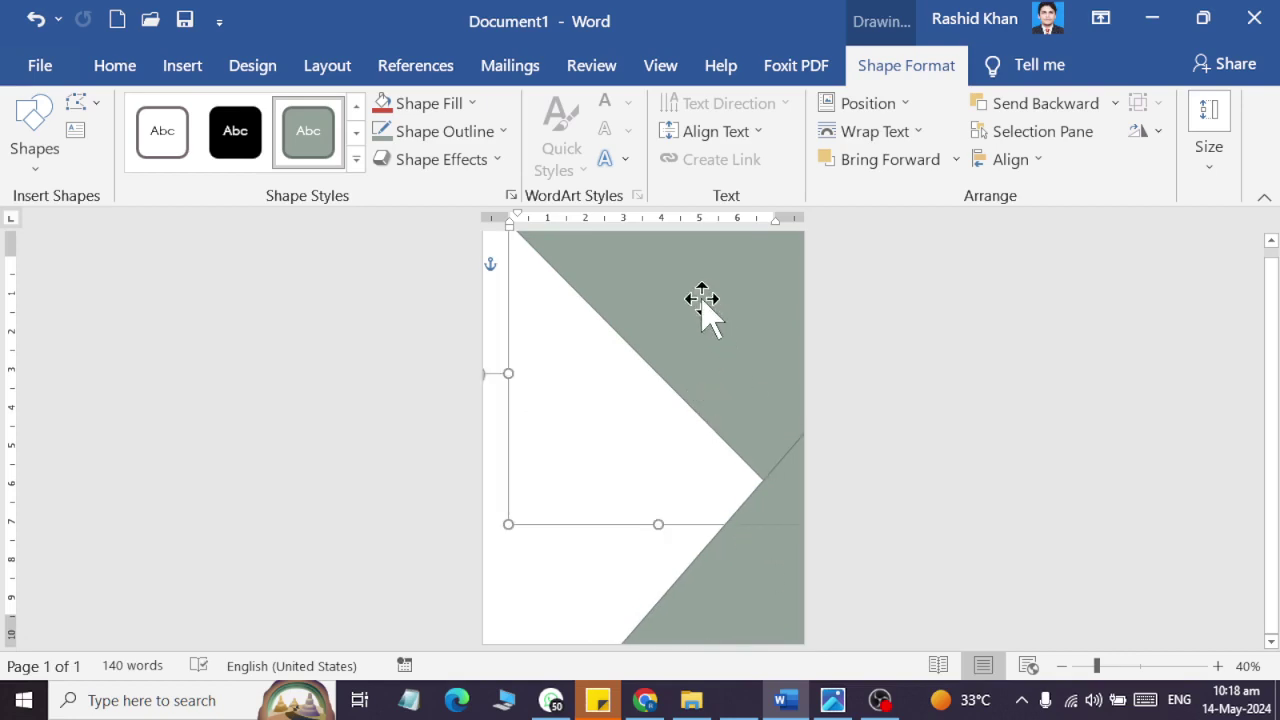
left_click(470, 104)
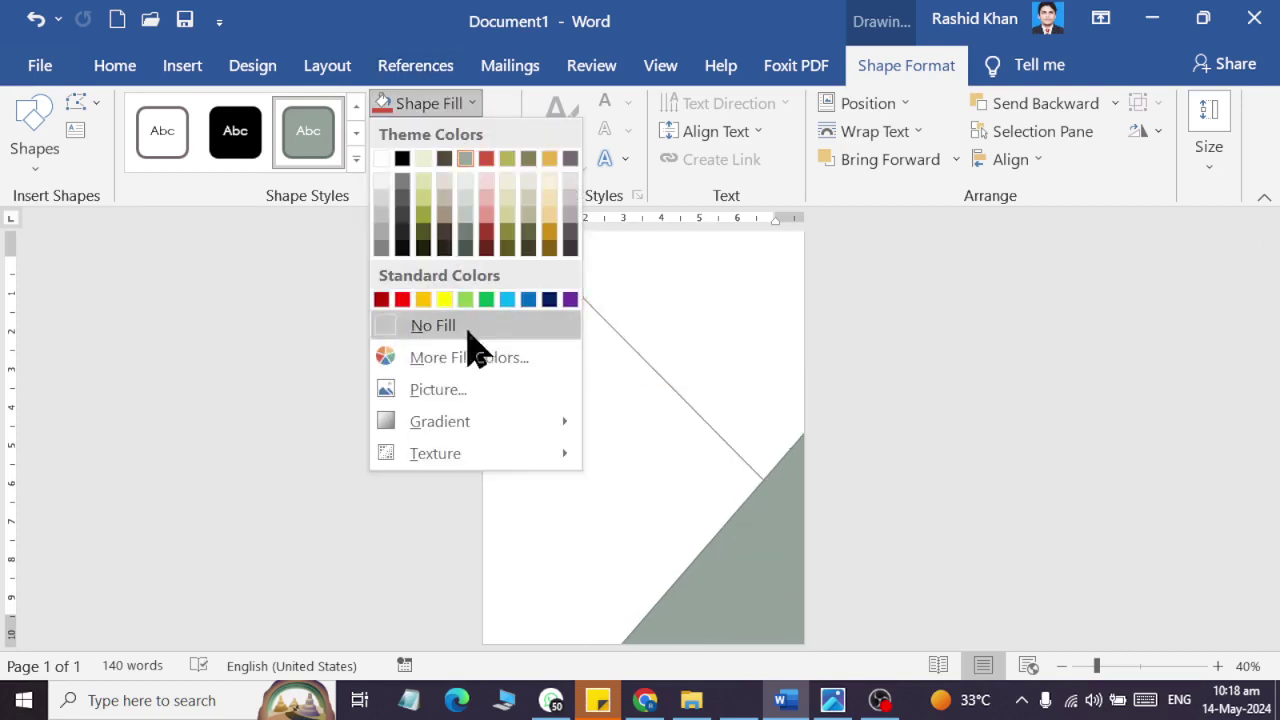
left_click(423, 299)
left_click(442, 131)
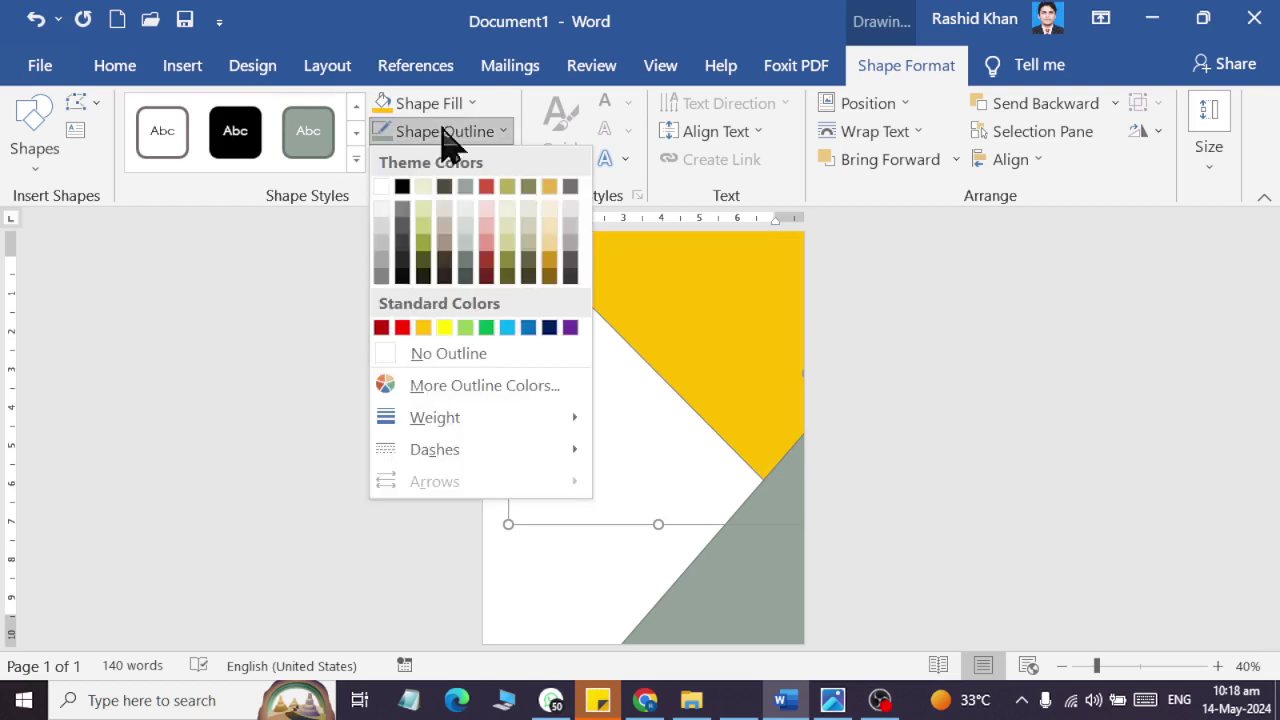
left_click(438, 104)
mouse_move(510, 455)
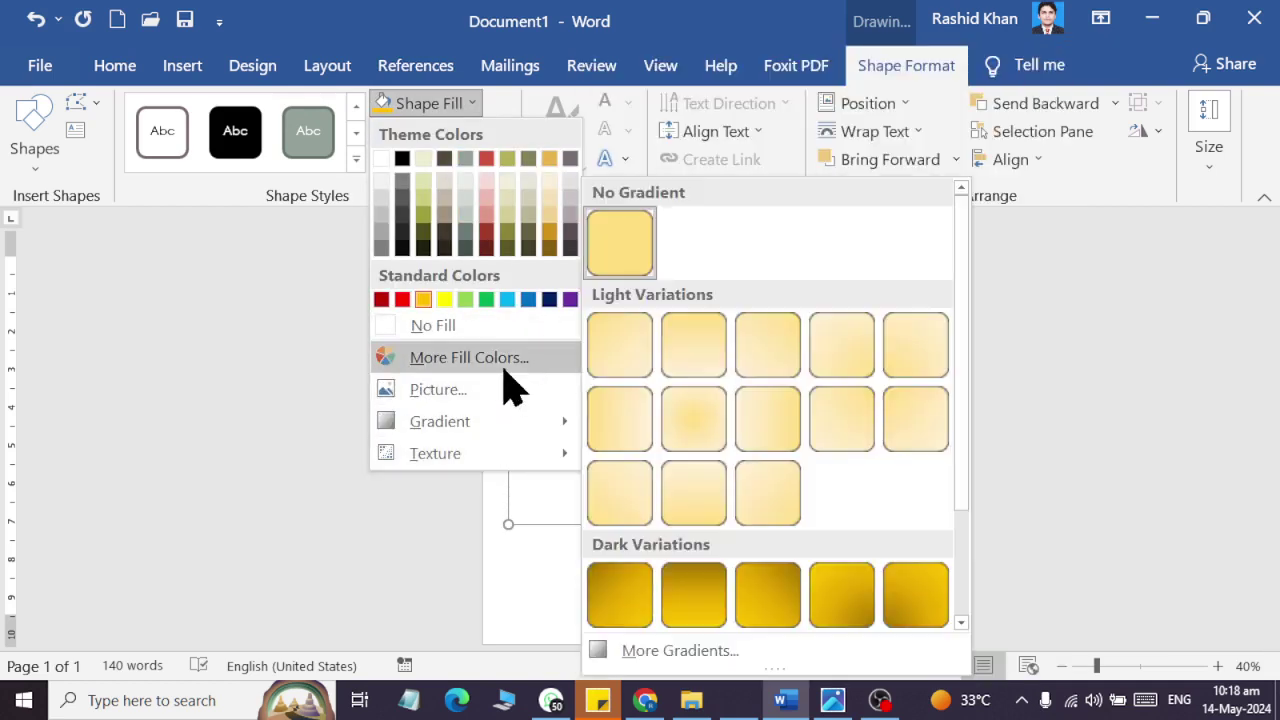
mouse_move(517, 423)
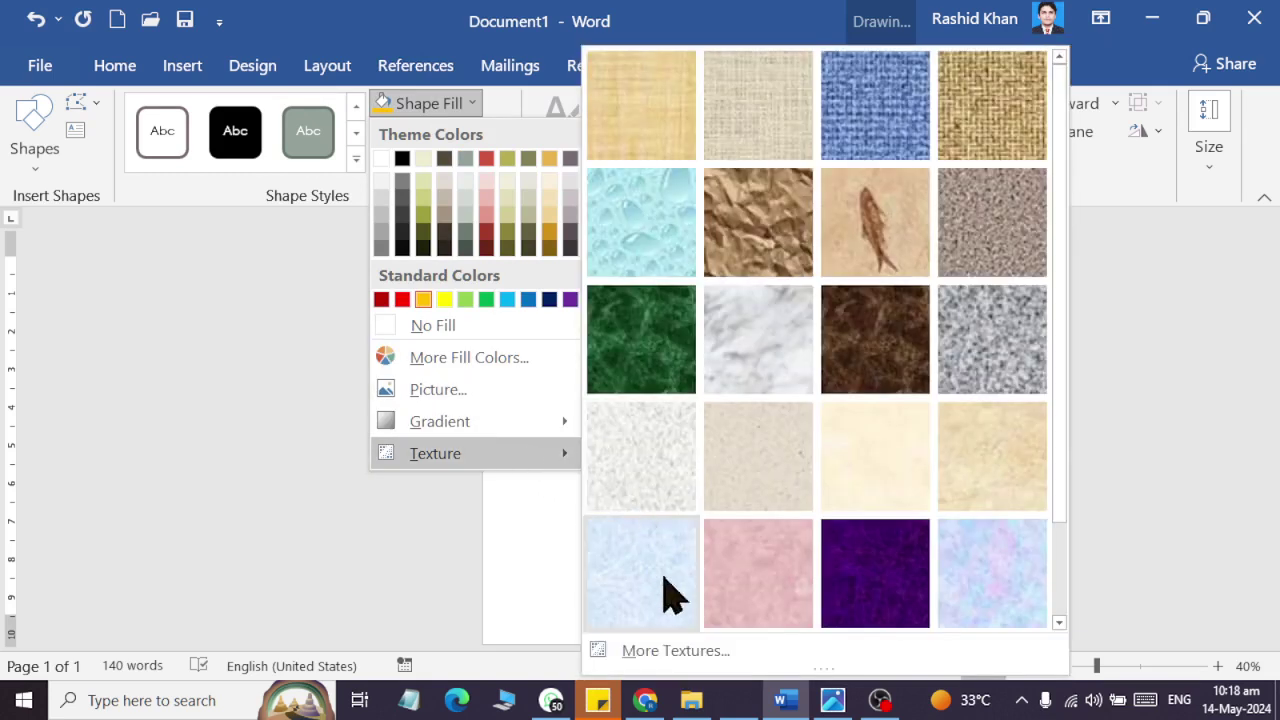
left_click(672, 651)
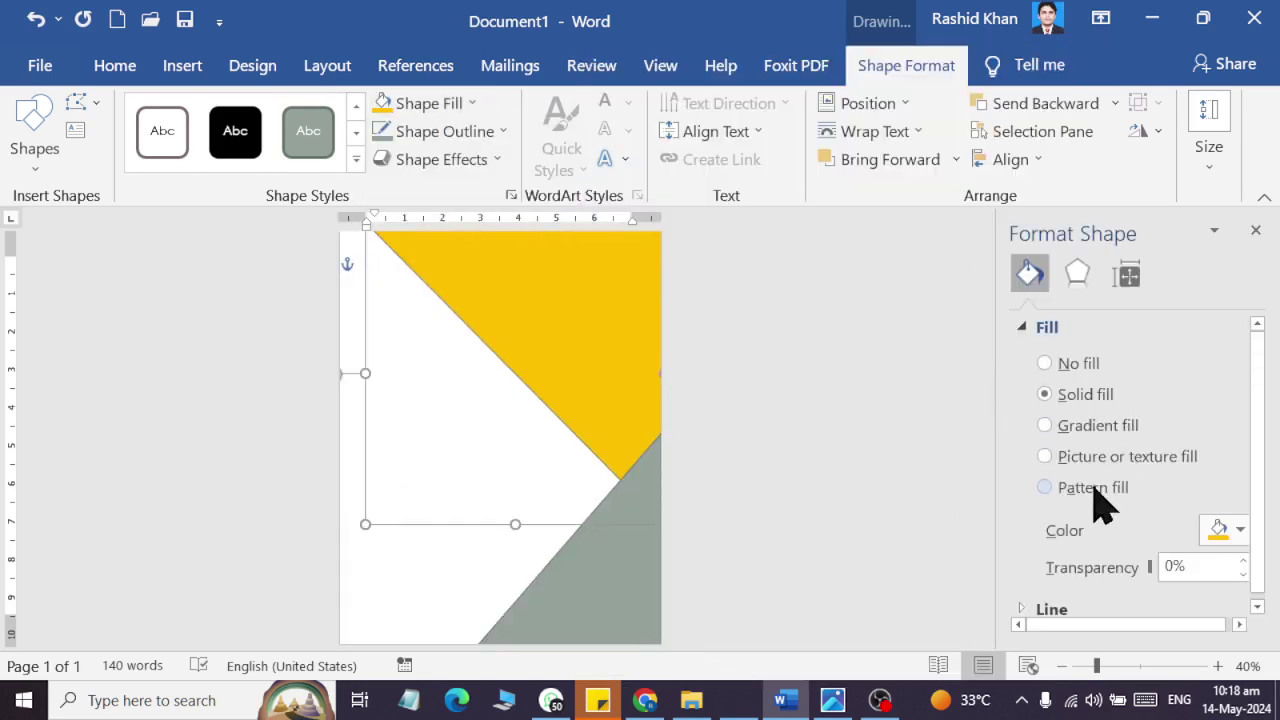
Step: Give the top triangle the densest yellow dotted pattern fill
left_click(1044, 487)
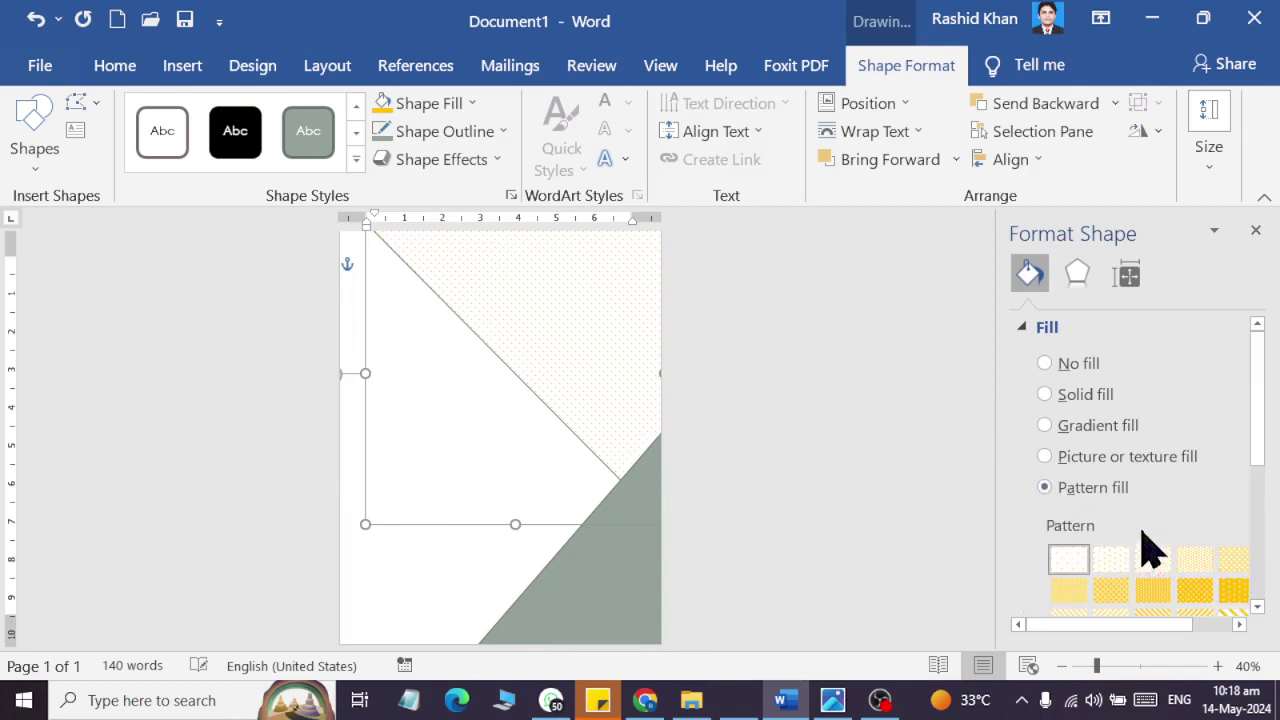
left_click(1160, 592)
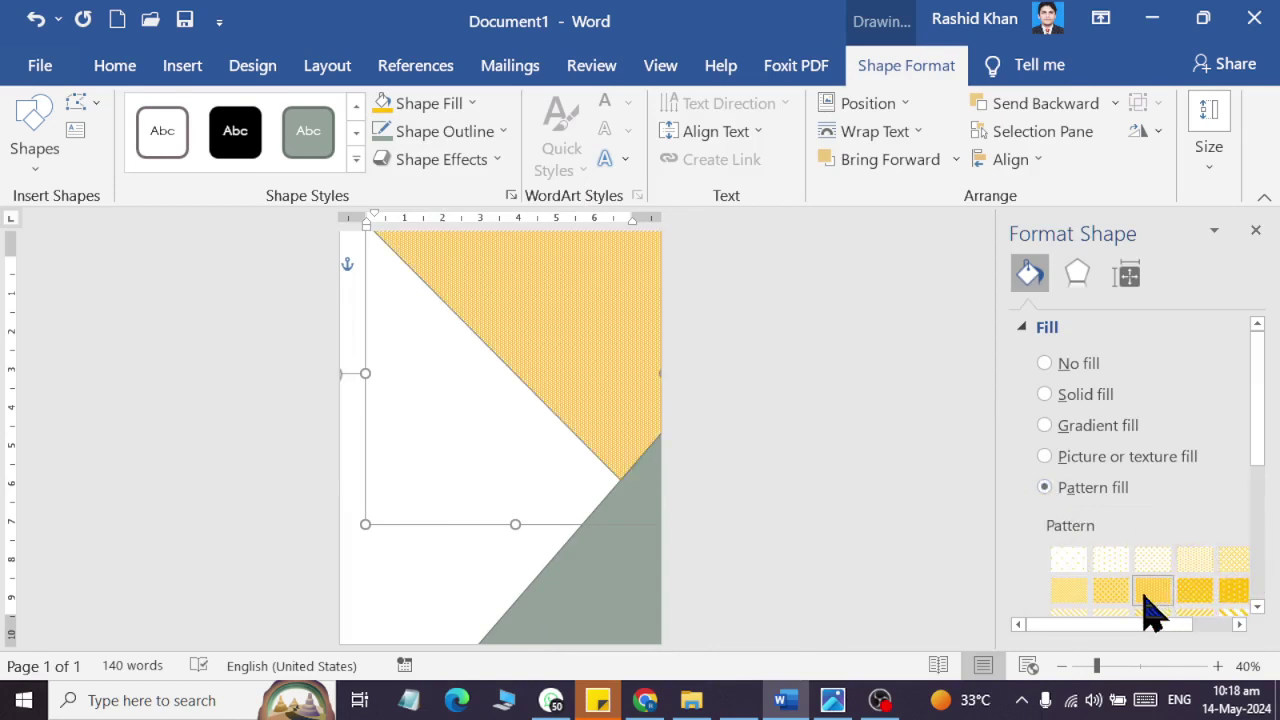
left_click(1222, 600)
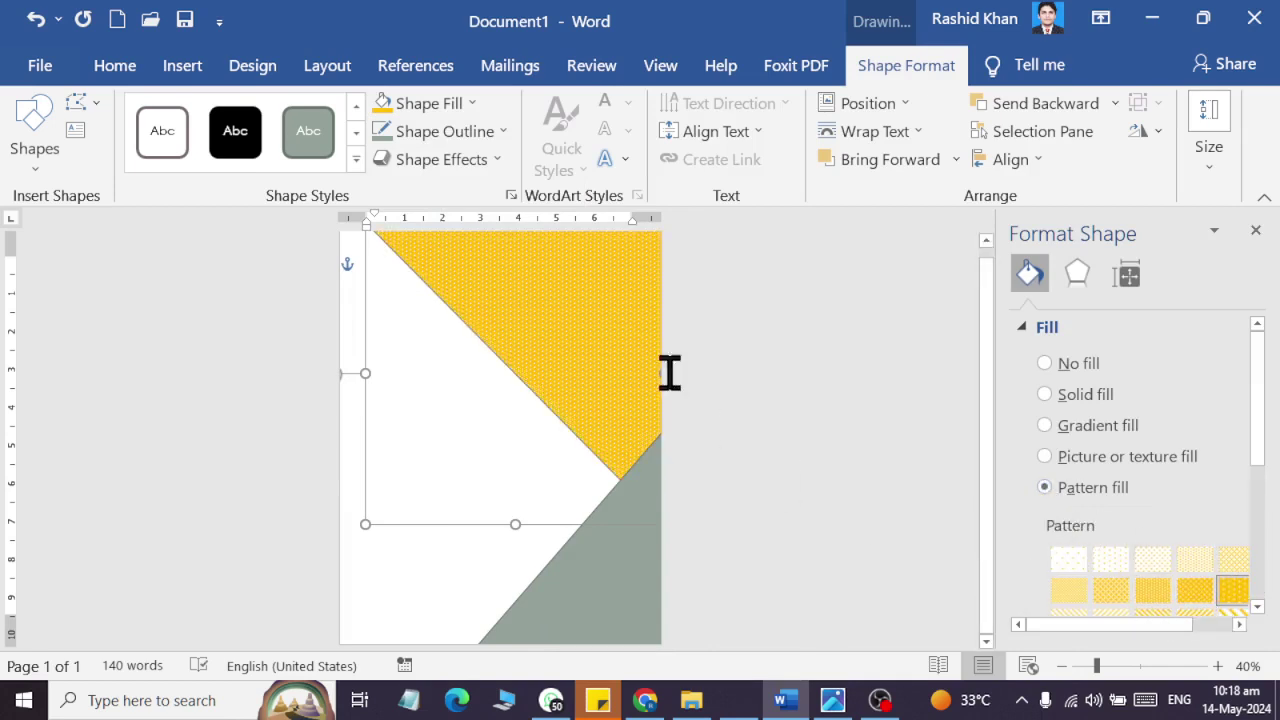
Step: Set the top triangle to No Outline, then select the lower grey triangle
left_click(455, 135)
left_click(440, 355)
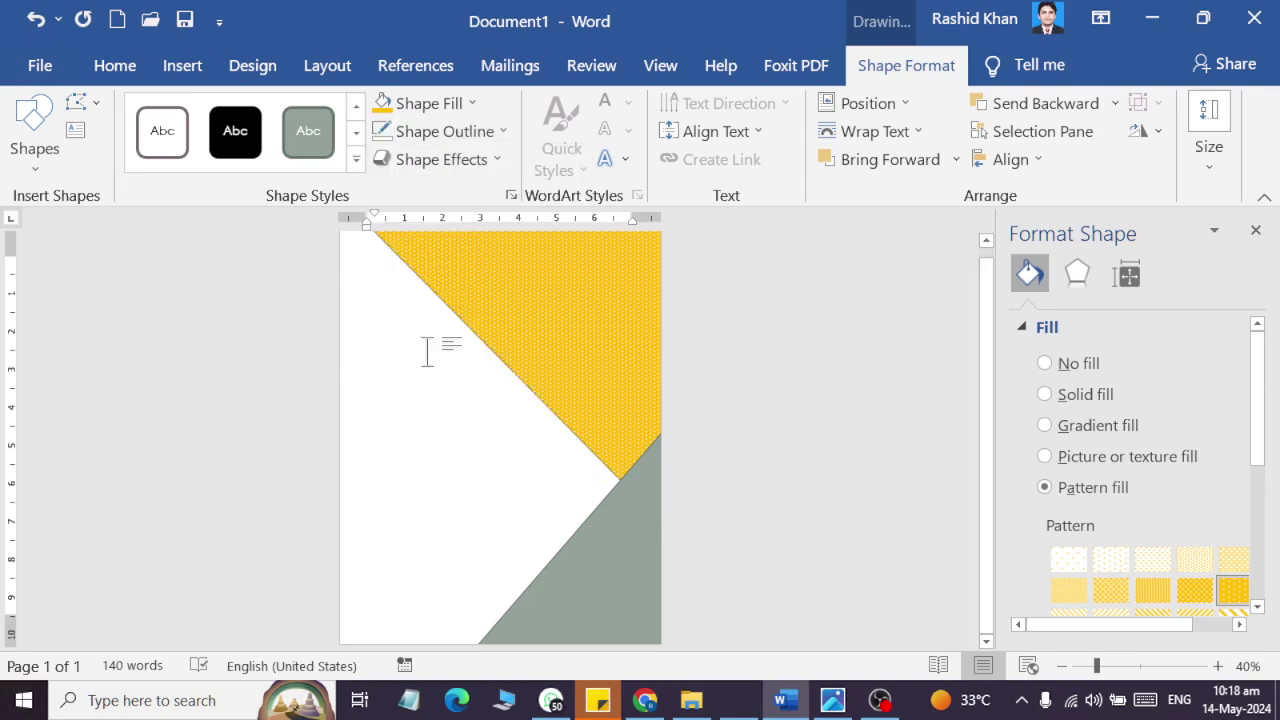
left_click(590, 588)
Step: Fill the lower-right triangle with a darker grey to match the reference image
key("alt+Tab")
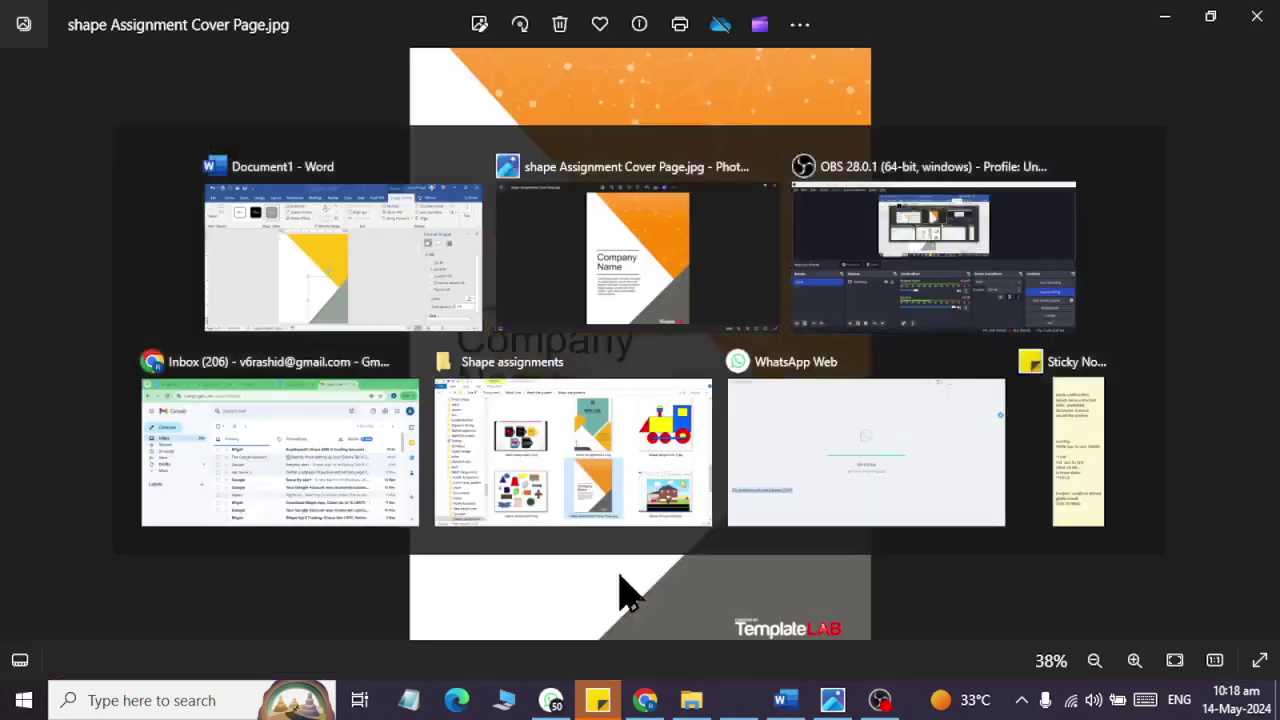
key("alt+Tab")
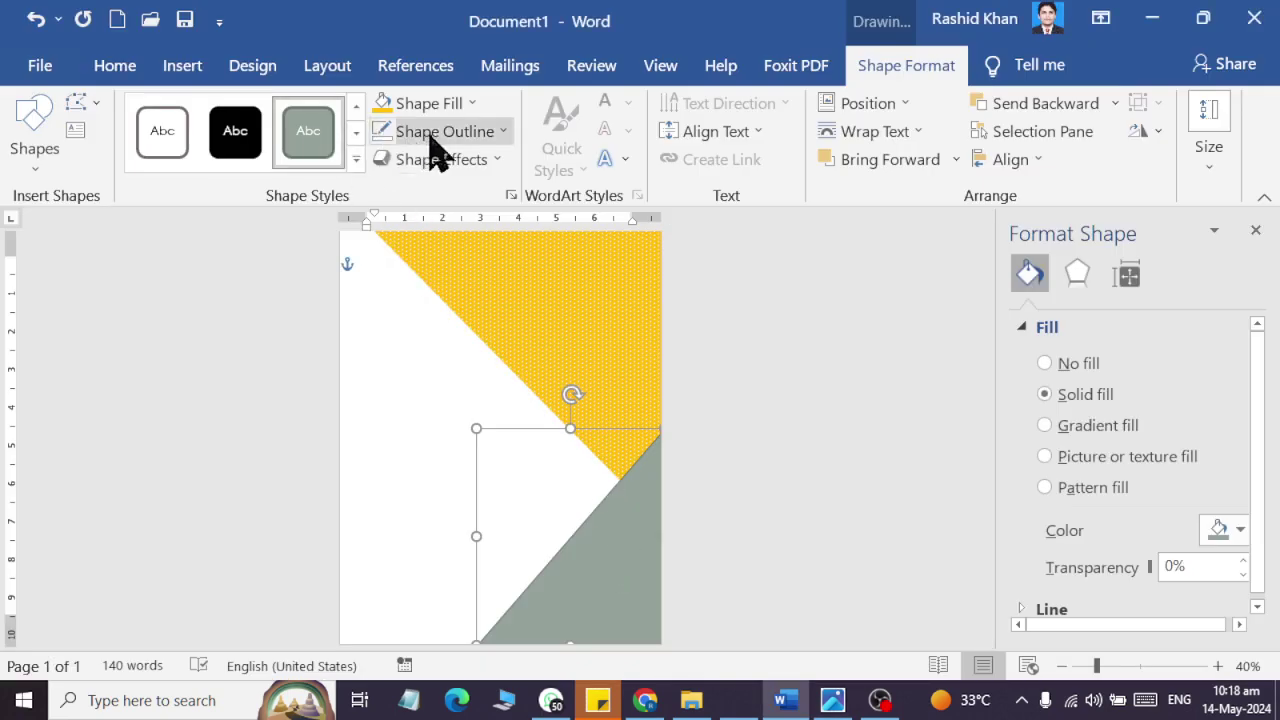
left_click(430, 104)
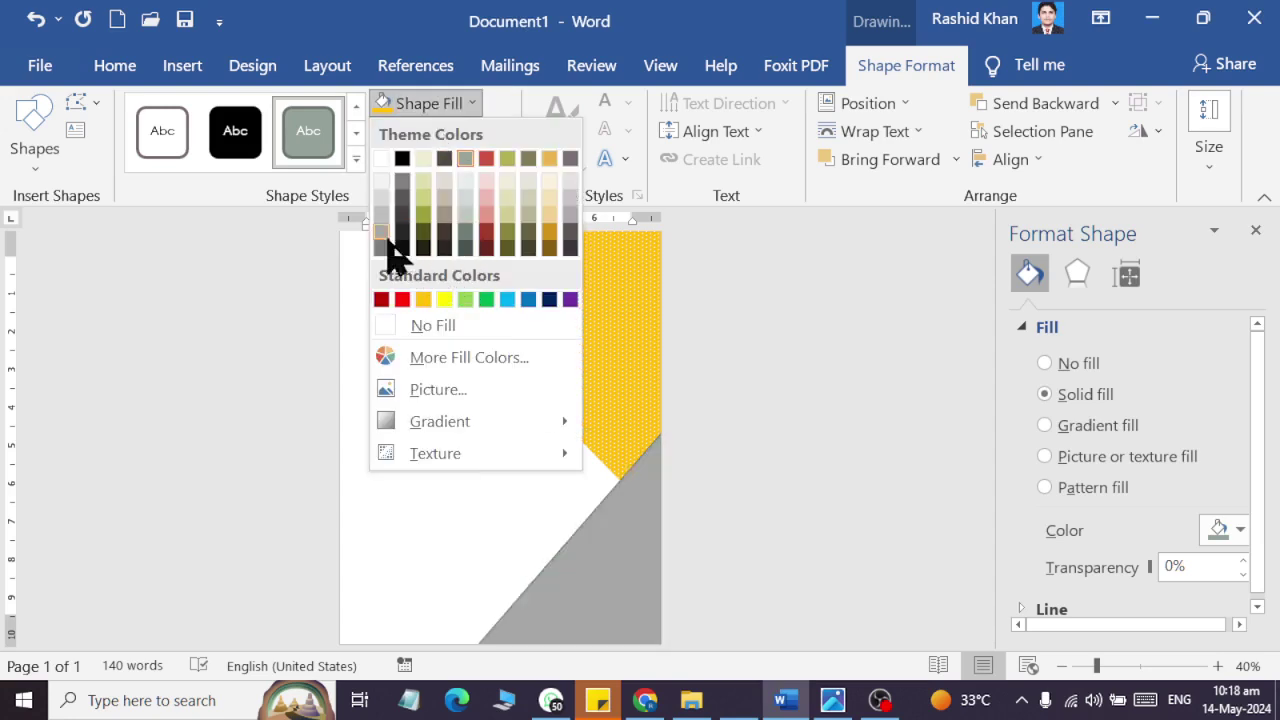
left_click(405, 181)
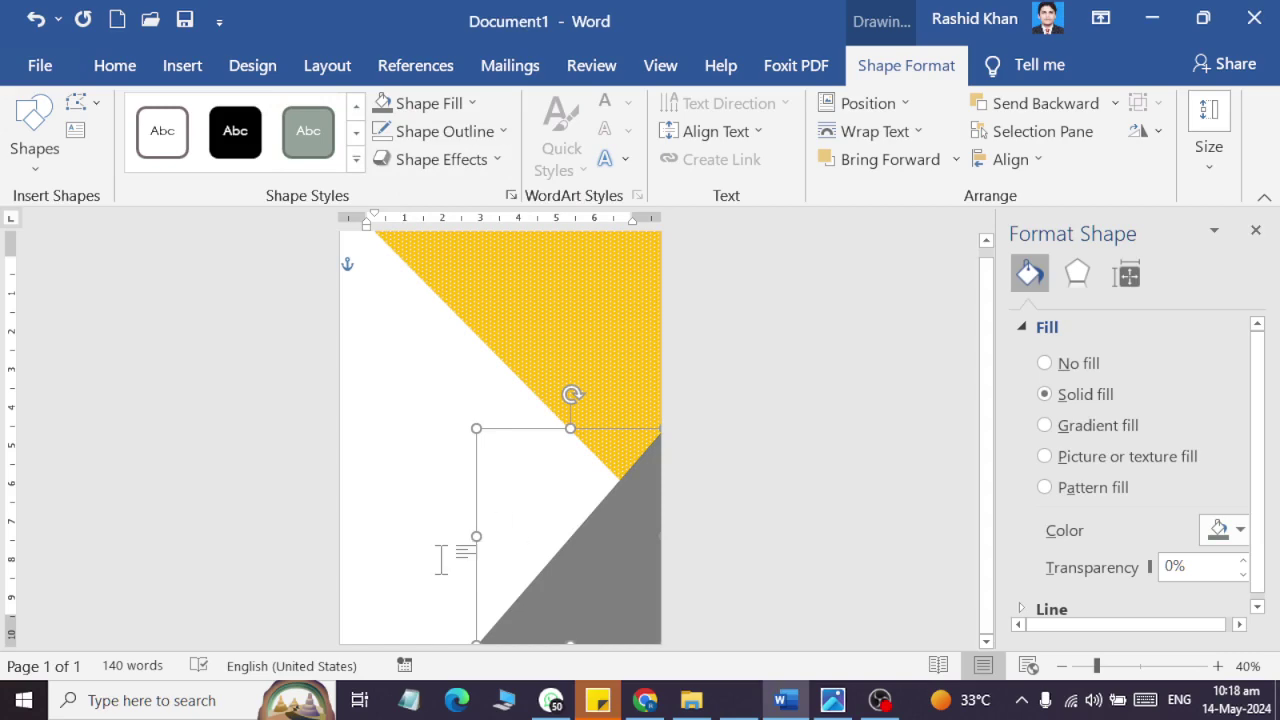
key("alt+Tab")
key("alt+Tab")
left_click(873, 455)
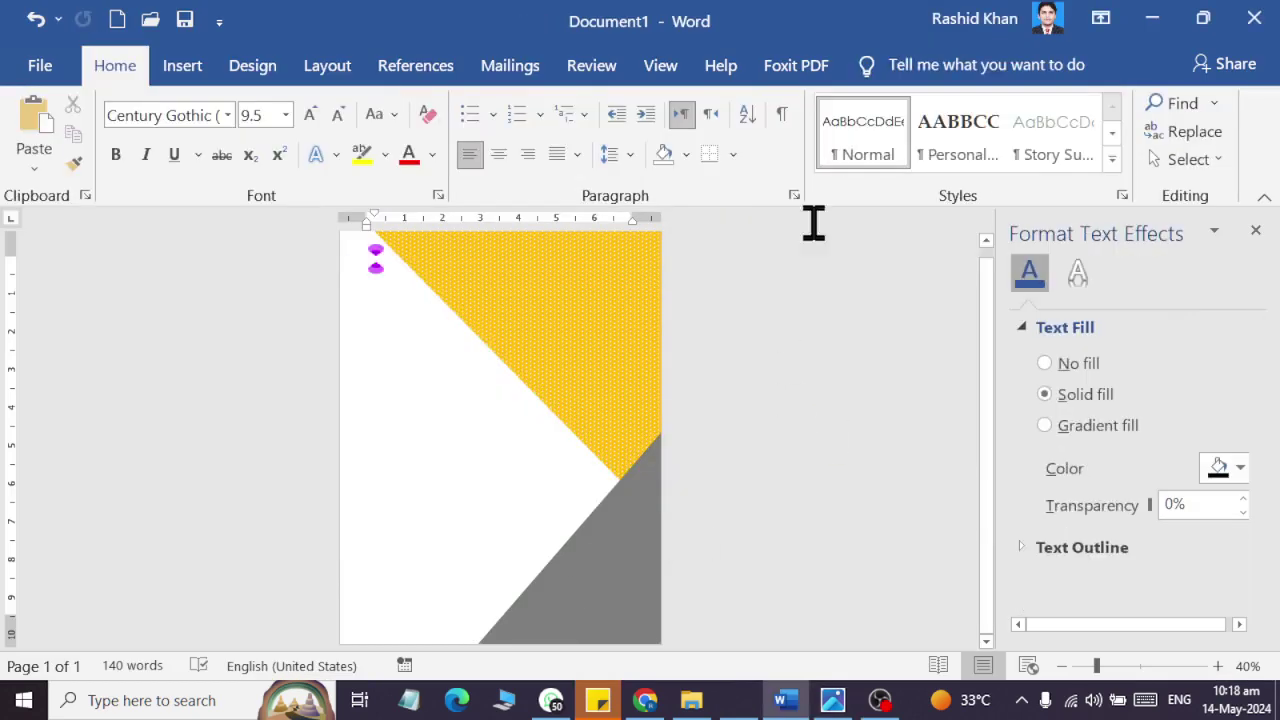
key("alt+Tab")
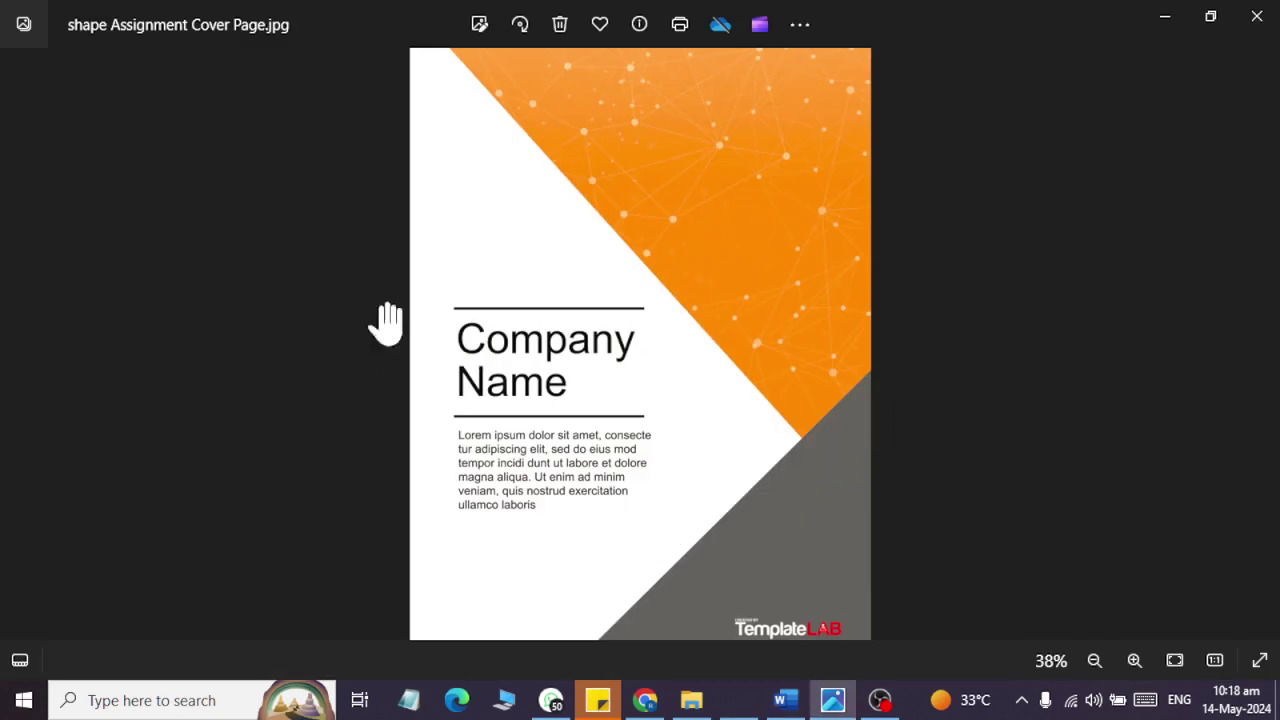
key("alt+Tab")
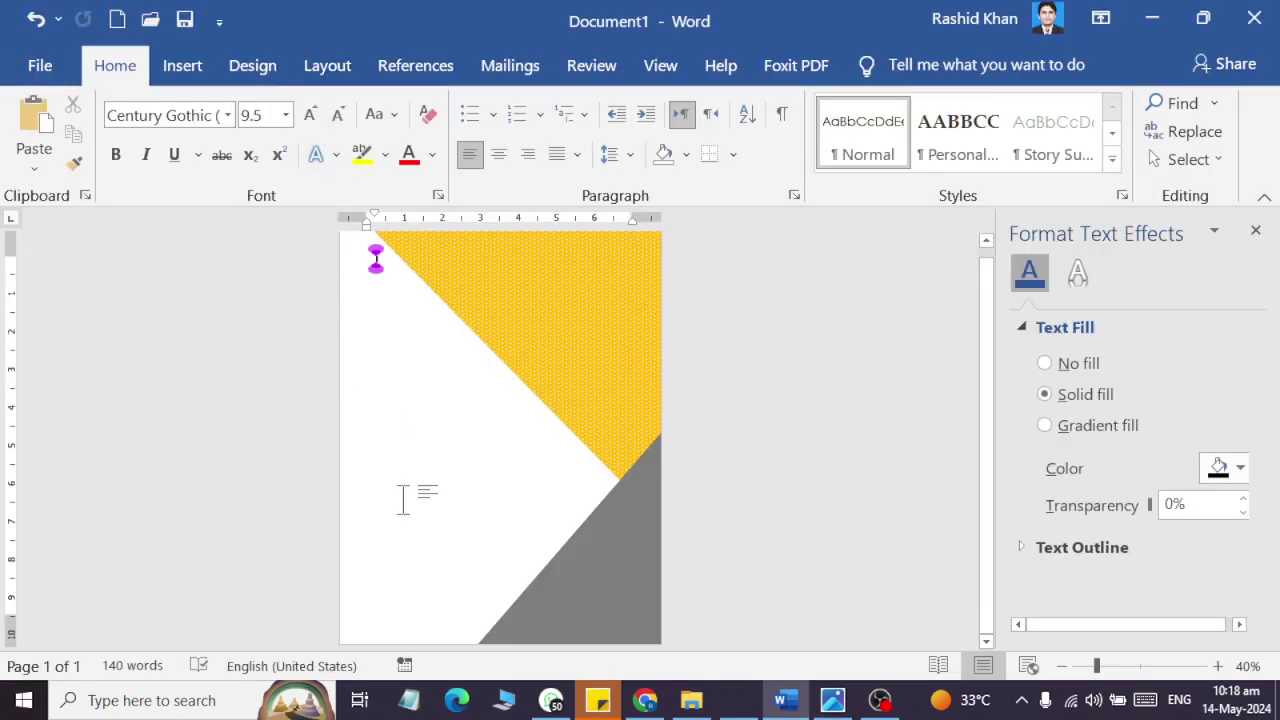
Step: Browse the Text Box design gallery on the Insert tab
left_click(181, 68)
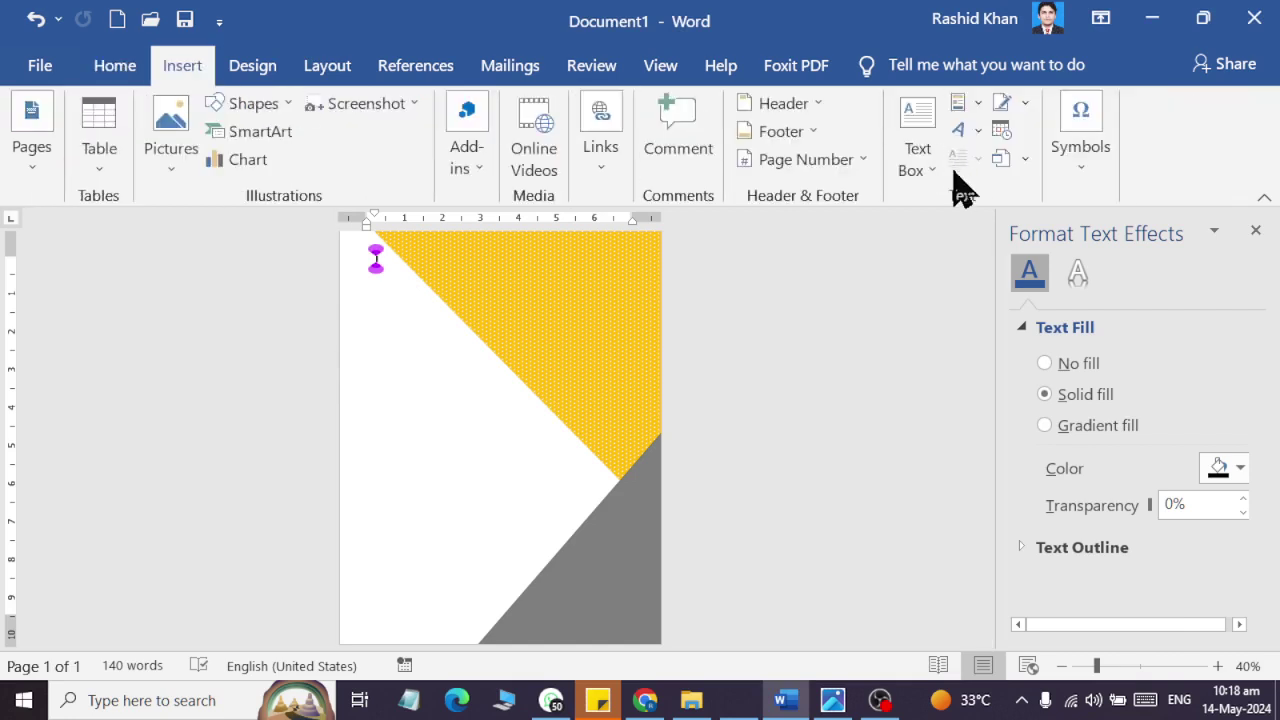
left_click(938, 165)
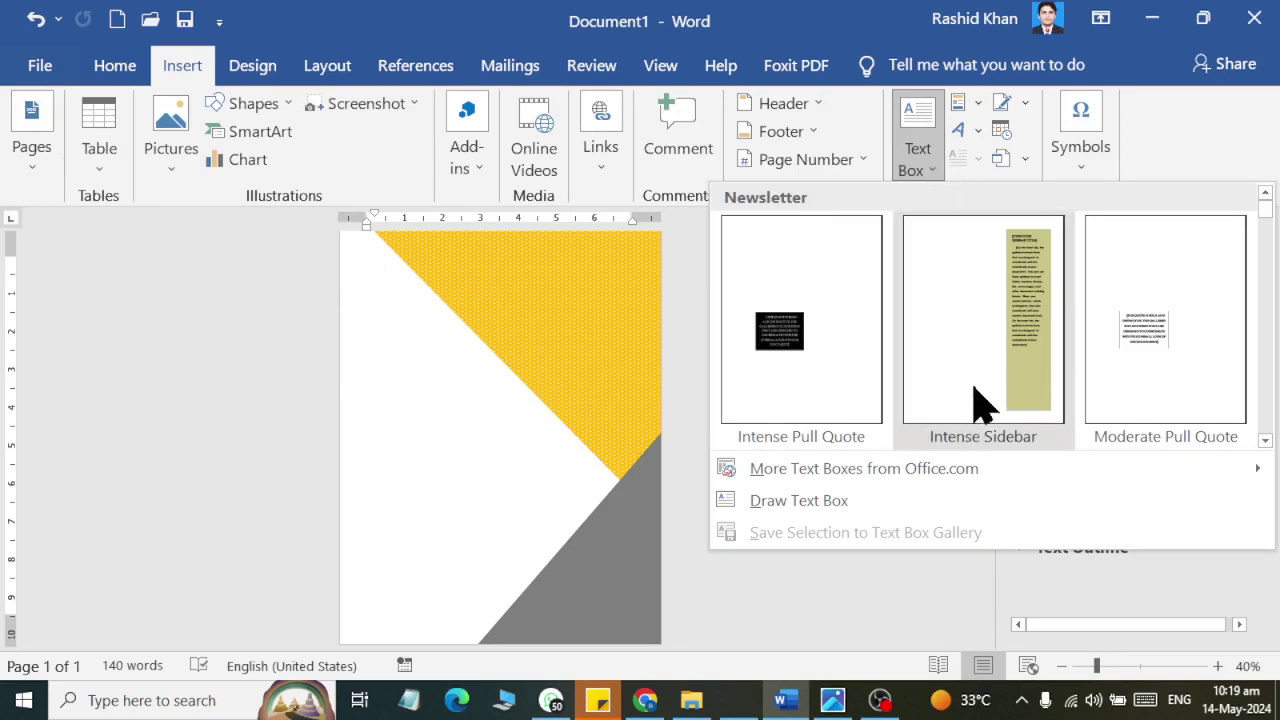
scroll(984, 390, "up", 5)
scroll(984, 386, "down", 3)
scroll(986, 386, "down", 3)
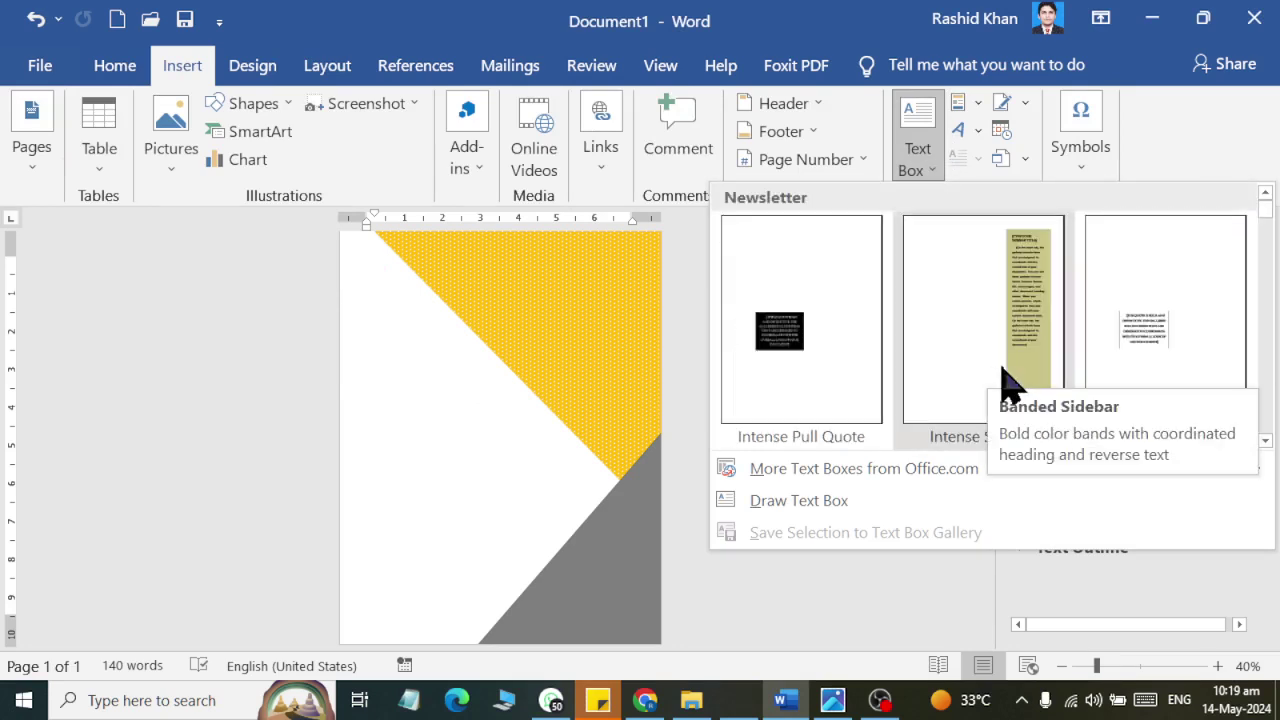
left_click(1265, 440)
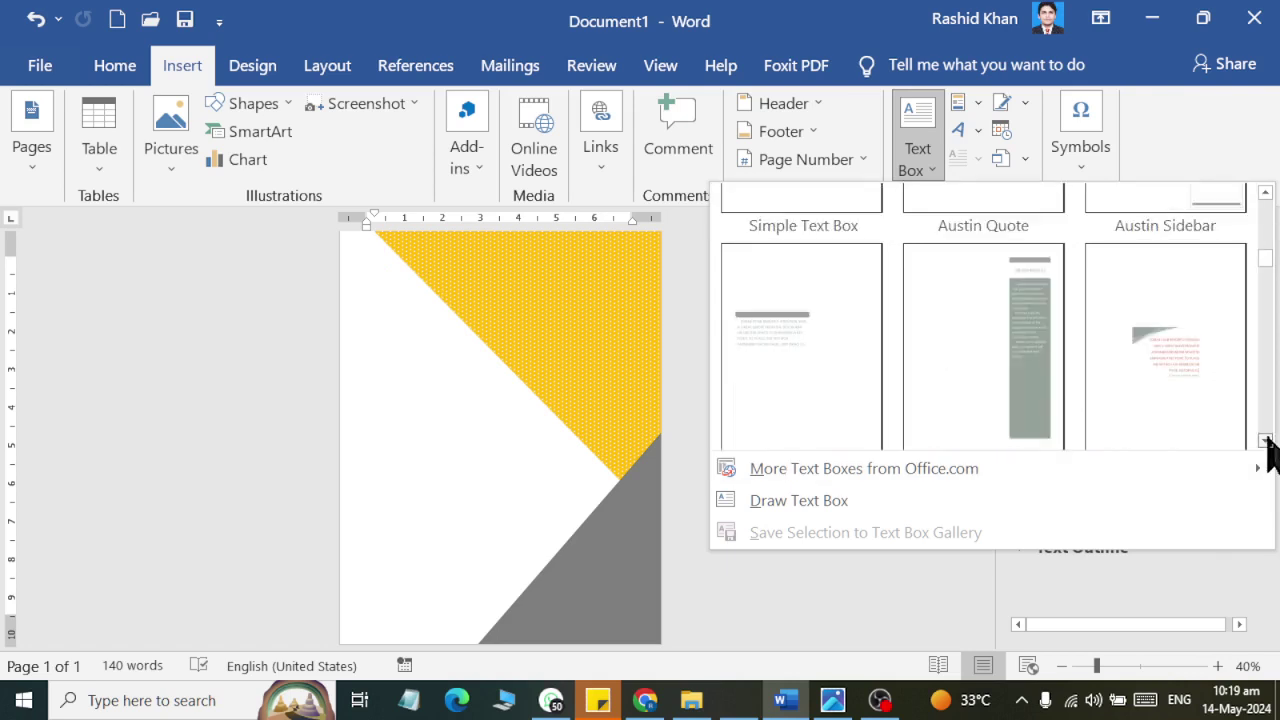
left_click(1265, 440)
left_click(1265, 440)
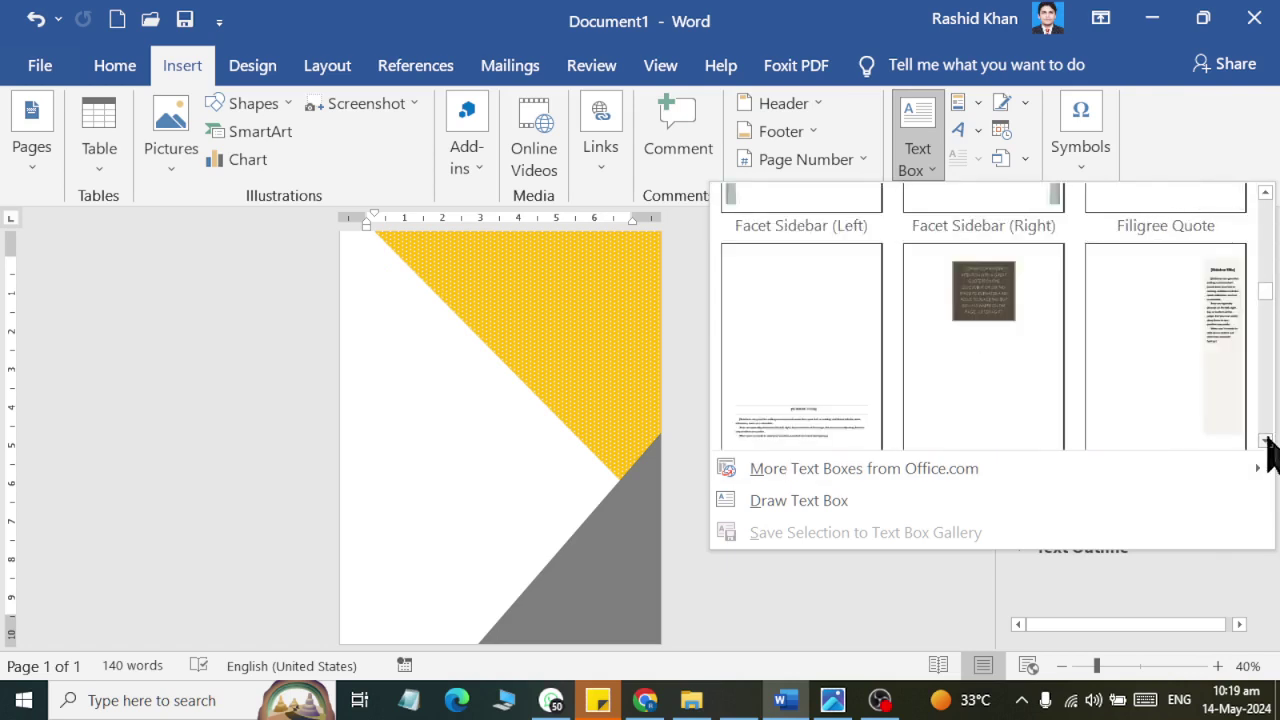
Step: Close the gallery and choose the Rectangle shape
left_click(620, 393)
left_click(250, 103)
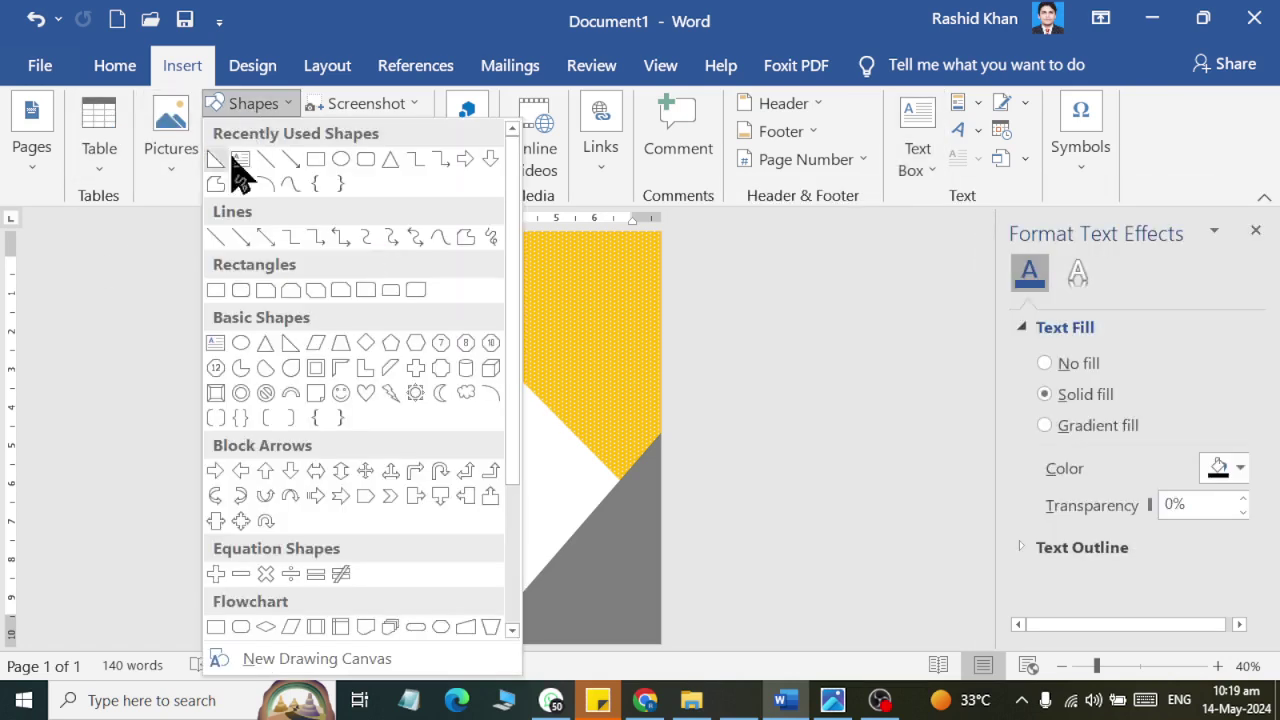
left_click(316, 160)
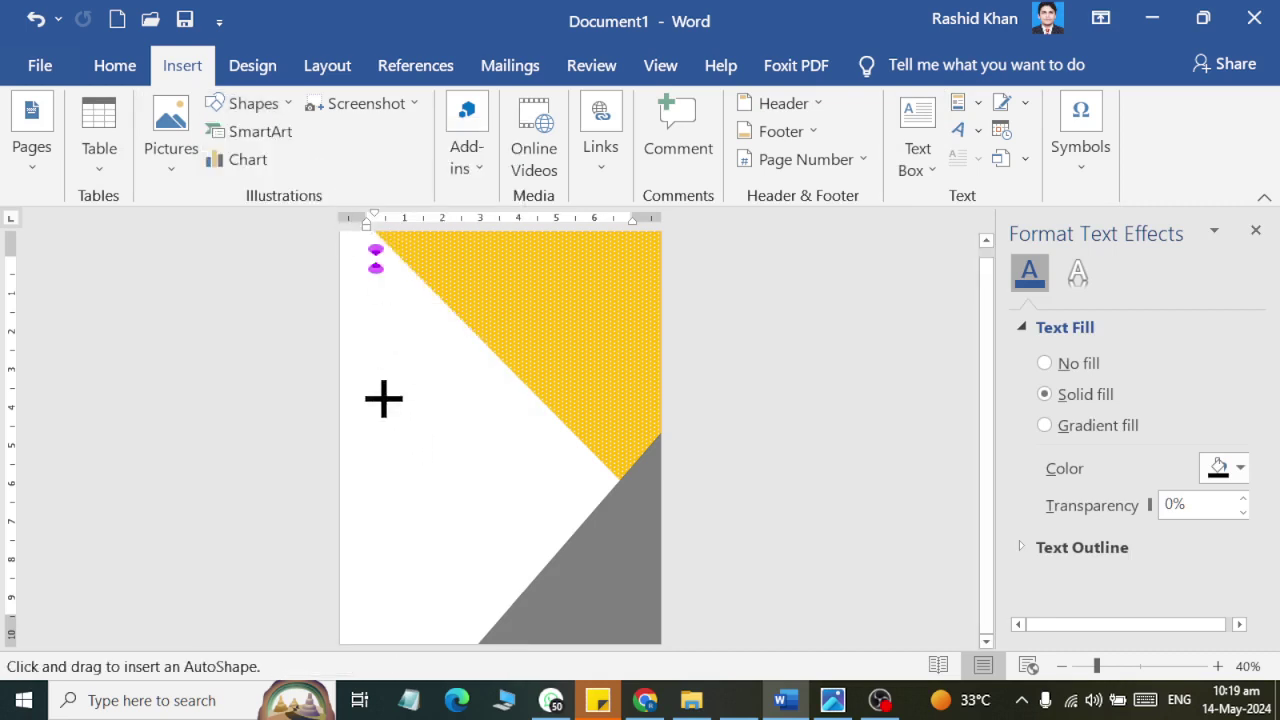
Step: Draw a rectangle in the page's white area and add the text COMPANY NAME inside it
mouse_move(384, 399)
left_mouse_down()
mouse_move(554, 480)
mouse_move(474, 460)
left_mouse_up()
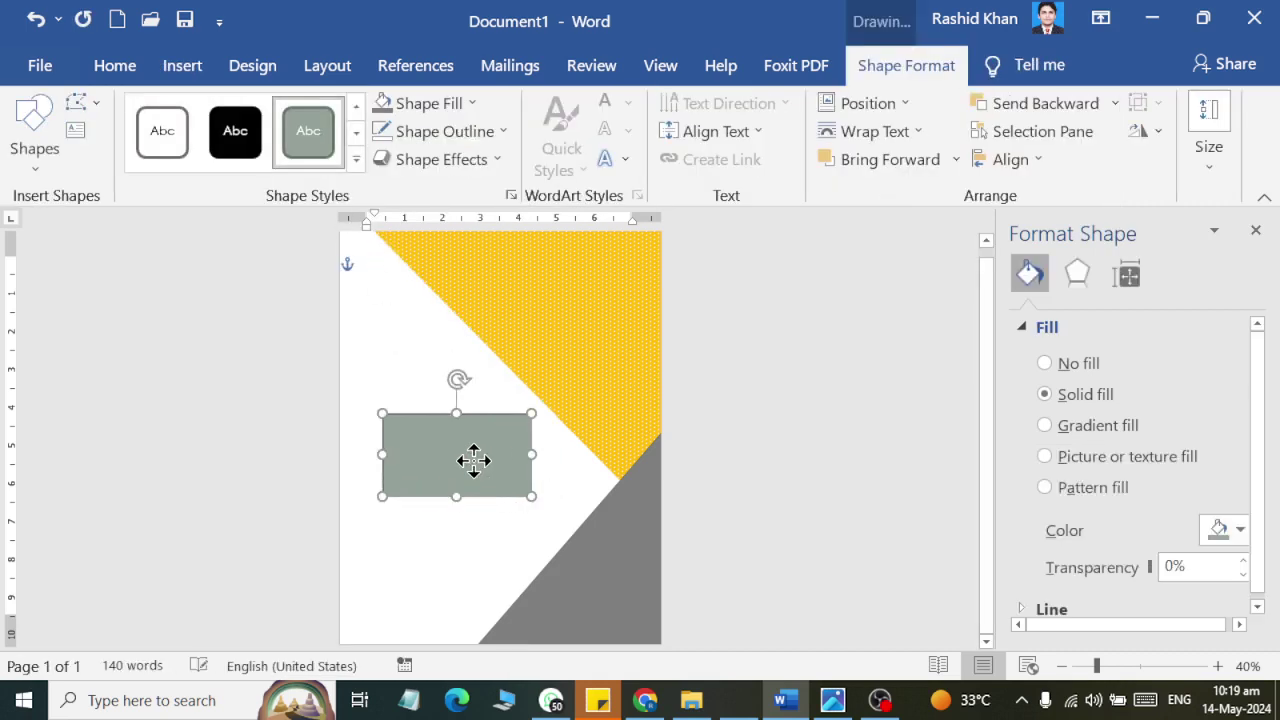
right_click(474, 460)
left_click(529, 300)
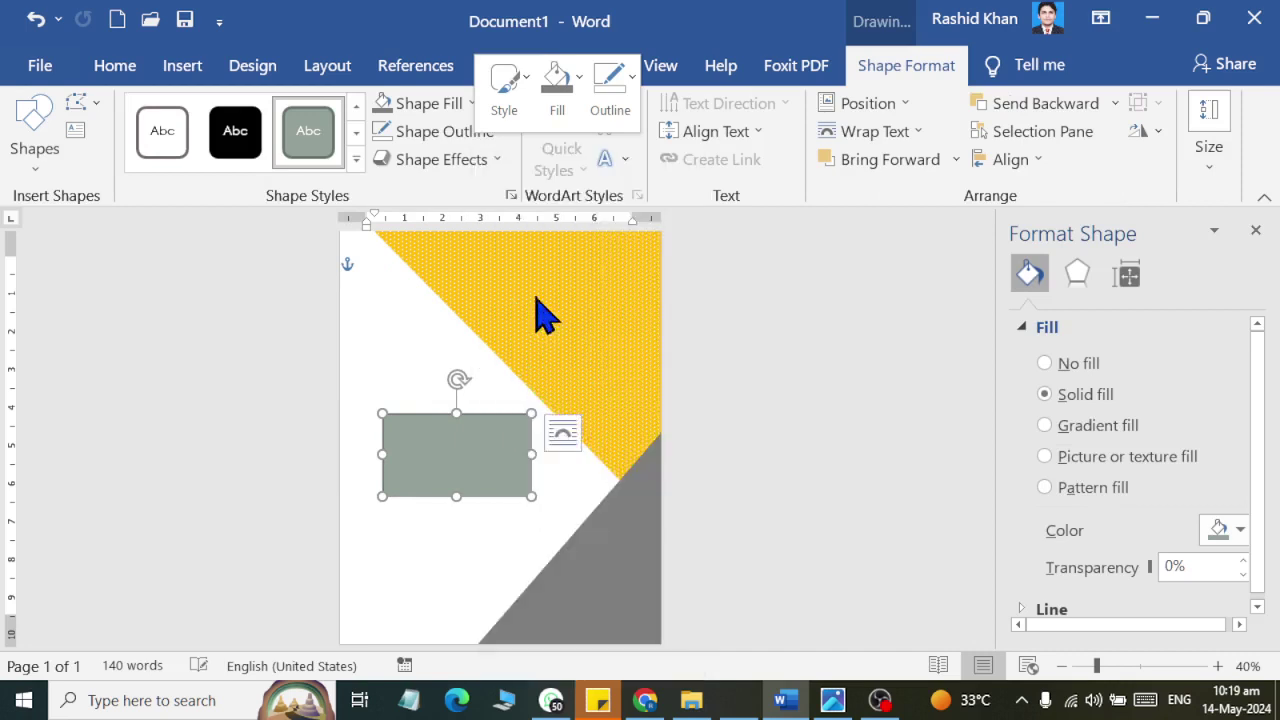
type("cour")
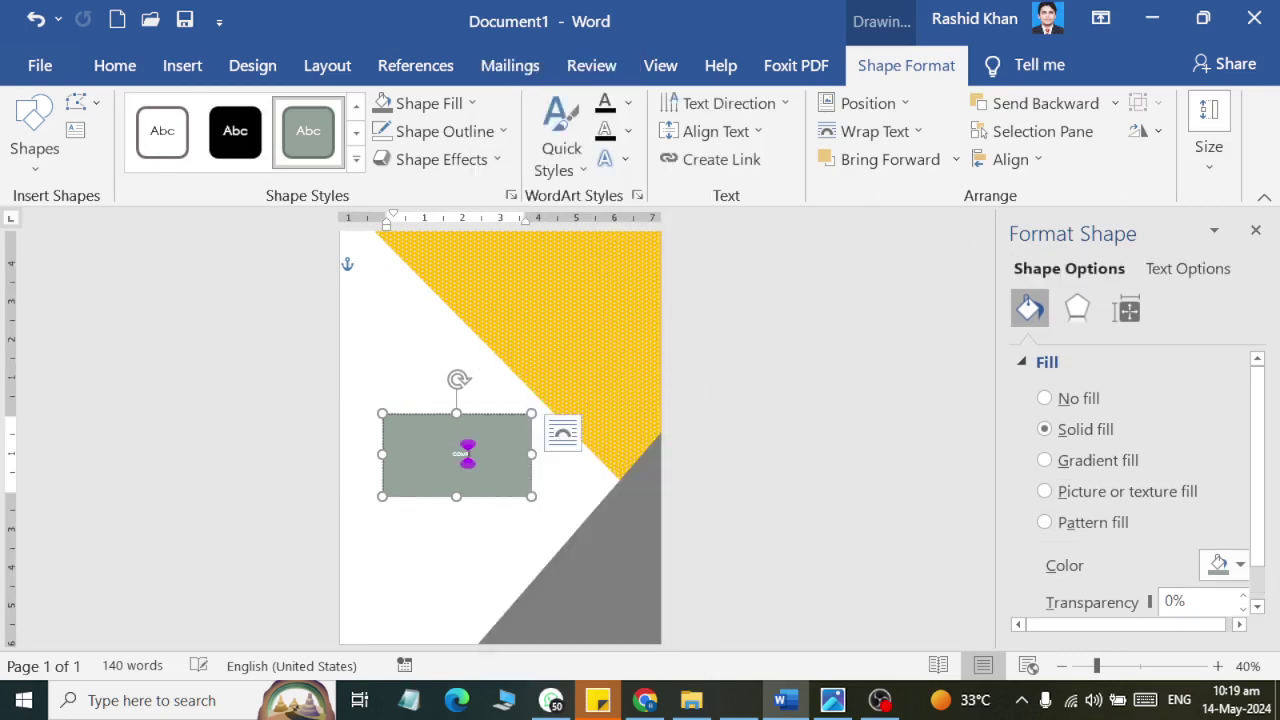
Step: Select the COMPANY NAME text and enlarge it with Increase Font Size
key("ctrl+a")
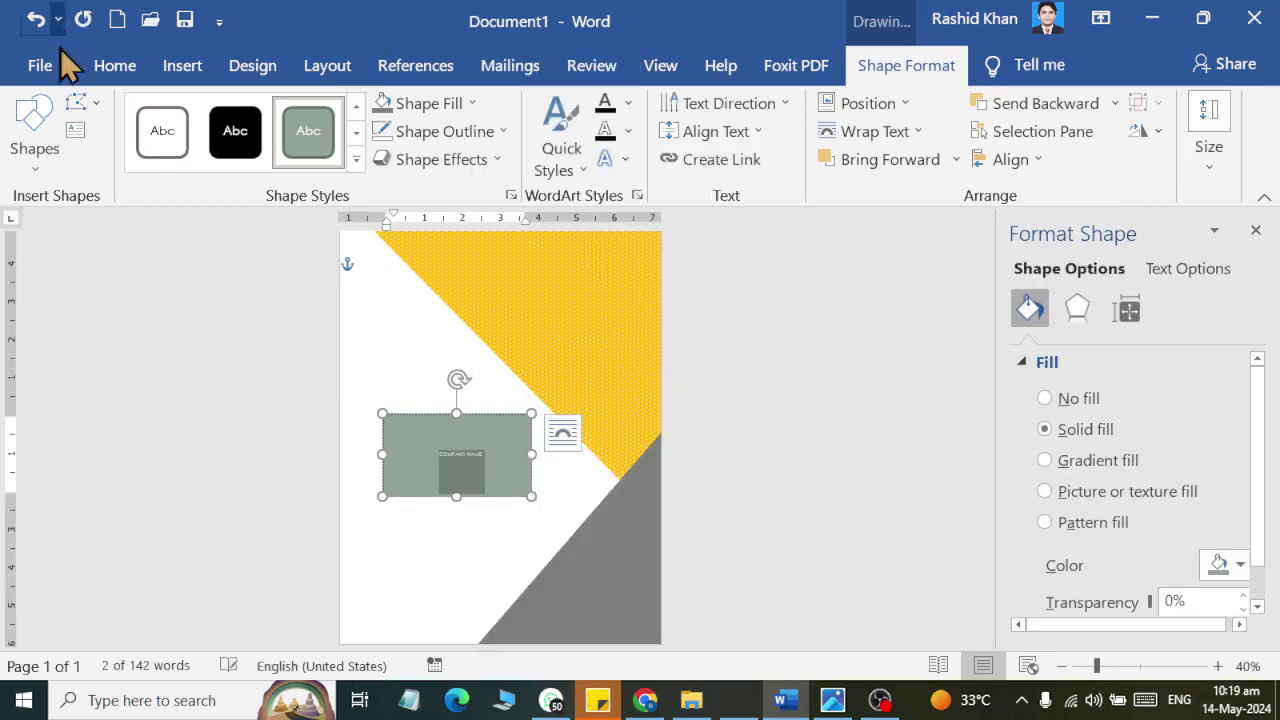
left_click(125, 68)
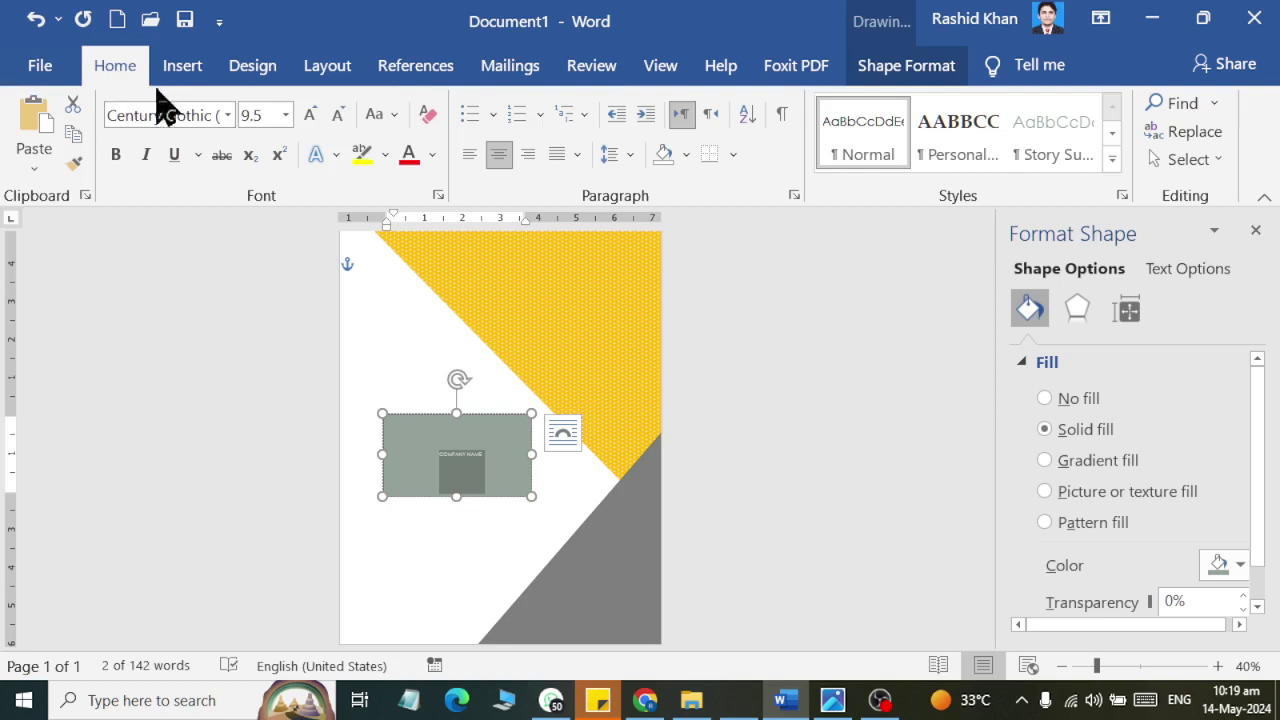
left_click(310, 115)
left_click(310, 115)
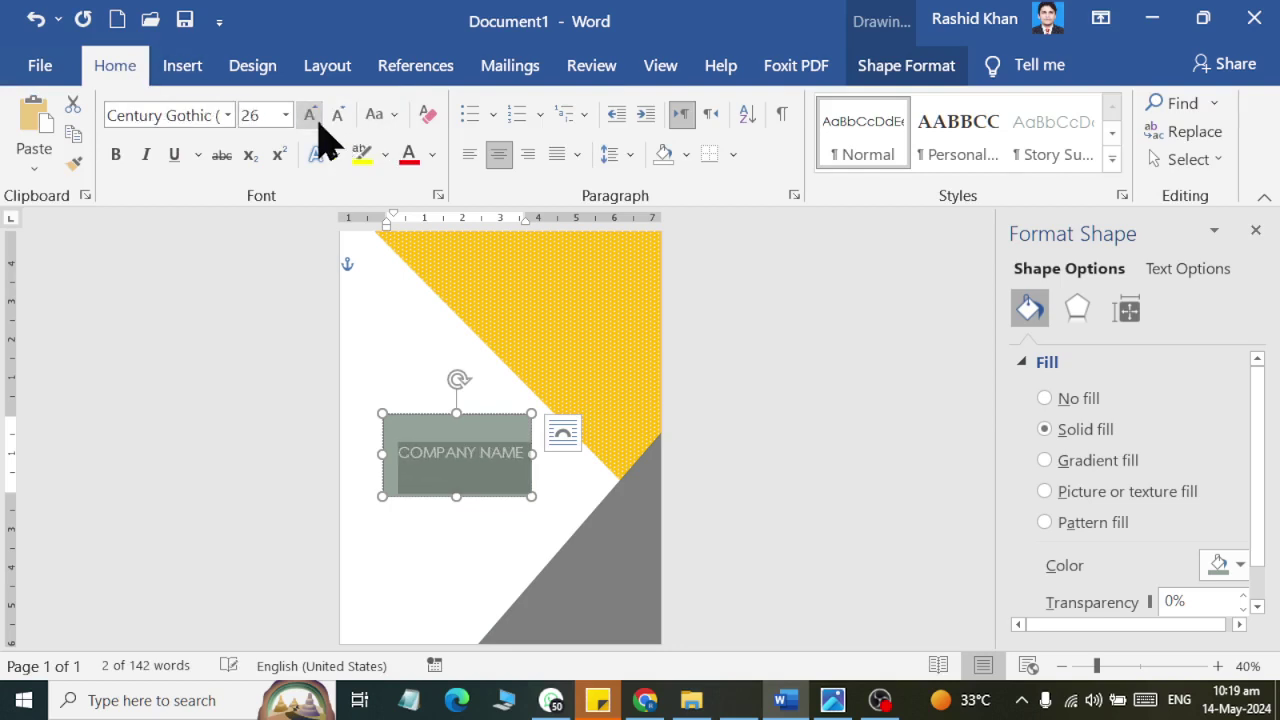
left_click(310, 115)
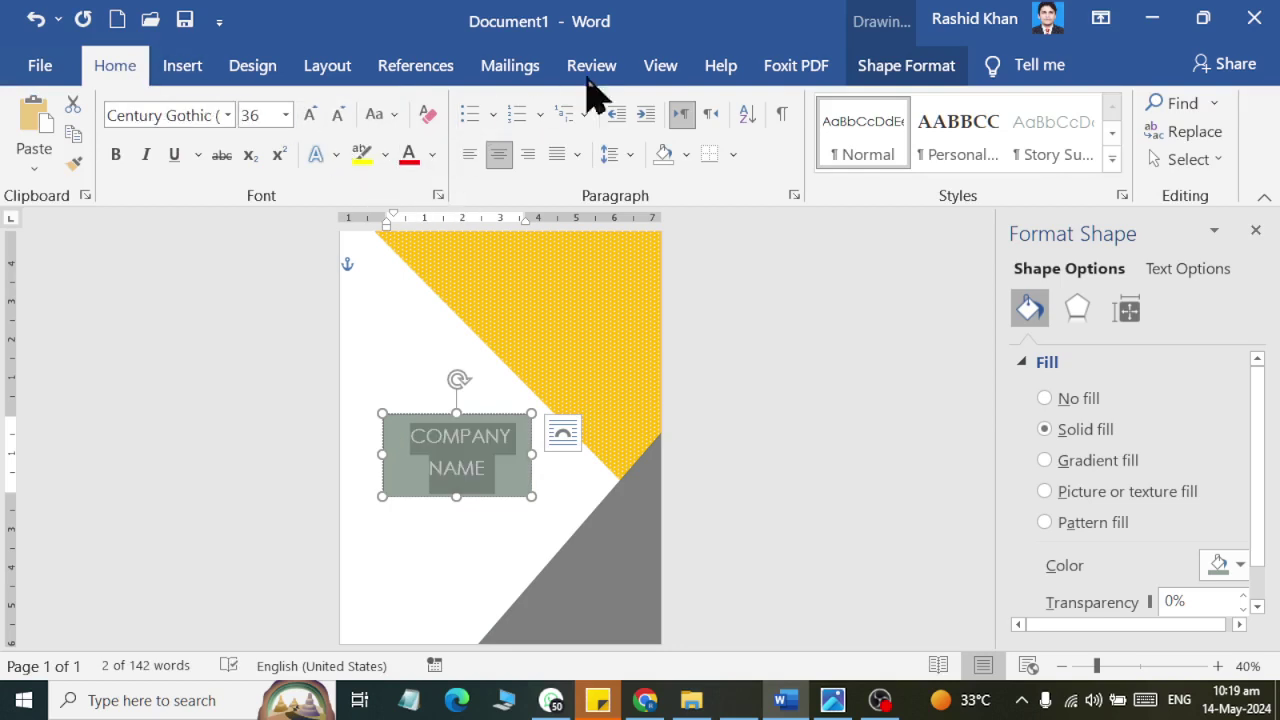
Step: Set the COMPANY NAME box to No Fill and No Outline
left_click(906, 65)
left_click(429, 103)
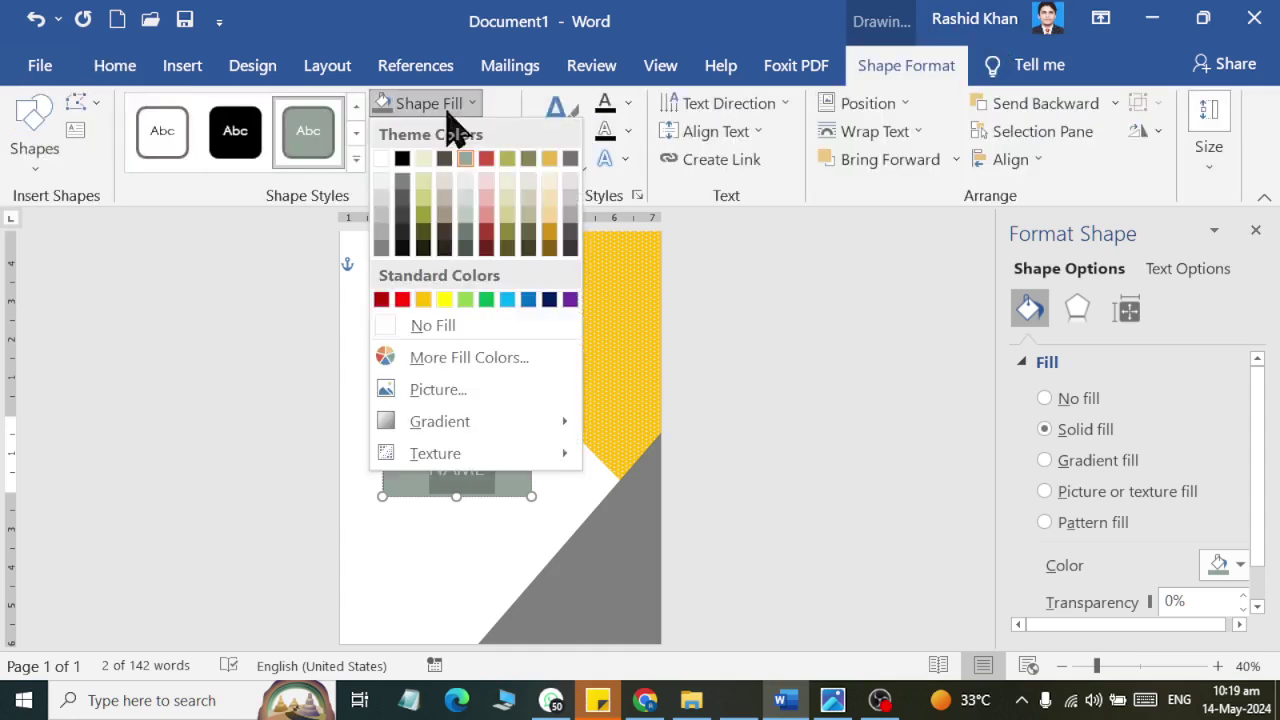
left_click(440, 323)
left_click(480, 131)
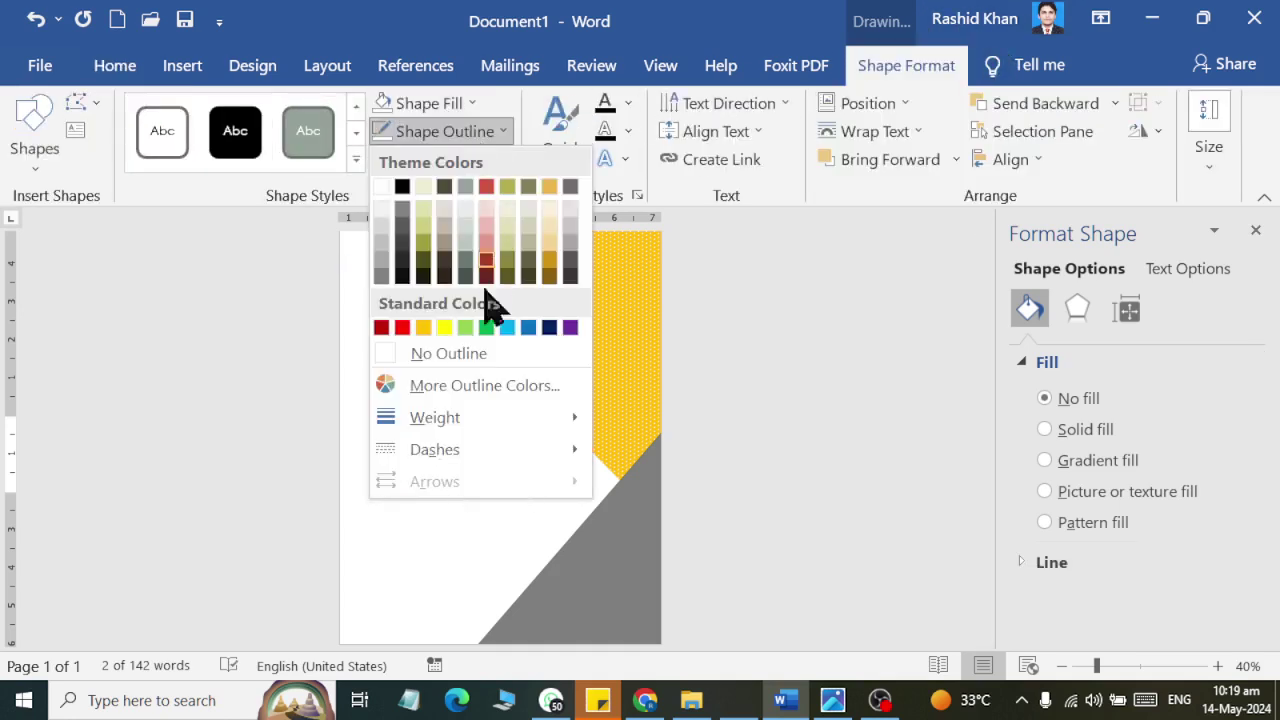
left_click(480, 356)
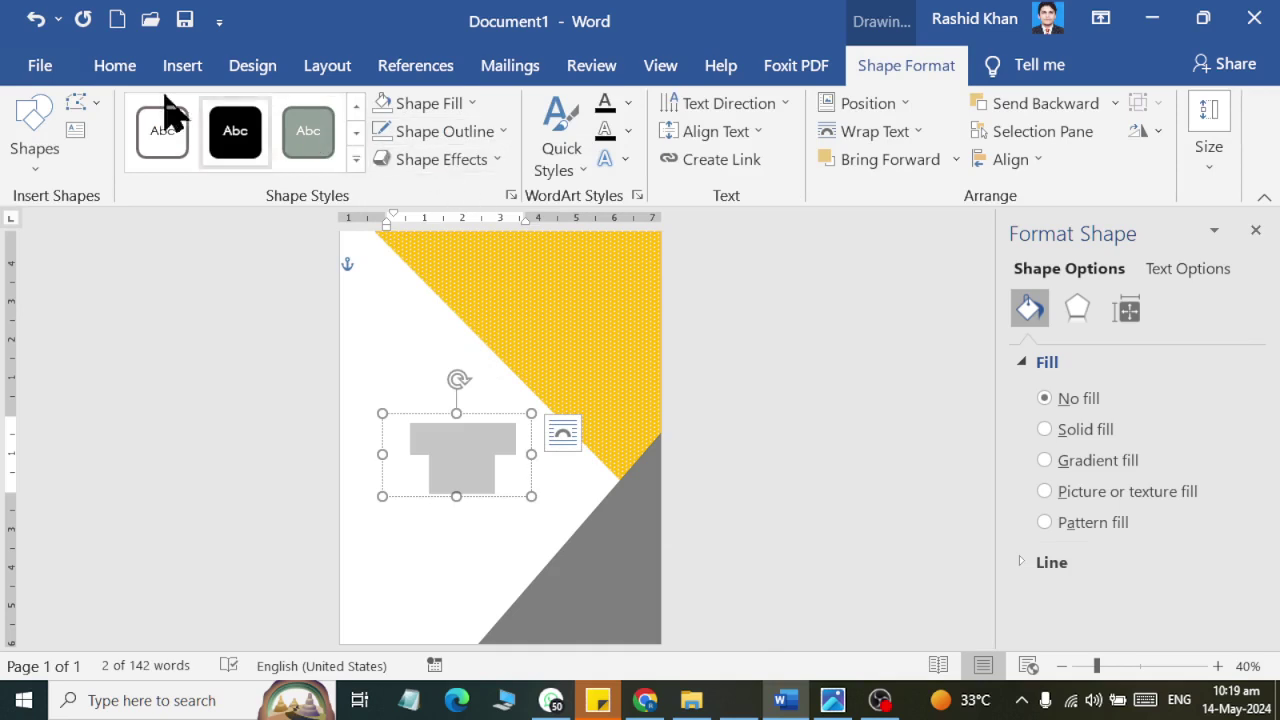
Step: Make the COMPANY NAME text black and widen the box slightly to the left
left_click(118, 65)
left_click(433, 155)
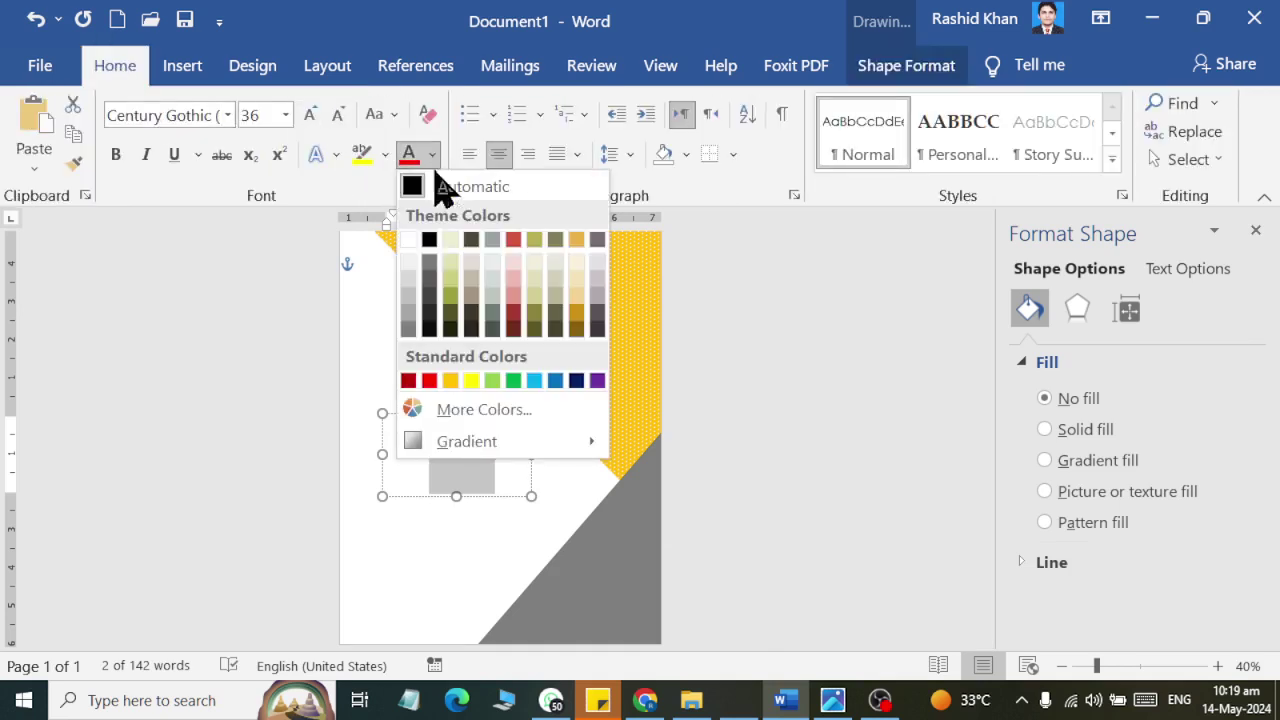
left_click(433, 245)
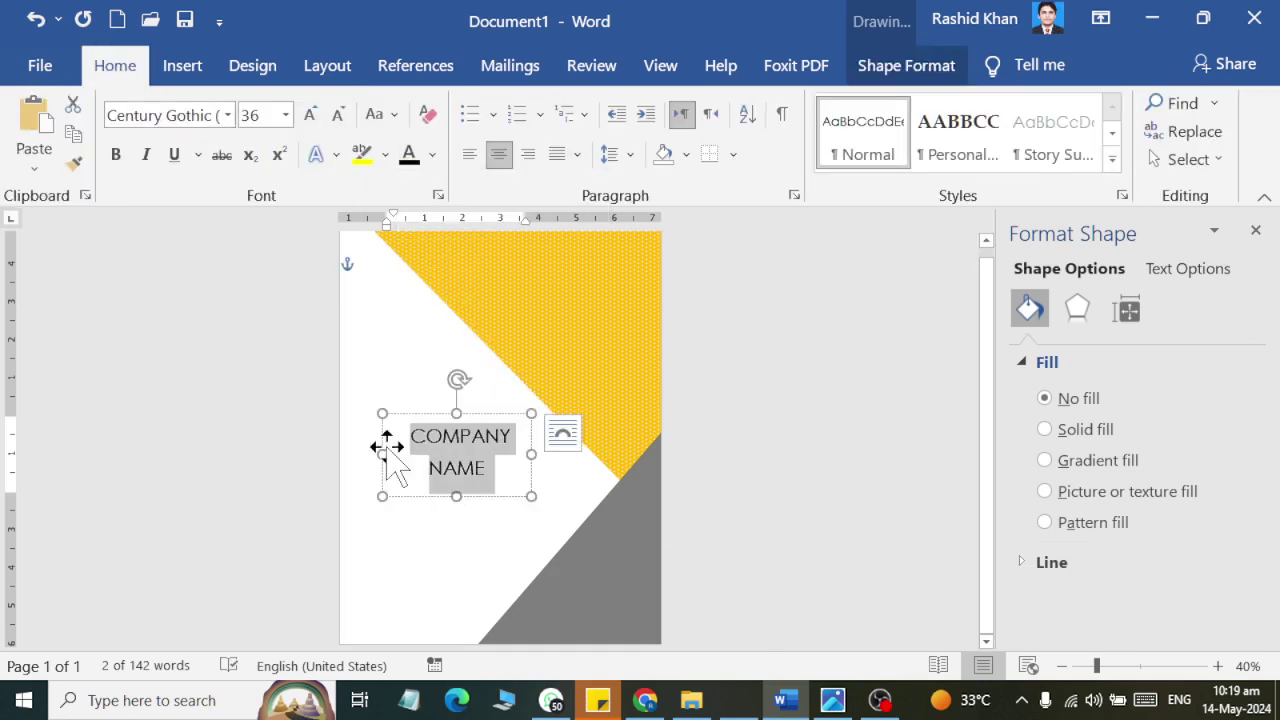
left_click_drag(382, 455, 360, 455)
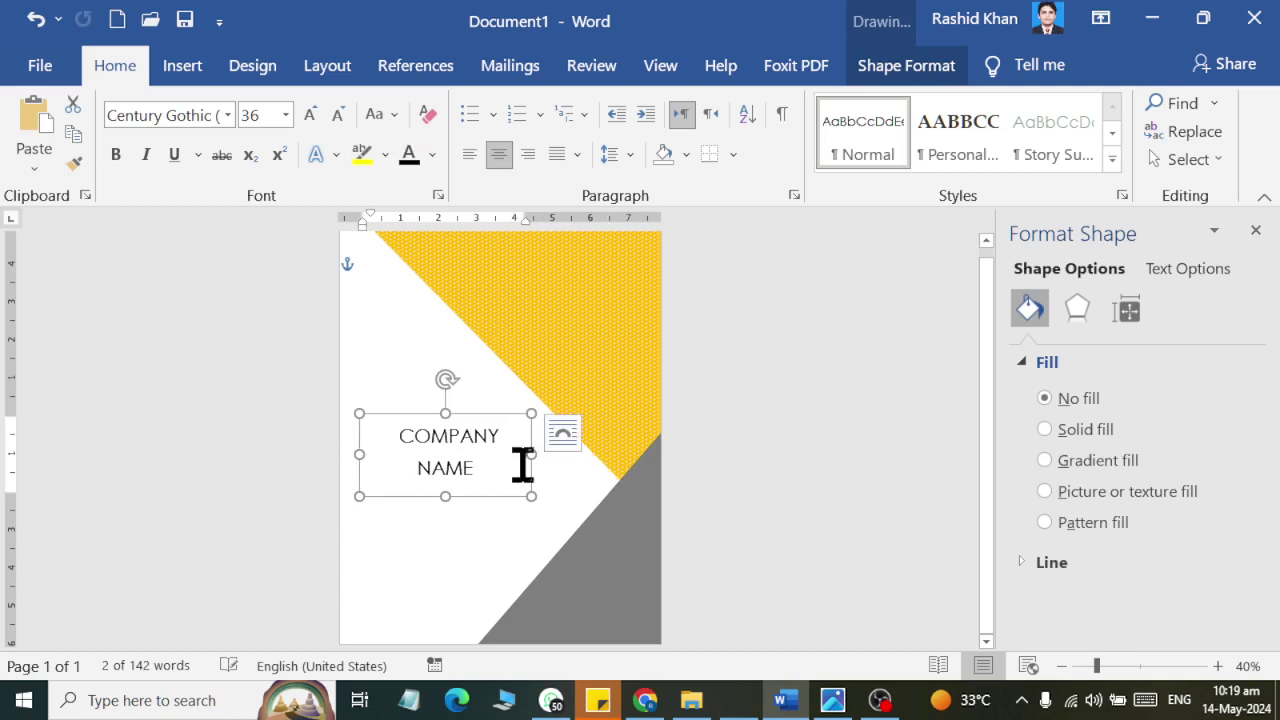
Step: Widen the COMPANY NAME box to fit one line and Ctrl-drag a copy just below
left_click_drag(532, 455, 572, 455)
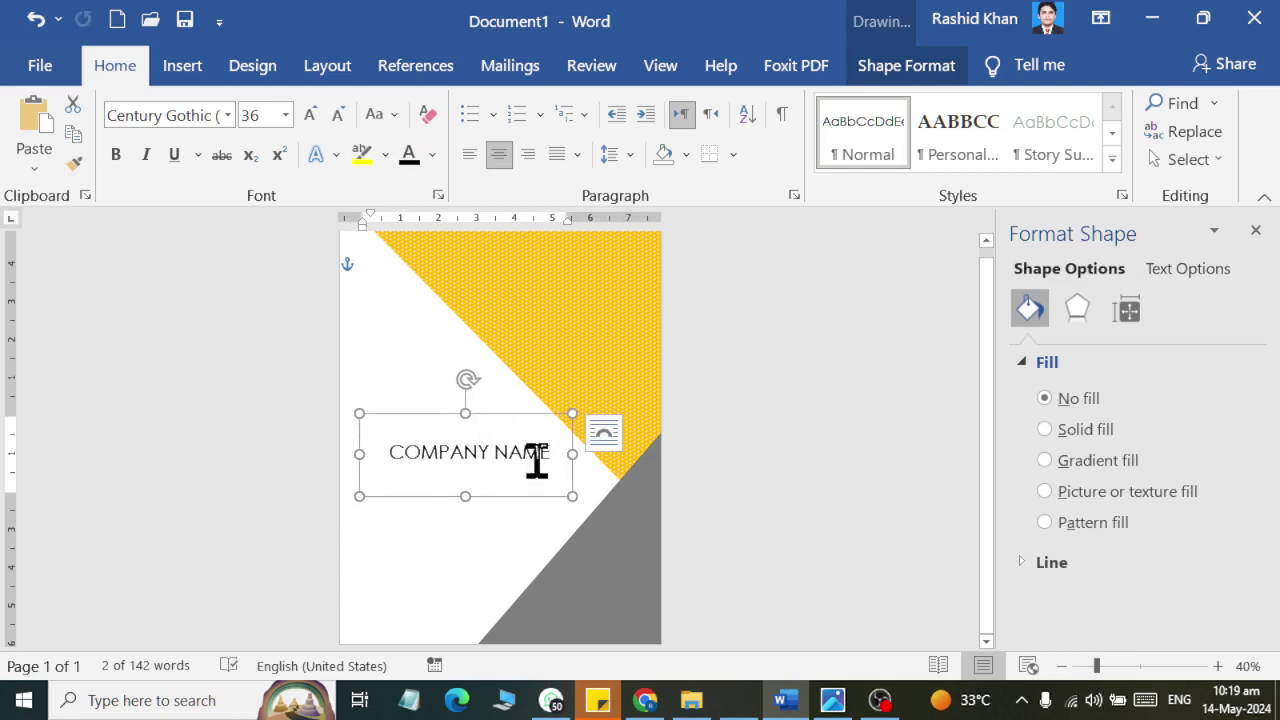
left_click_drag(521, 496, 511, 546)
left_click(460, 521)
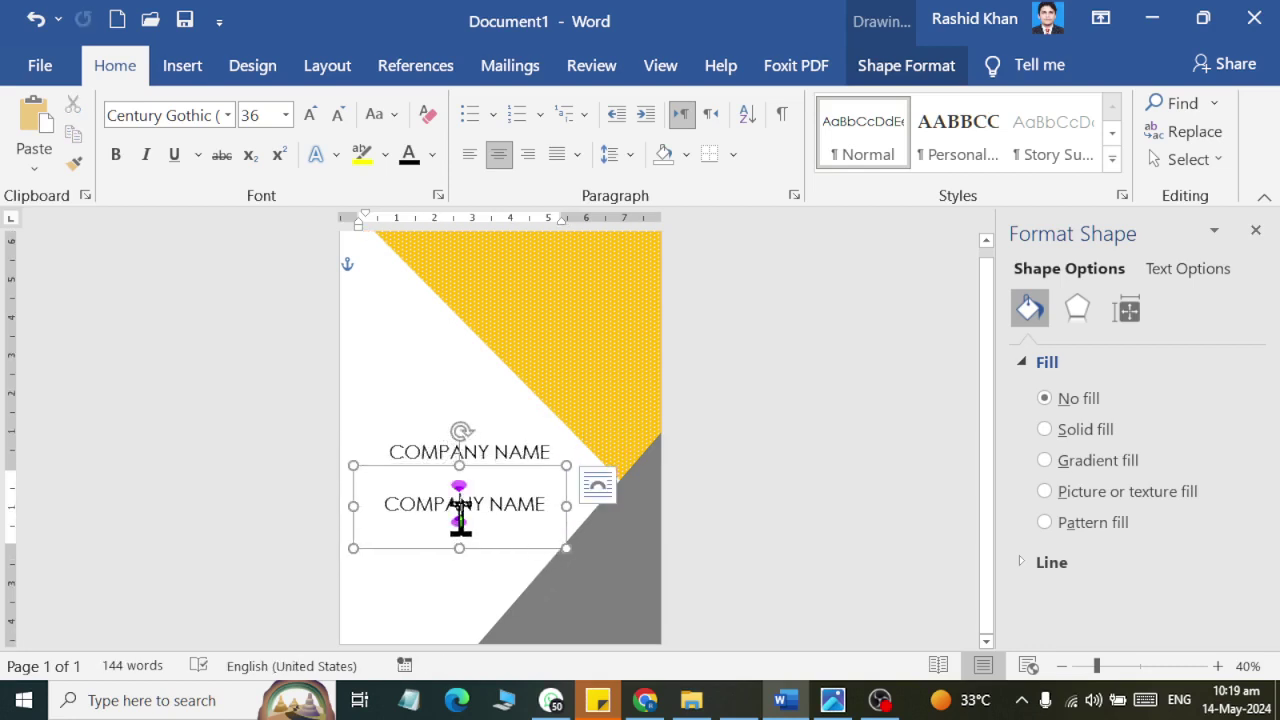
Step: Give the copied box's text 1.15 line spacing and align it to the top
key("ctrl+a")
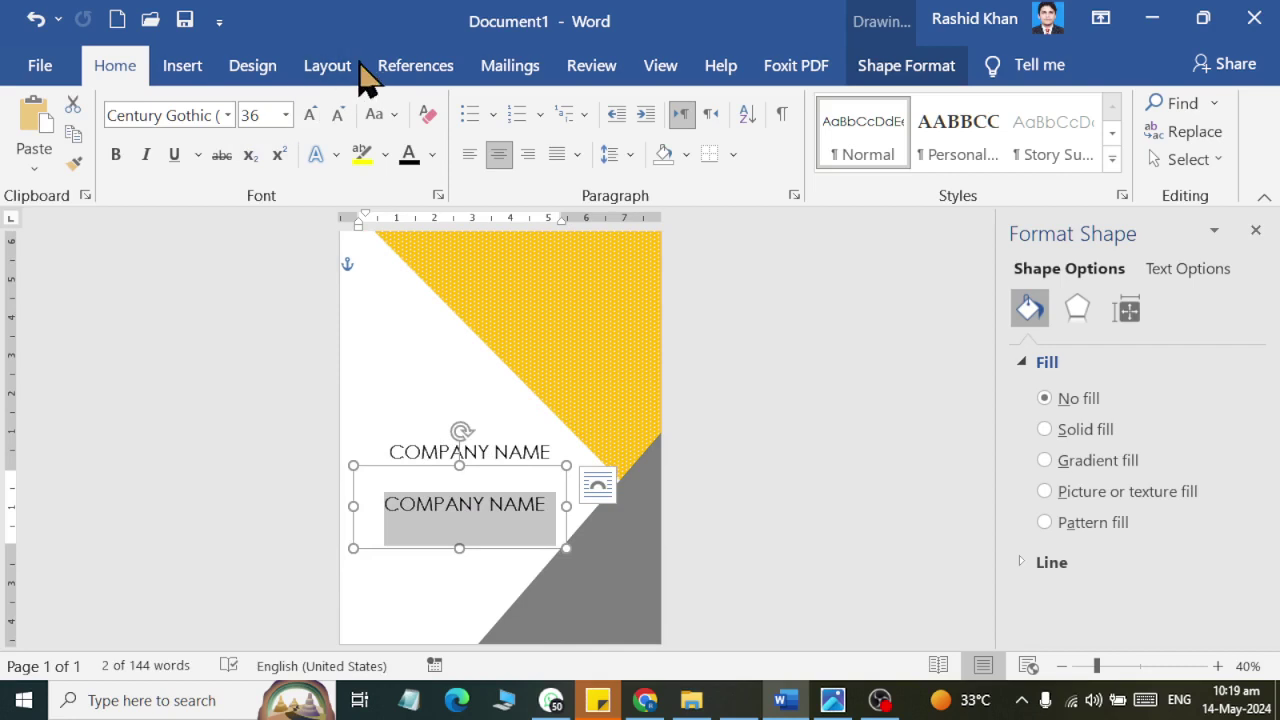
left_click(330, 66)
left_click(115, 66)
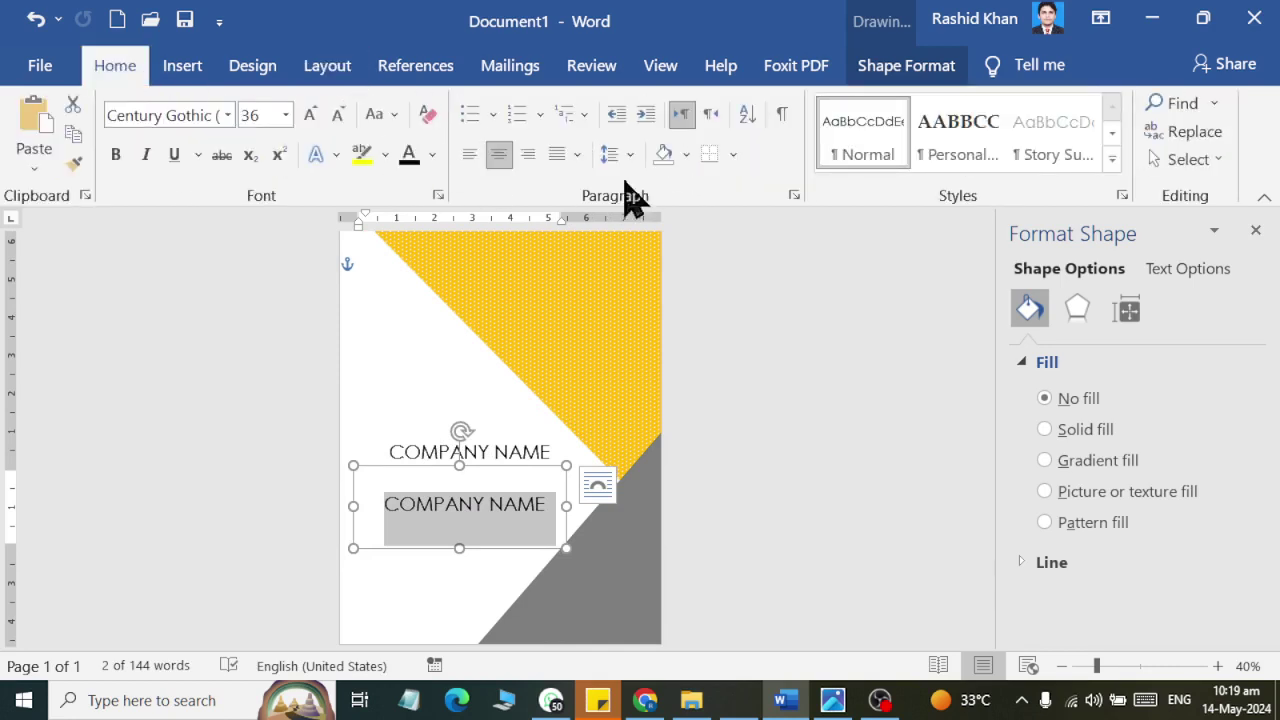
left_click(617, 154)
left_click(645, 213)
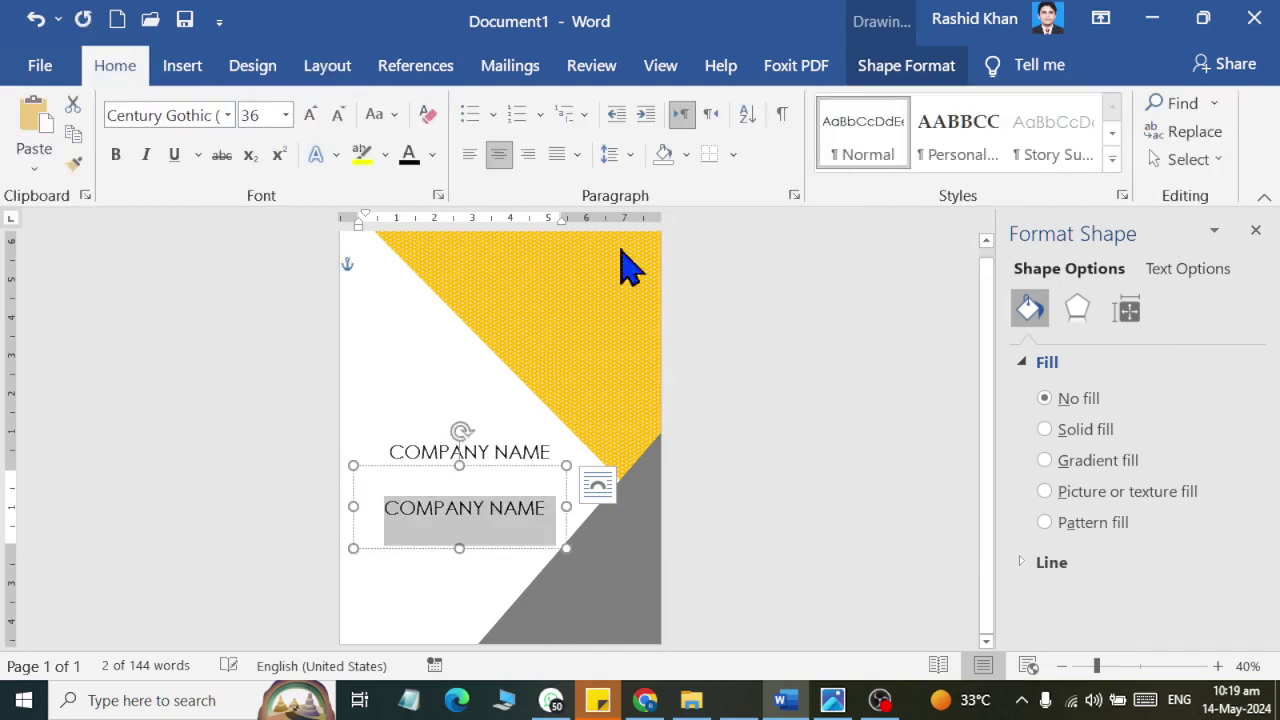
left_click(900, 68)
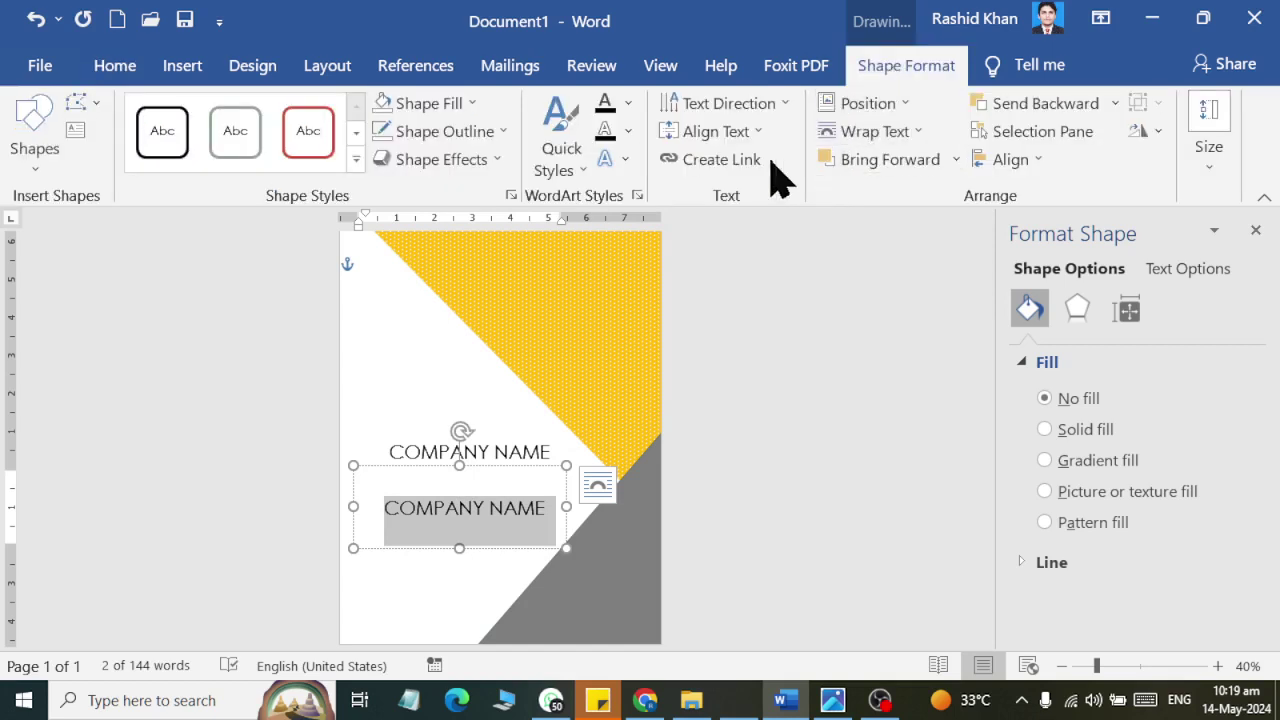
left_click(737, 138)
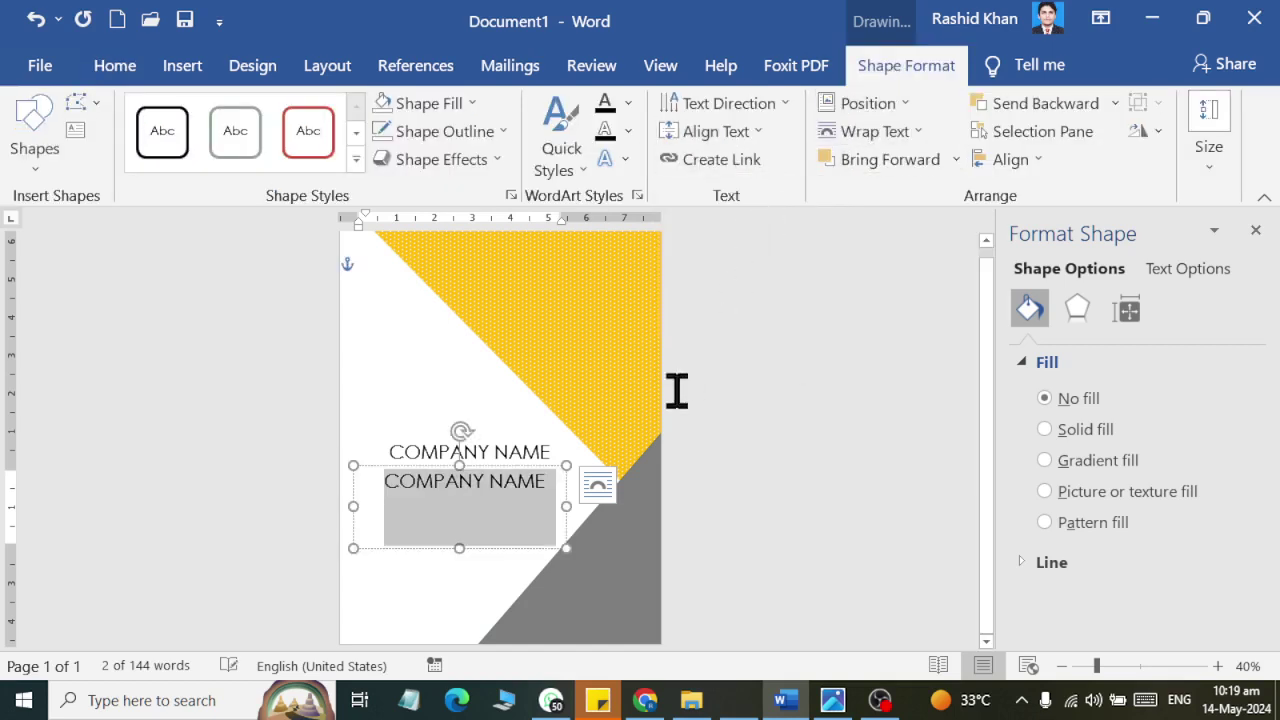
Step: Set the copy to 14 pt and replace its text with a =rand(1) sample paragraph
left_click(115, 65)
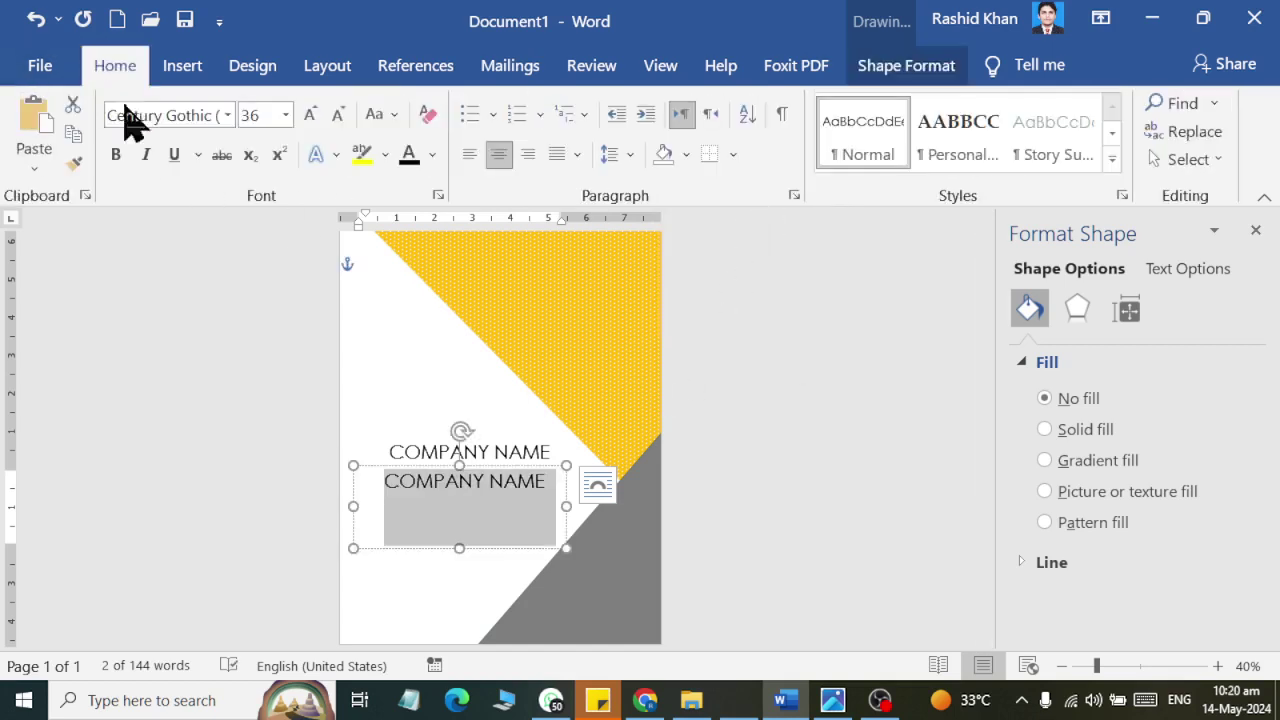
left_click(285, 116)
left_click(263, 272)
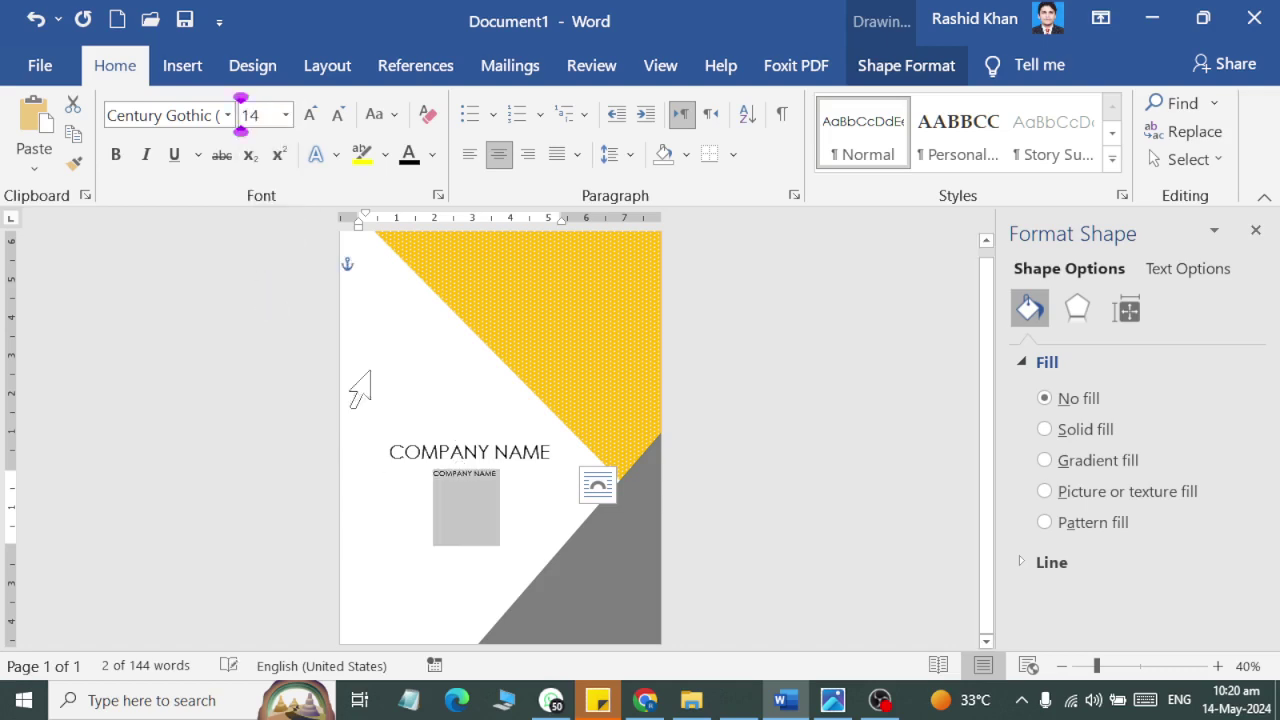
key("Delete")
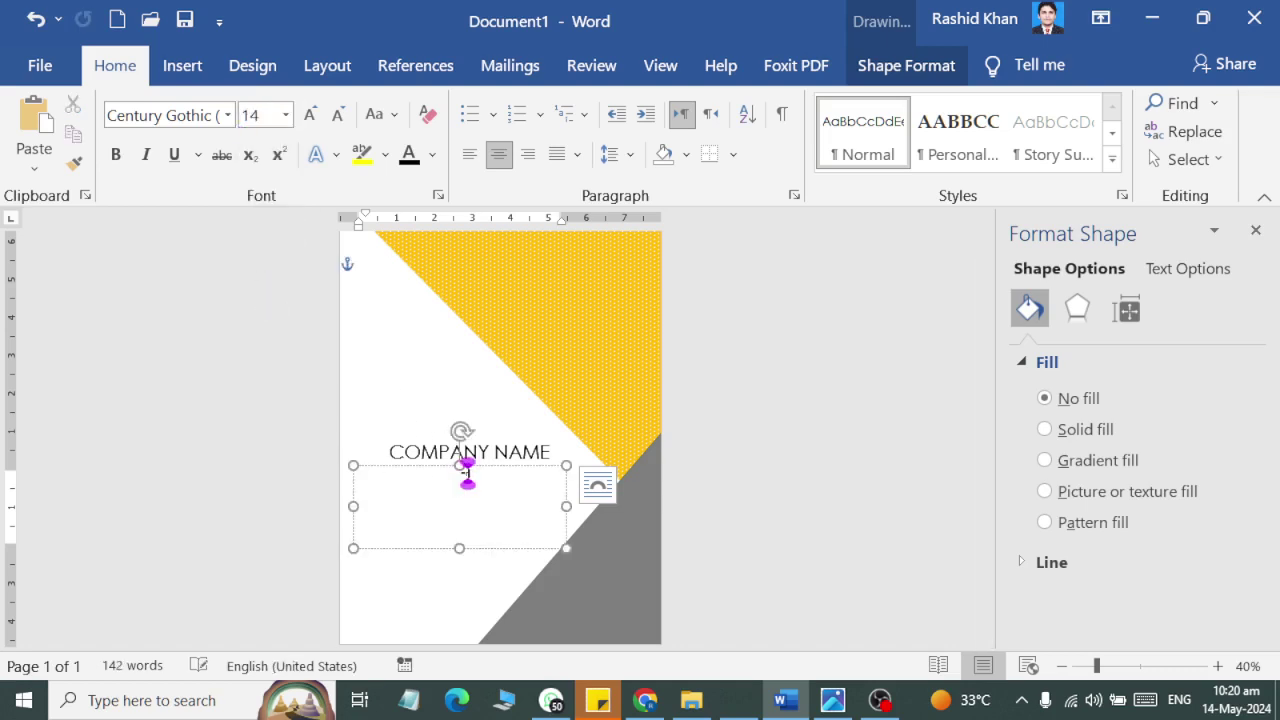
type("=rand(1)")
key("Return")
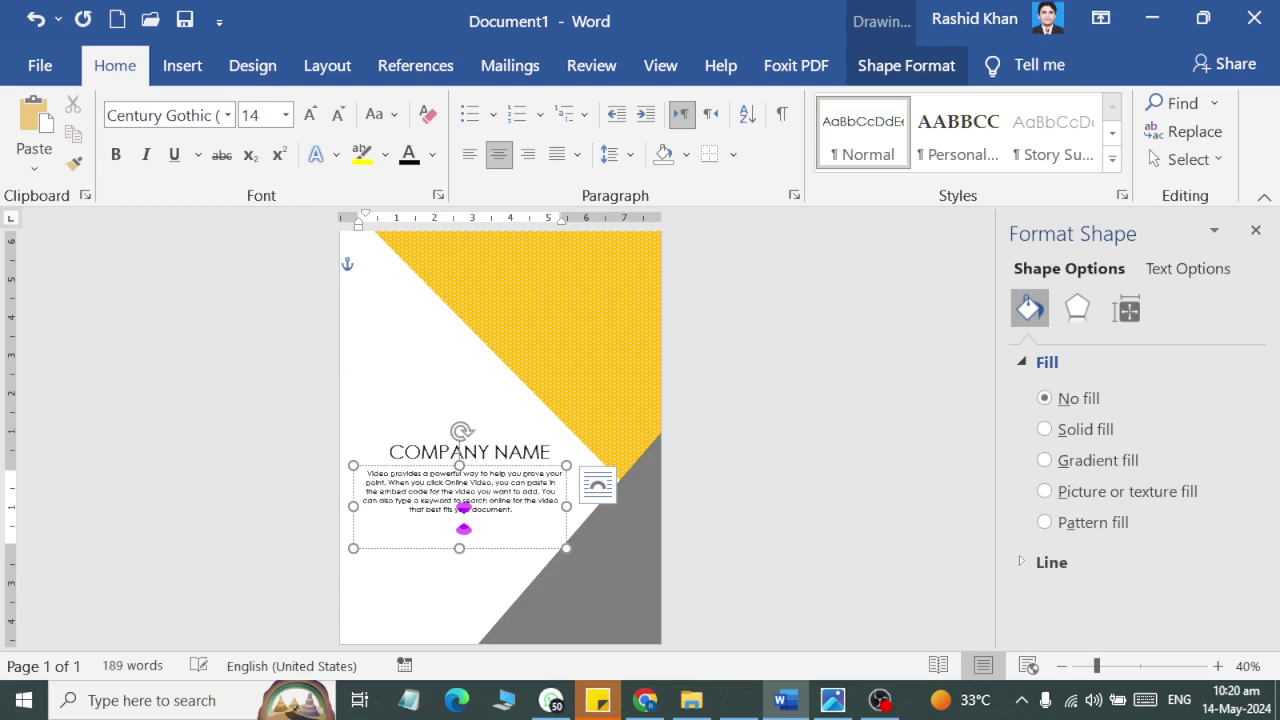
left_click(691, 486)
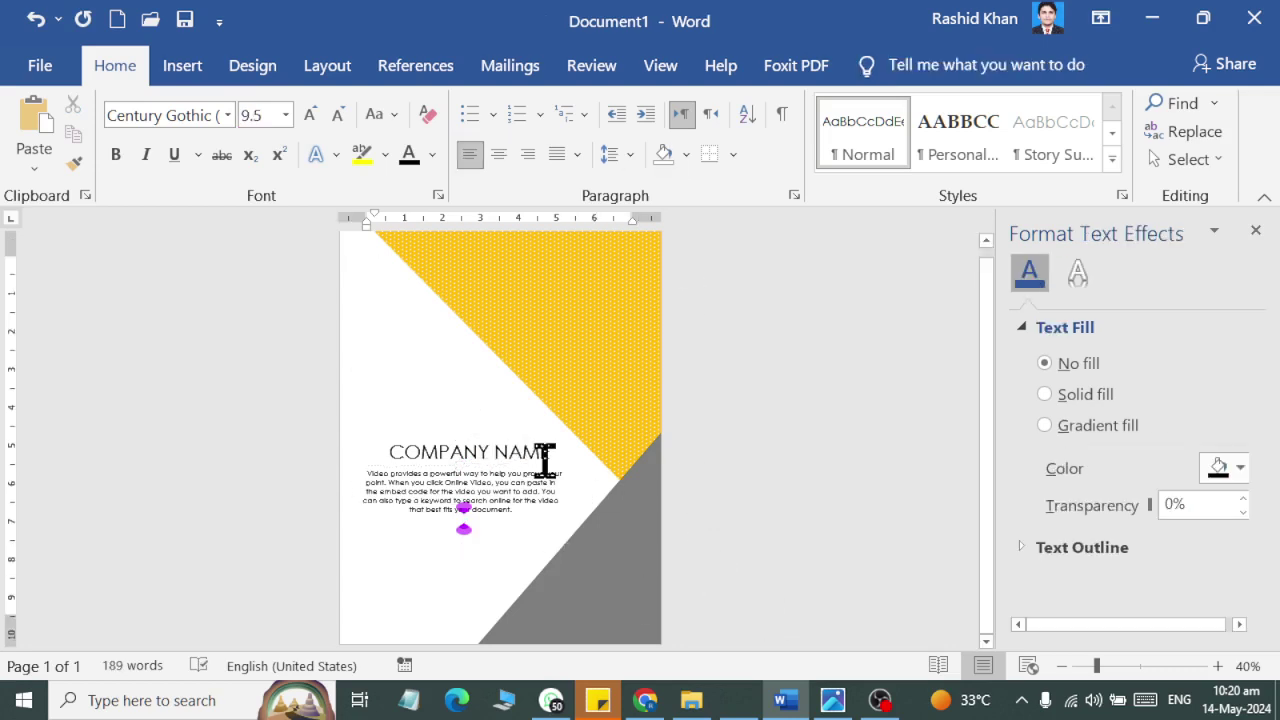
Step: Zoom in to review the cover page with the text effects pane closed, then bring up the Shape assignments folder
left_click(1139, 666)
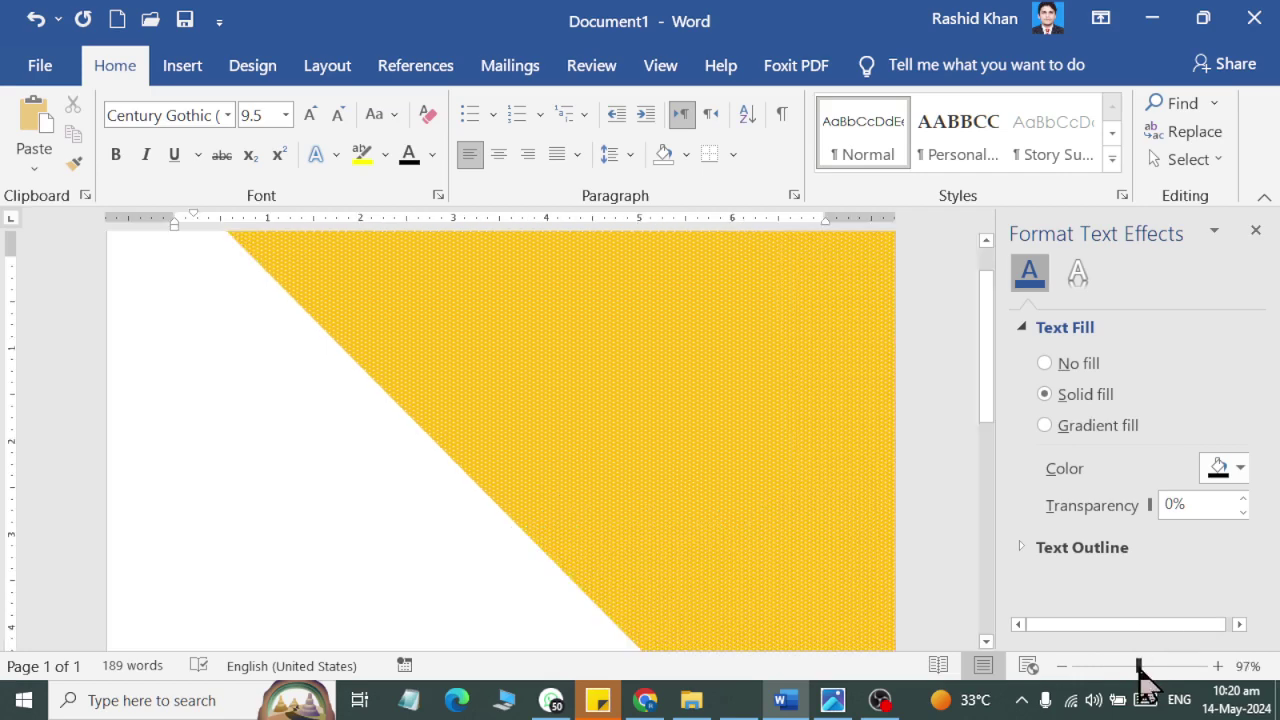
left_click(1256, 230)
scroll(766, 402, "down", 5)
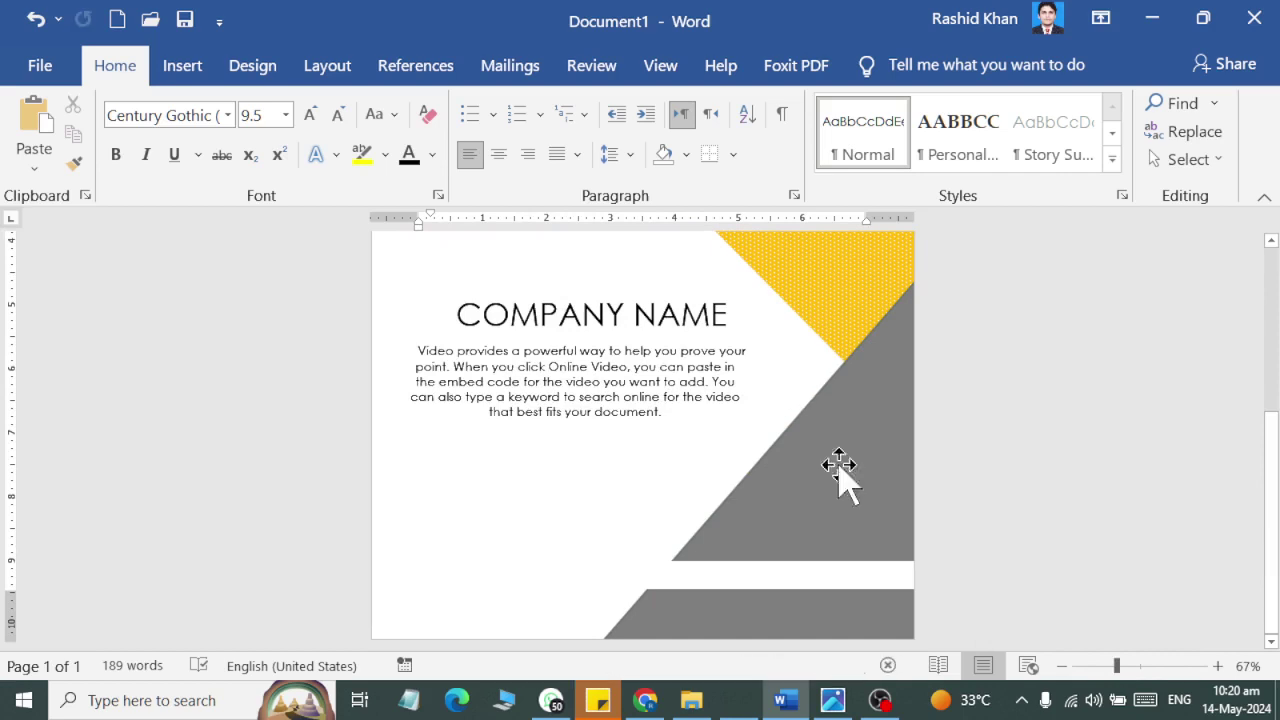
left_click(895, 600)
left_click(980, 492)
scroll(980, 492, "up", 4)
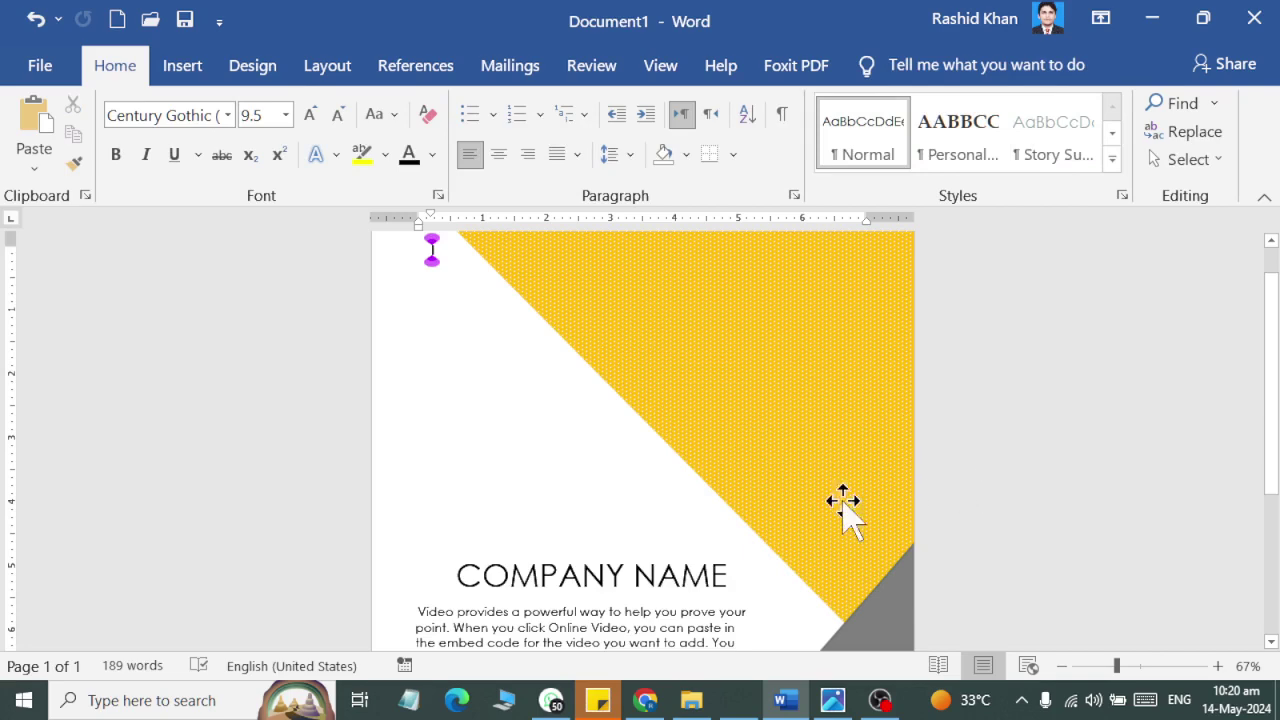
left_click(692, 700)
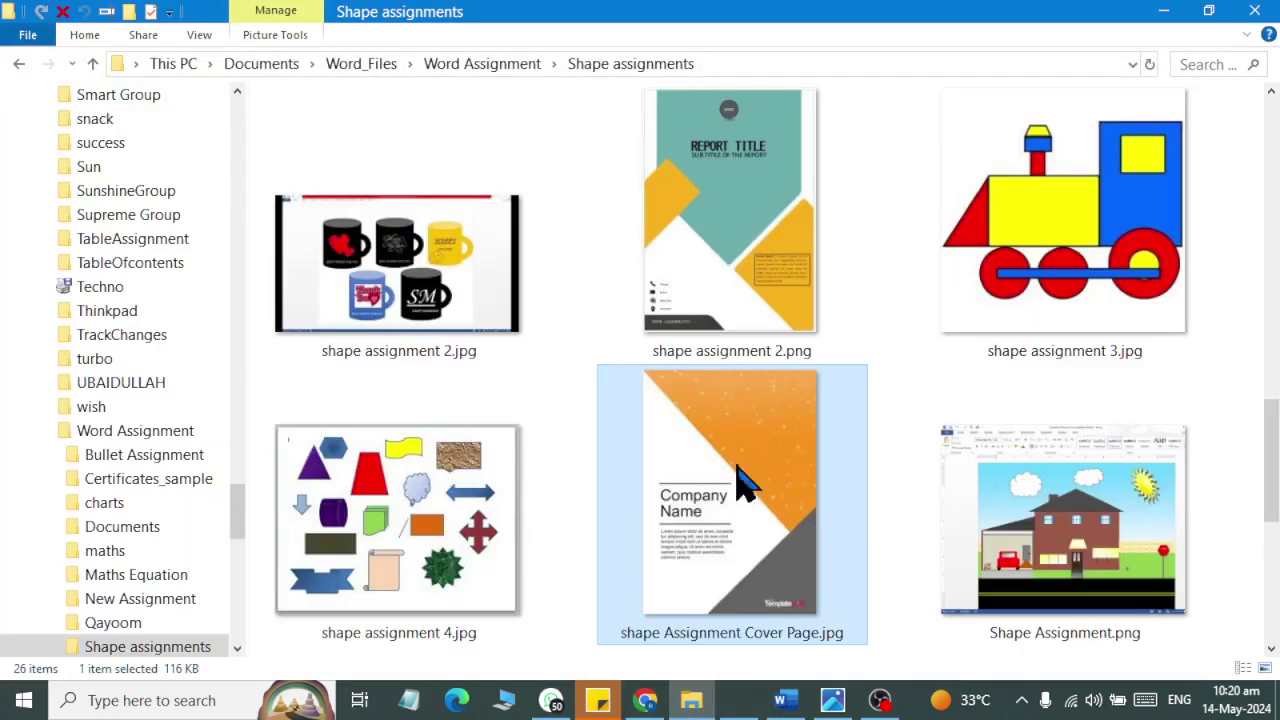
Step: Scroll the Shape assignments folder and open shape assignment 1.jpg in the image viewer
left_click(751, 215)
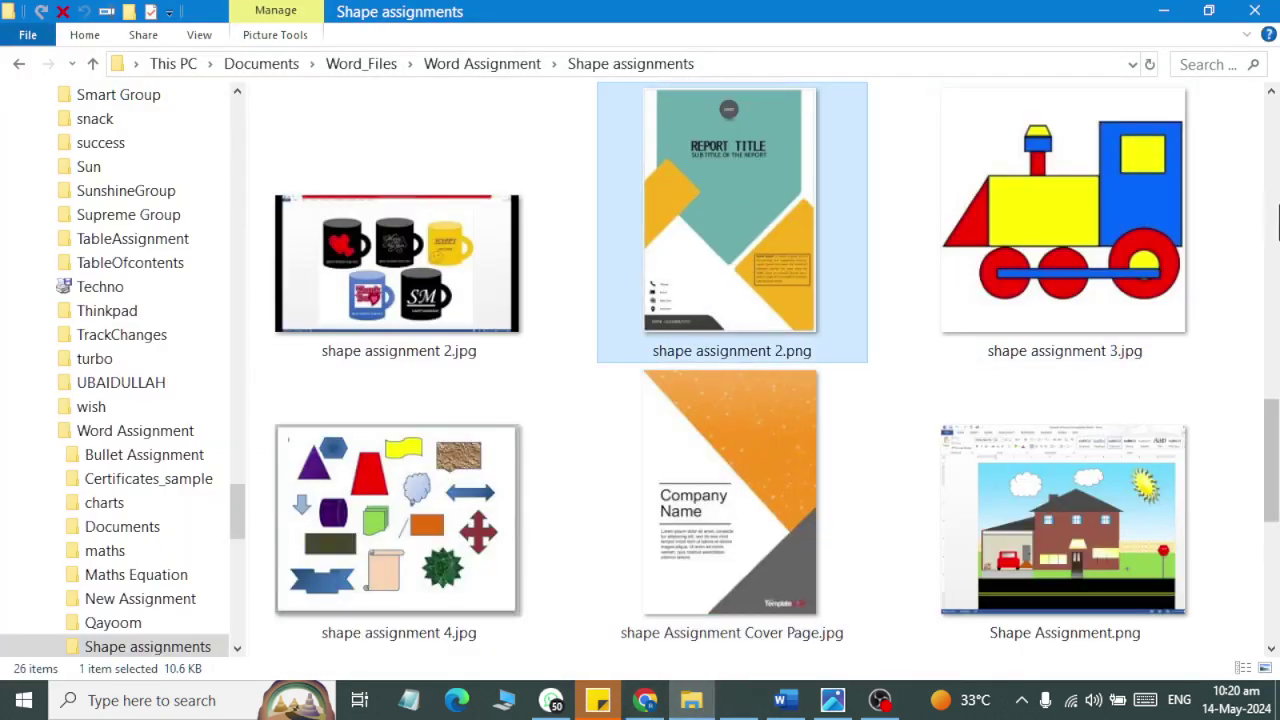
mouse_move(1272, 460)
left_mouse_down()
mouse_move(1272, 560)
mouse_move(1272, 362)
left_mouse_up()
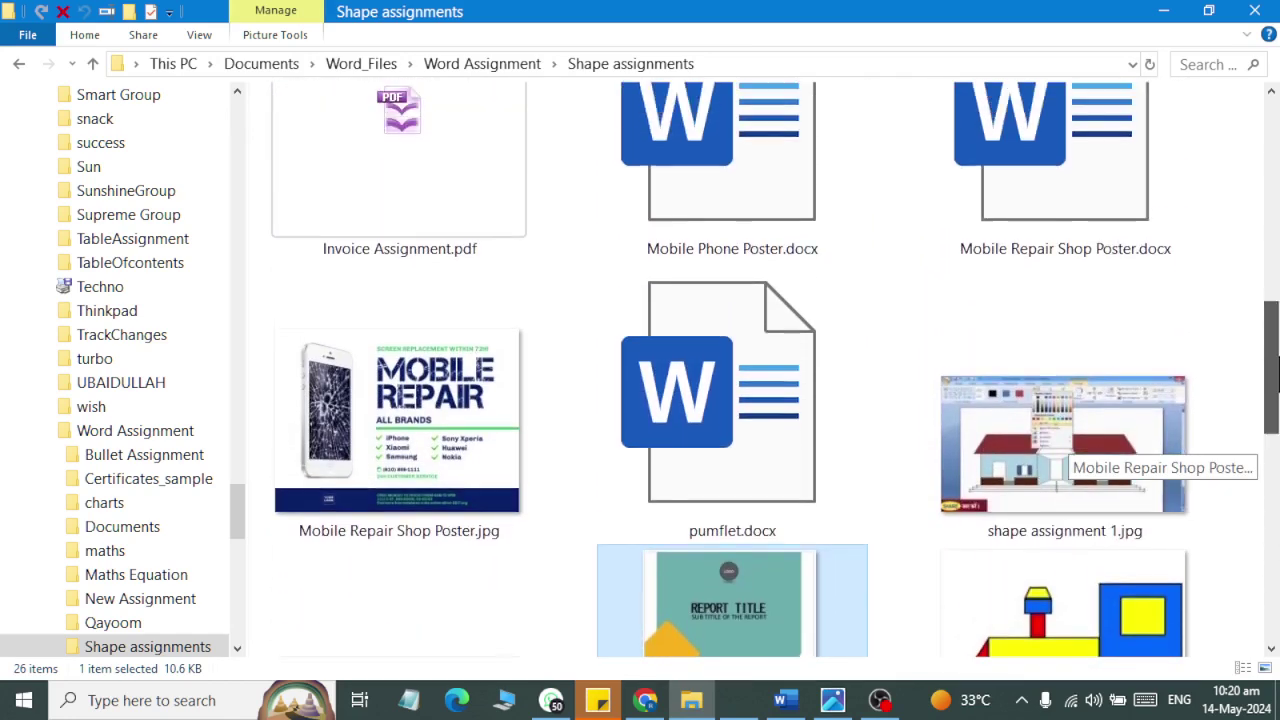
double_click(1028, 490)
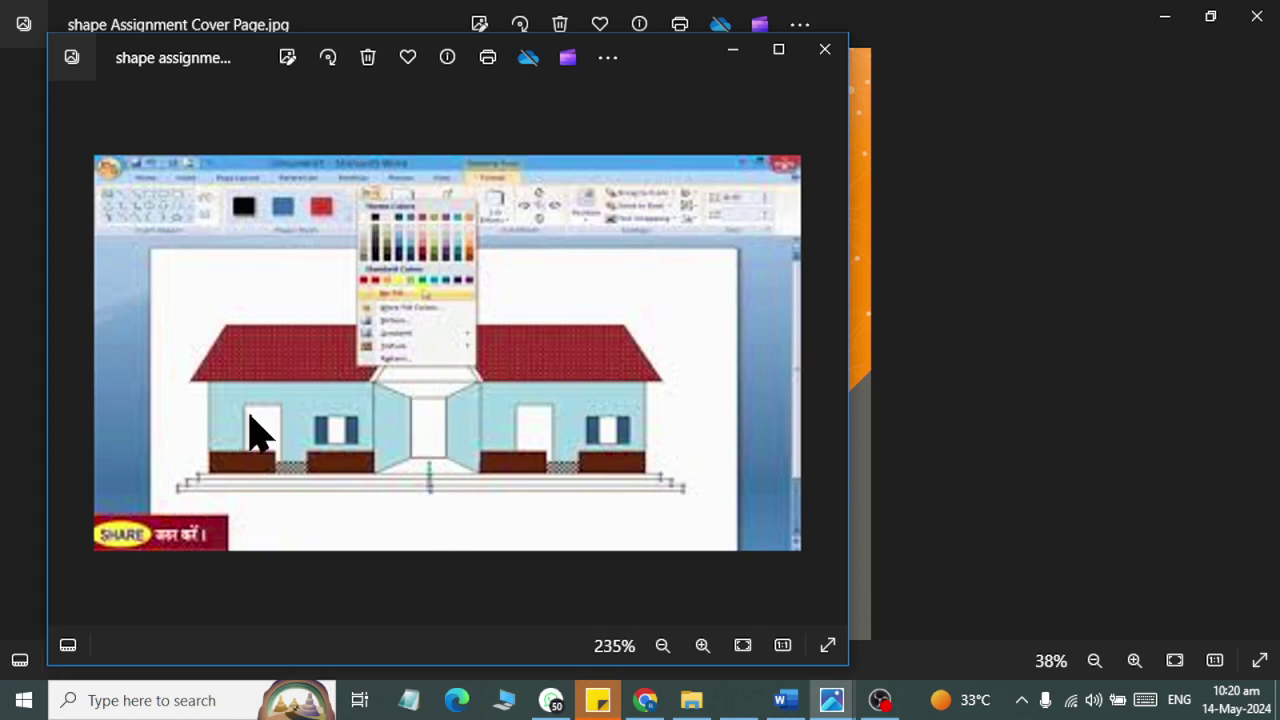
Step: After viewing the house picture, Alt+Tab back to Document1 in Word
key("alt+Tab")
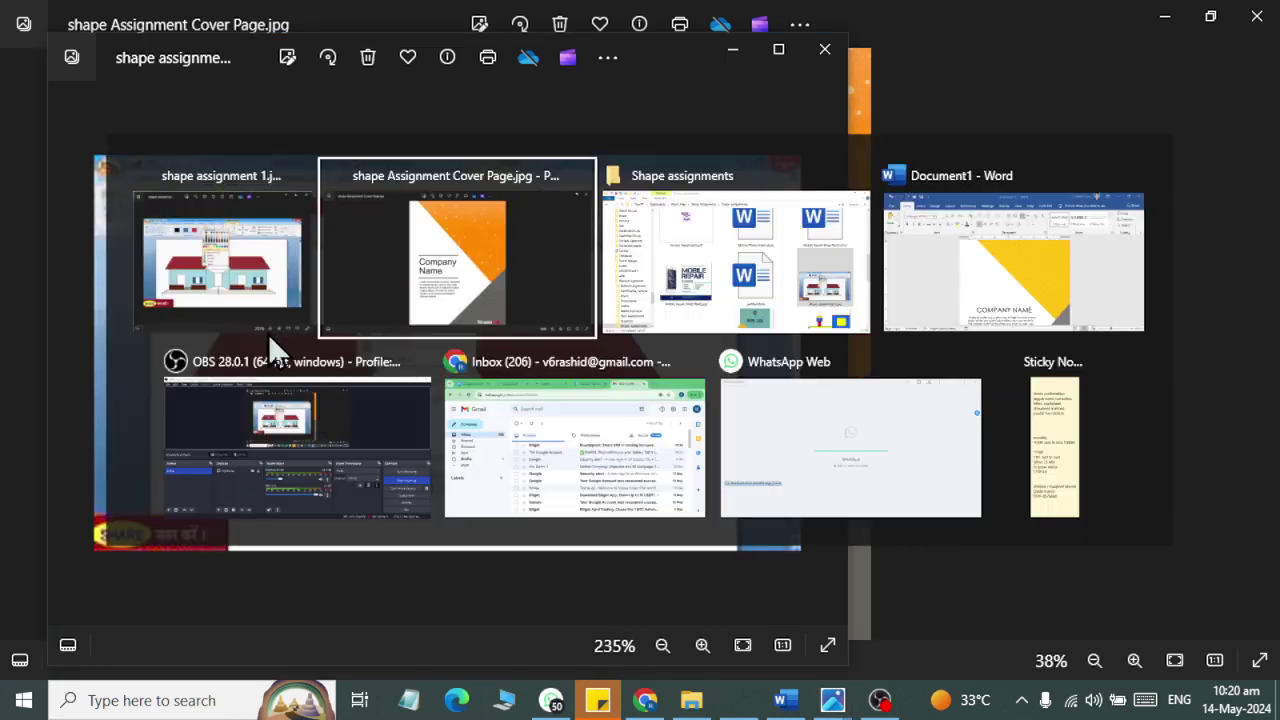
key("alt+Tab")
key("alt+Tab")
Step: Insert a blank page at the top of the document, before the cover page
scroll(714, 543, "down", 5)
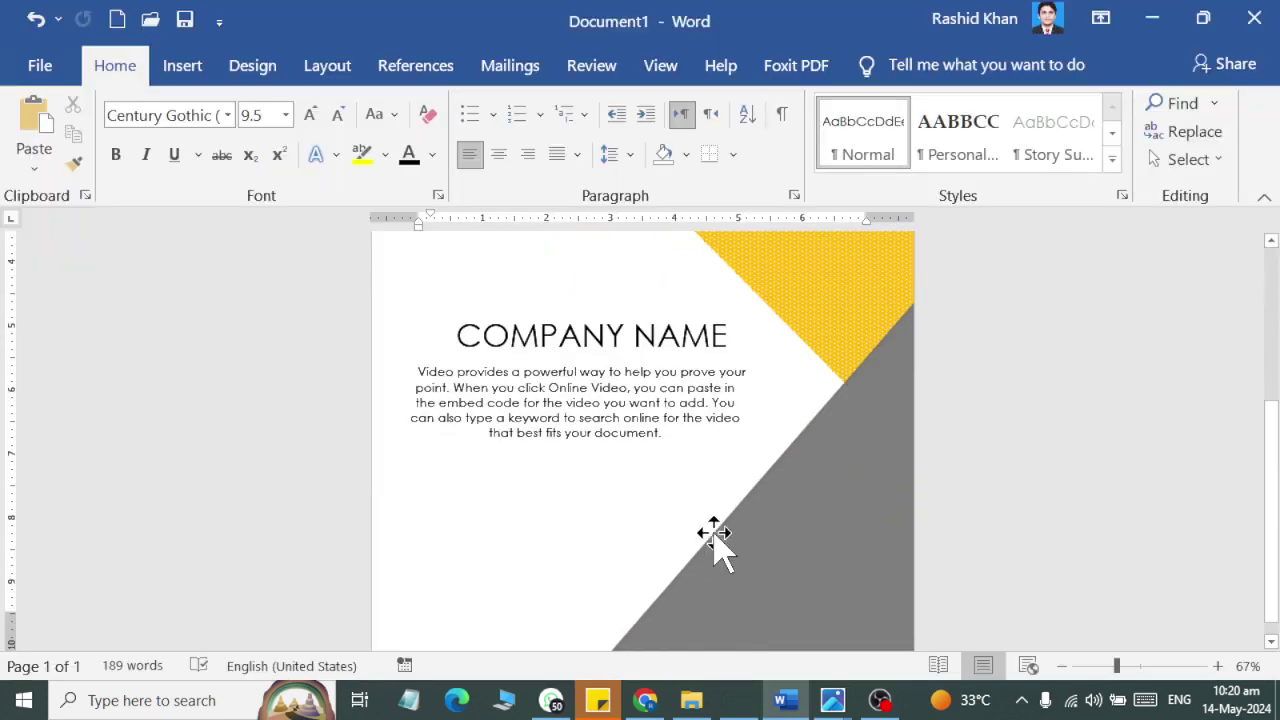
scroll(629, 547, "down", 1)
left_click(691, 463)
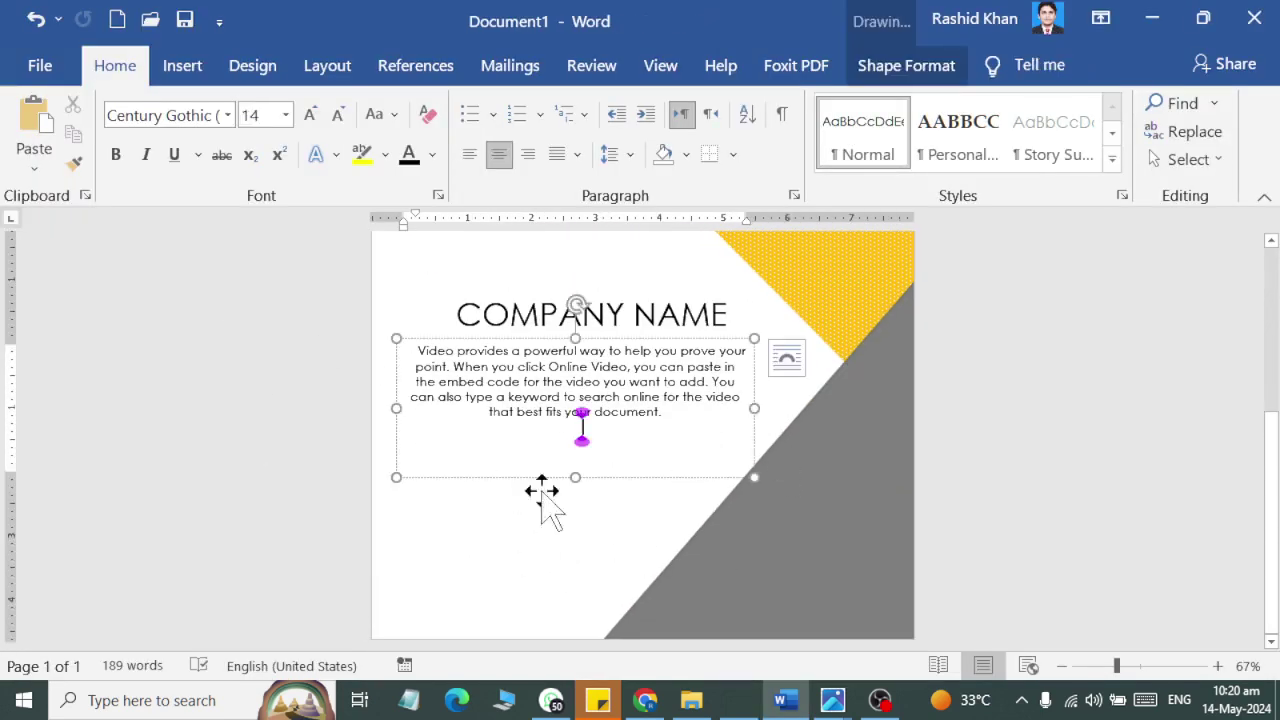
left_click(552, 545)
left_click(170, 68)
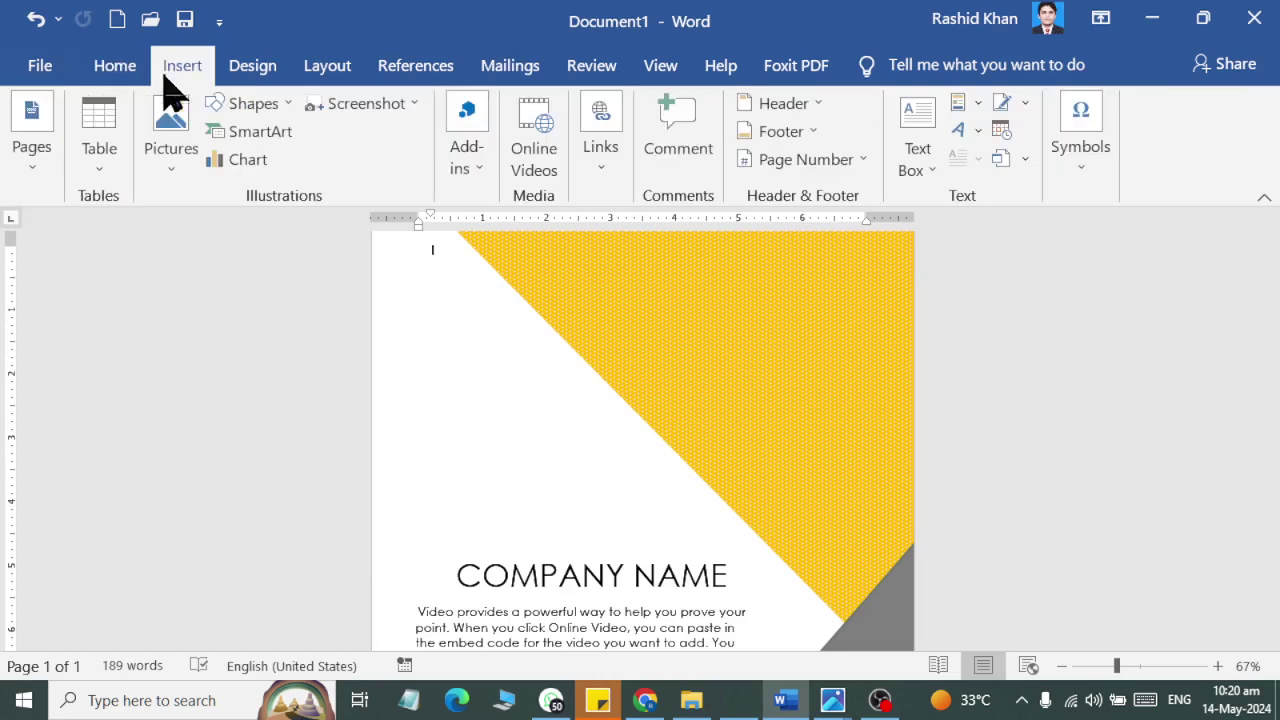
left_click(32, 160)
left_click(68, 250)
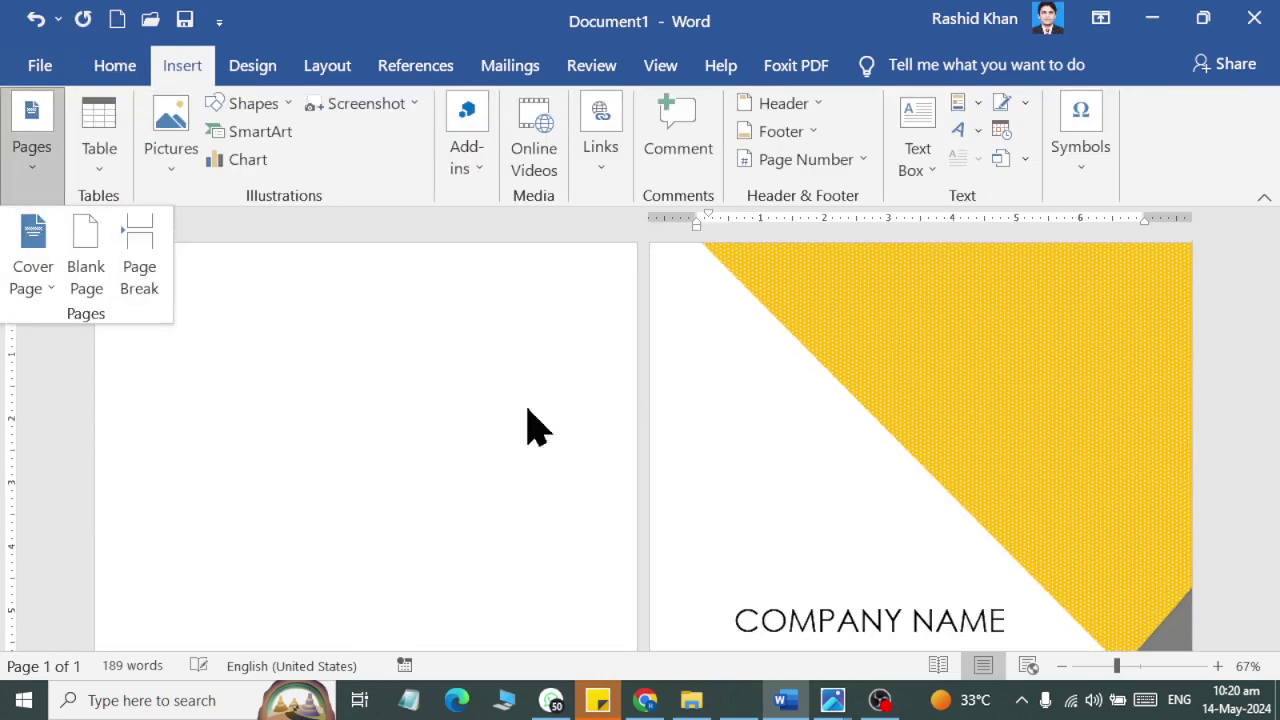
scroll(225, 370, "up", 1)
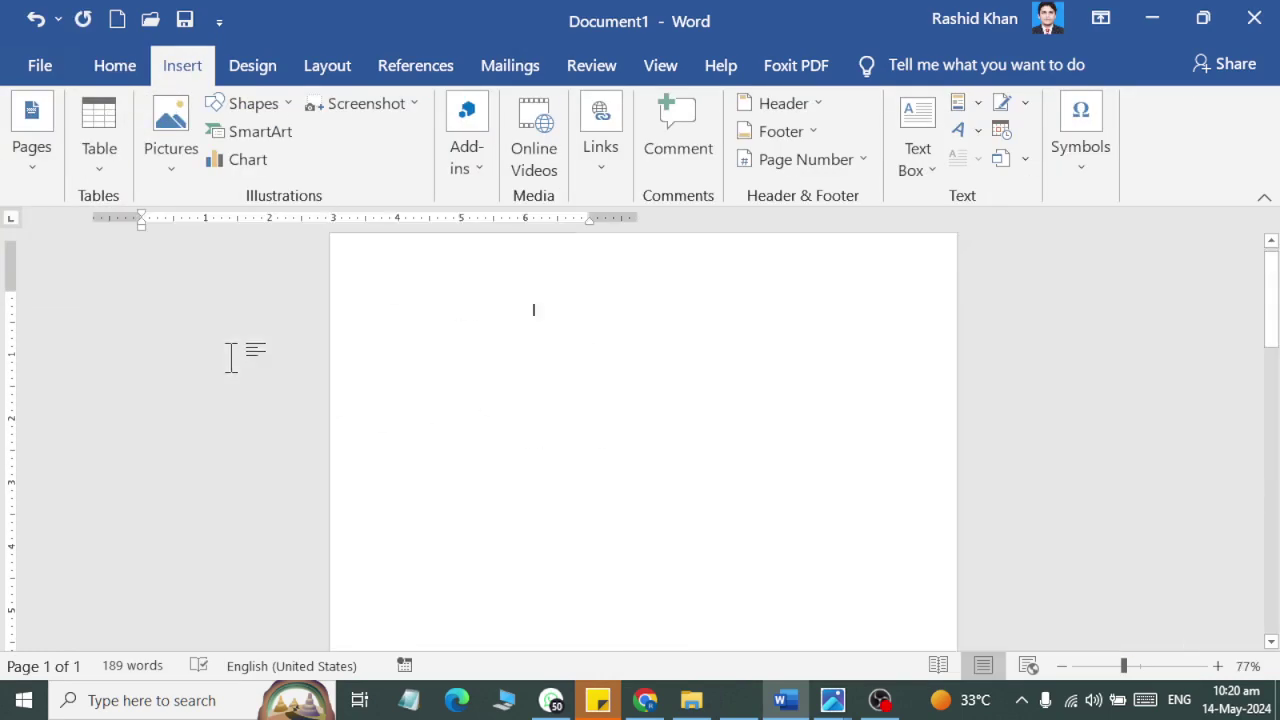
scroll(250, 330, "up", 5)
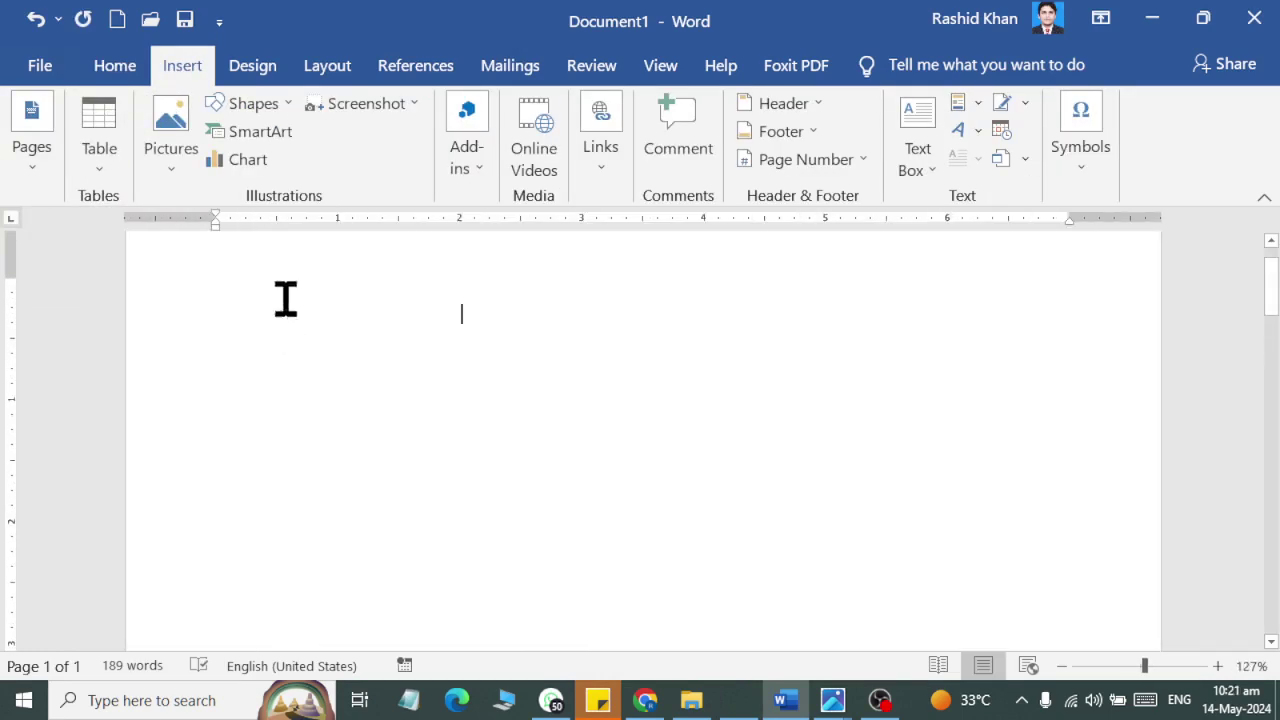
Step: Draw a chevron shape on the new page and Ctrl-drag an overlapping copy to its left
left_click(250, 103)
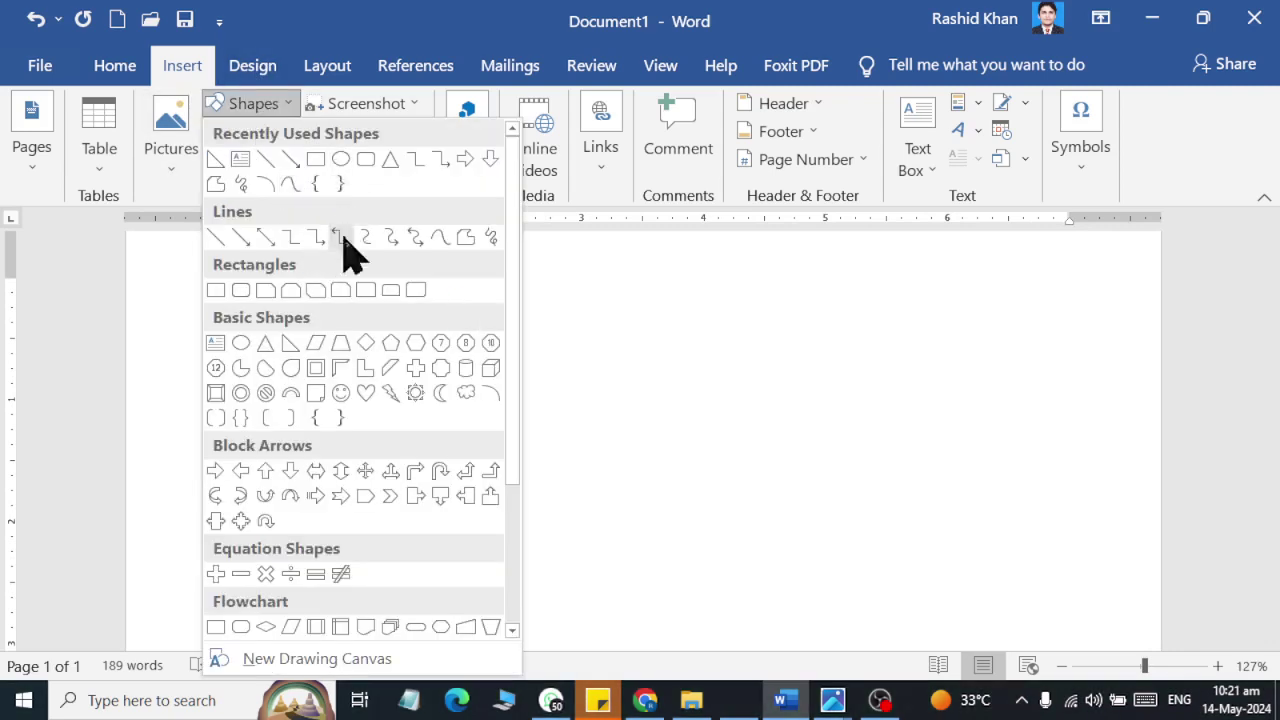
left_click(390, 496)
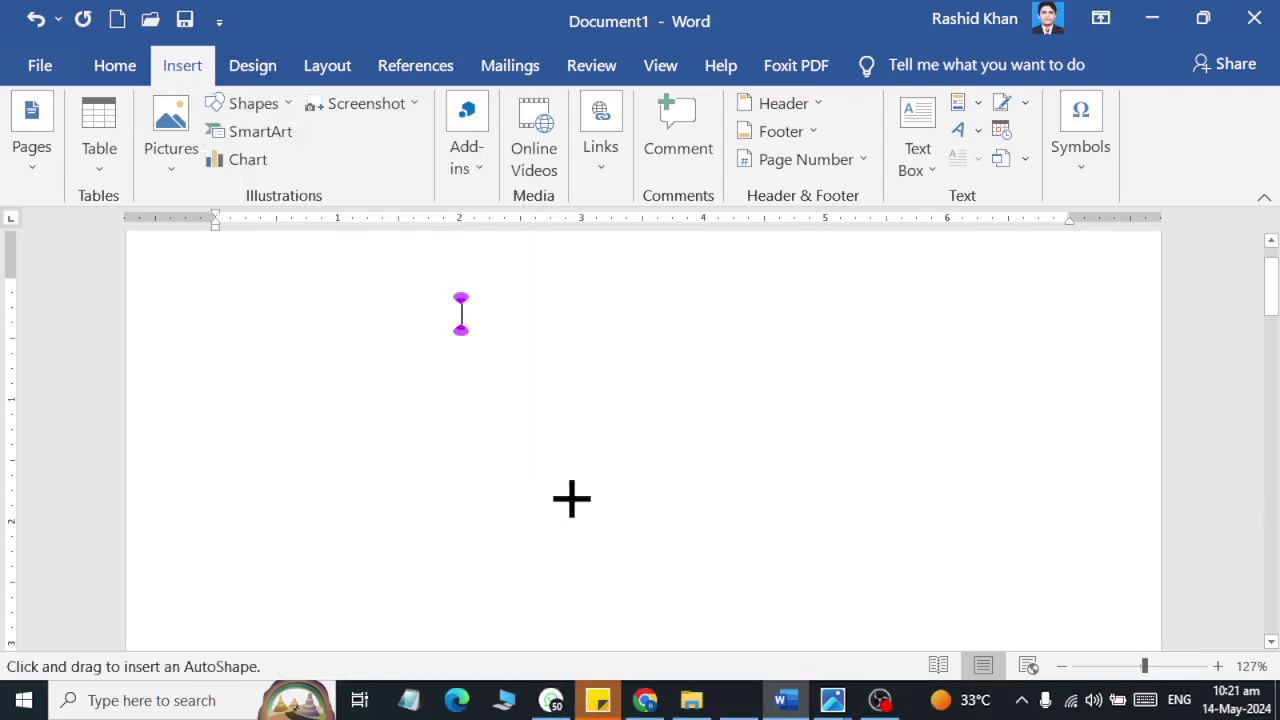
left_click_drag(689, 345, 835, 492)
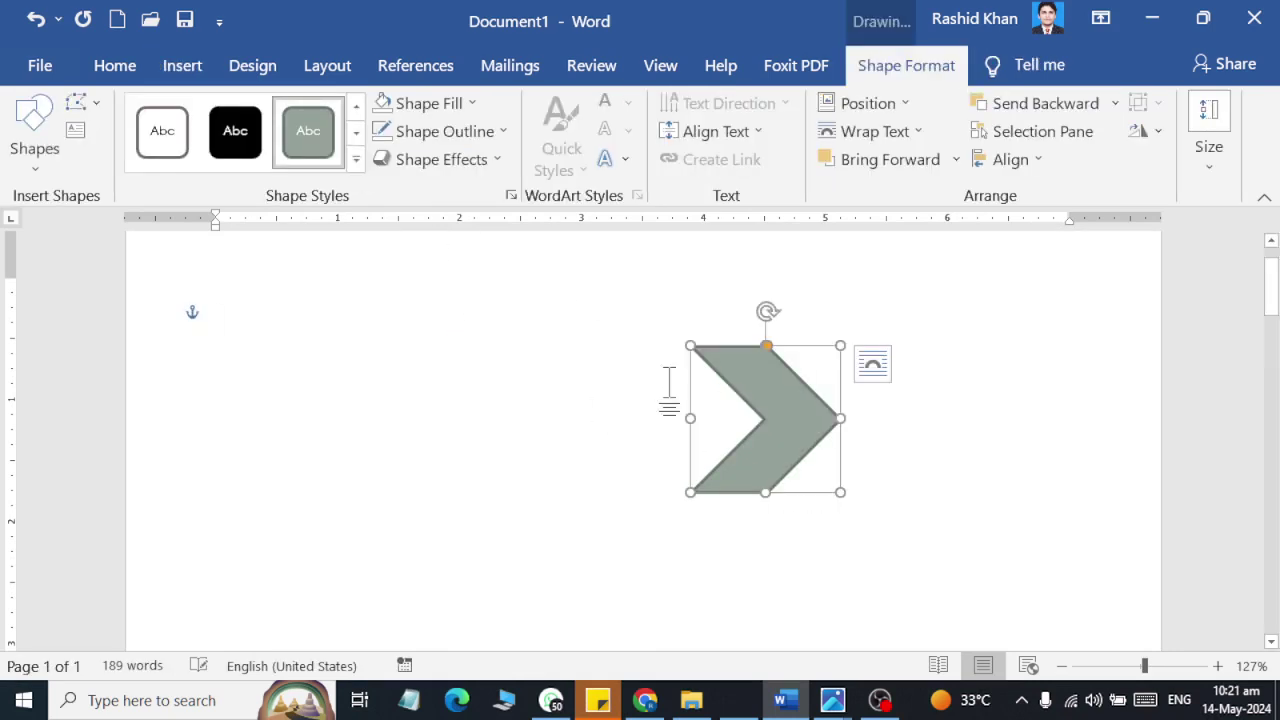
left_click_drag(766, 430, 800, 457)
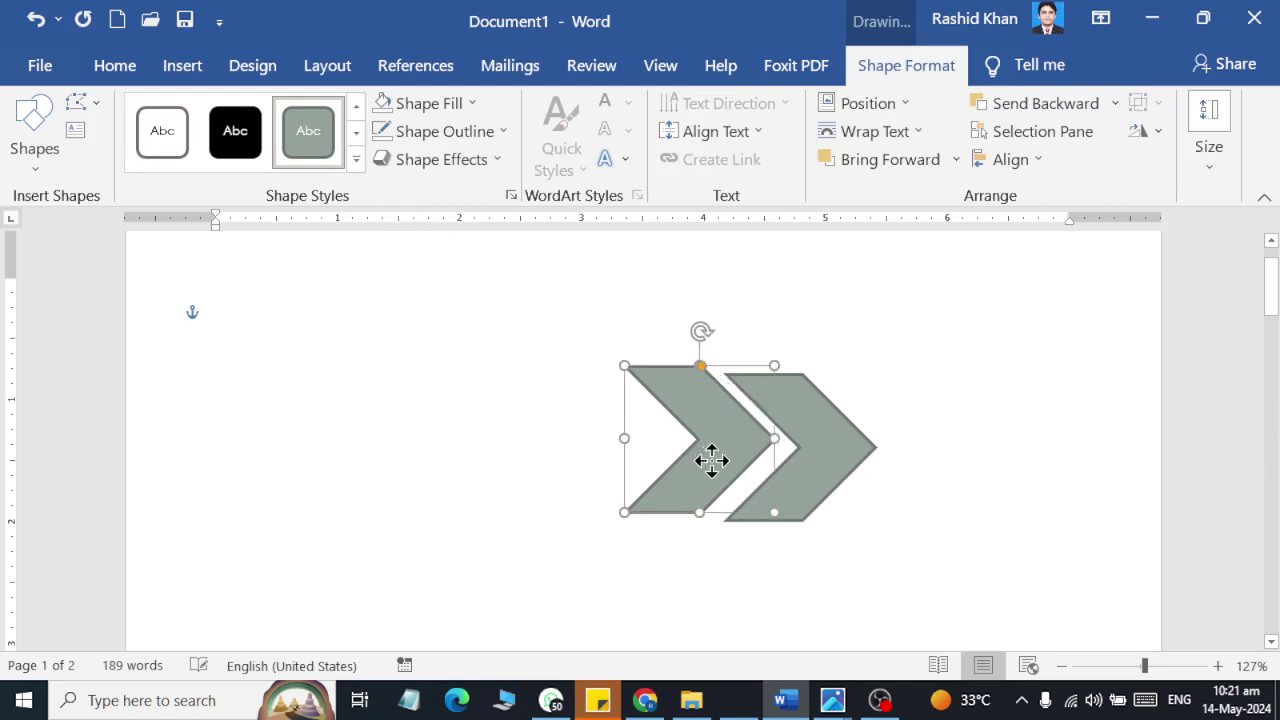
left_click_drag(795, 460, 738, 467)
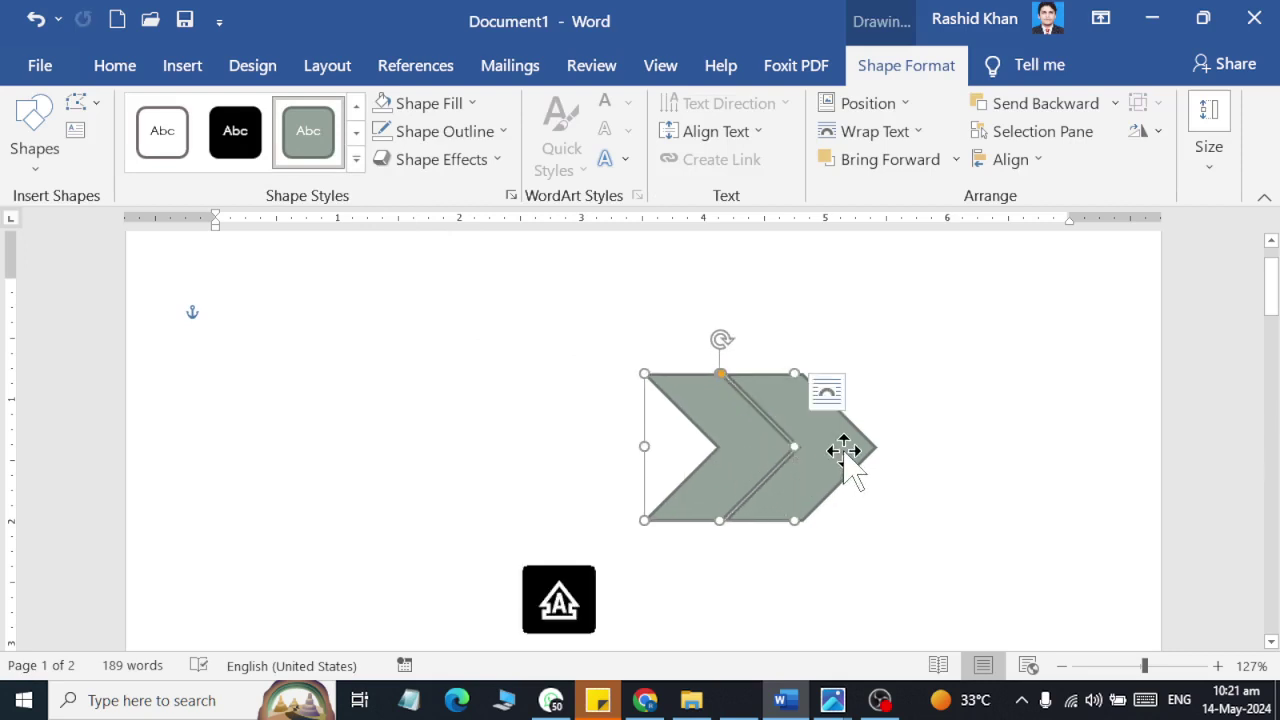
Step: Use Shape Fill to colour the left chevron red and the right one dark navy
left_click(432, 108)
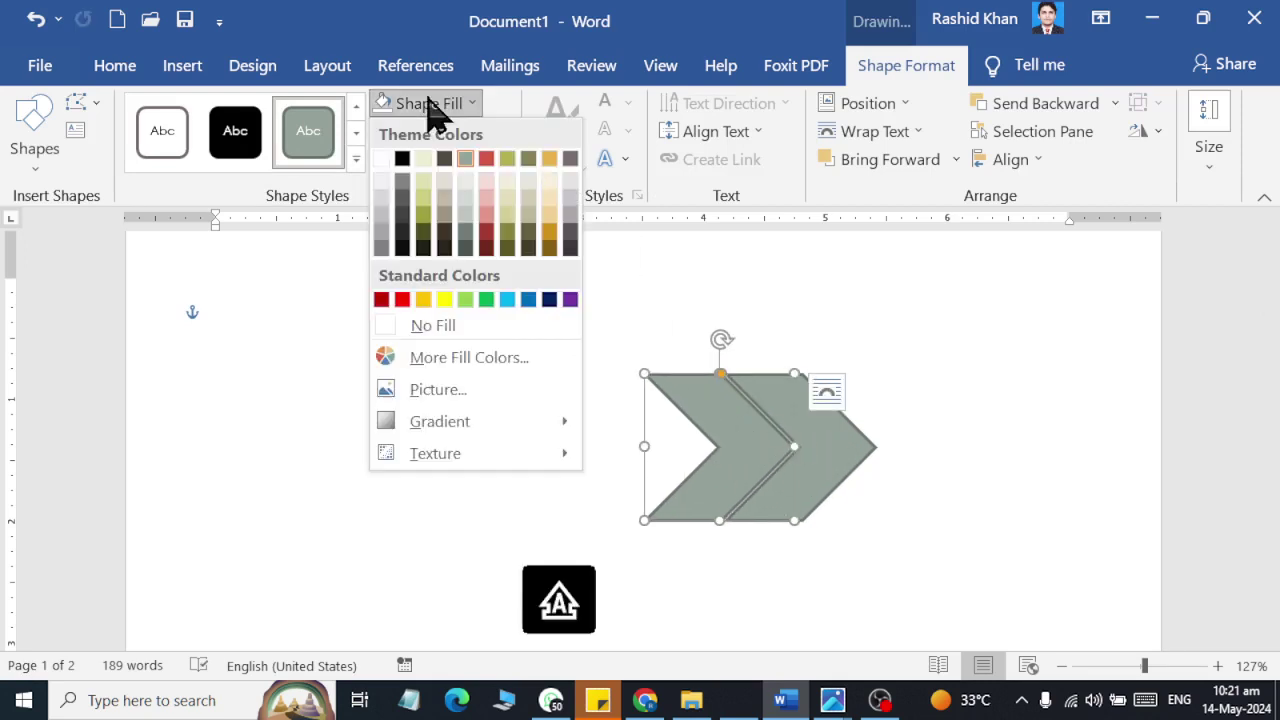
left_click(402, 300)
left_click(829, 463)
left_click(432, 103)
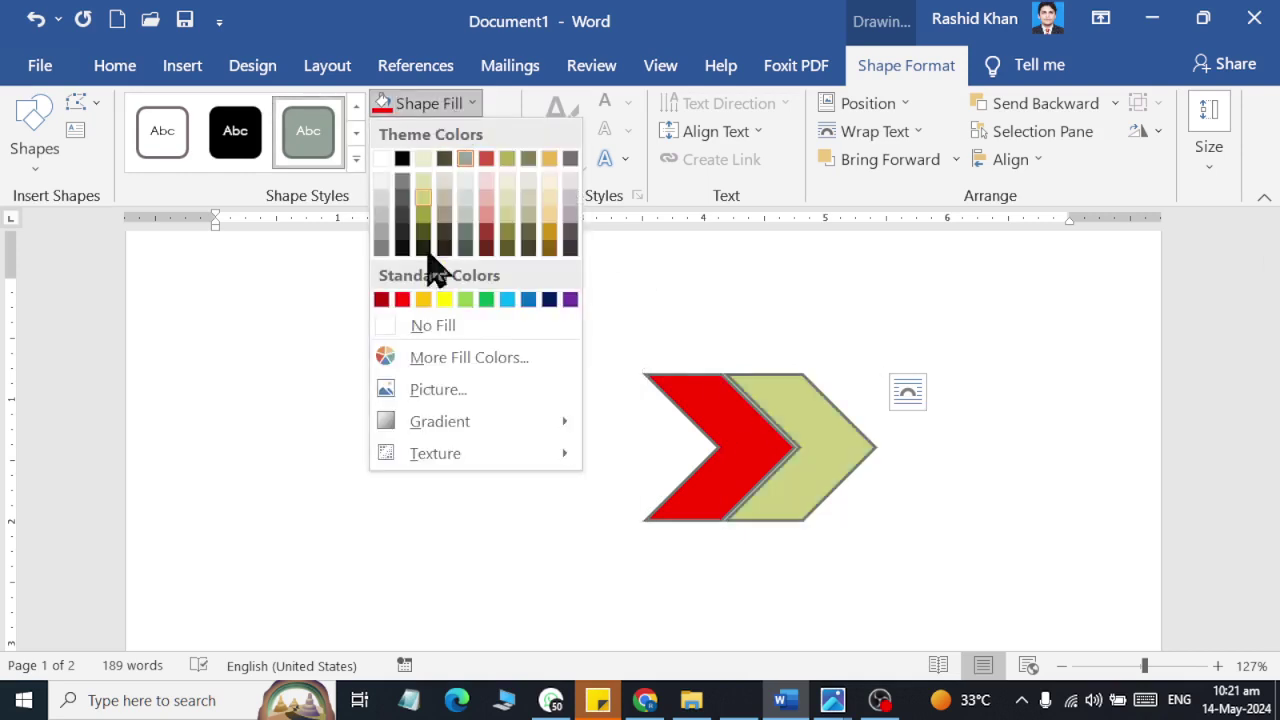
left_click(549, 299)
left_click(865, 500)
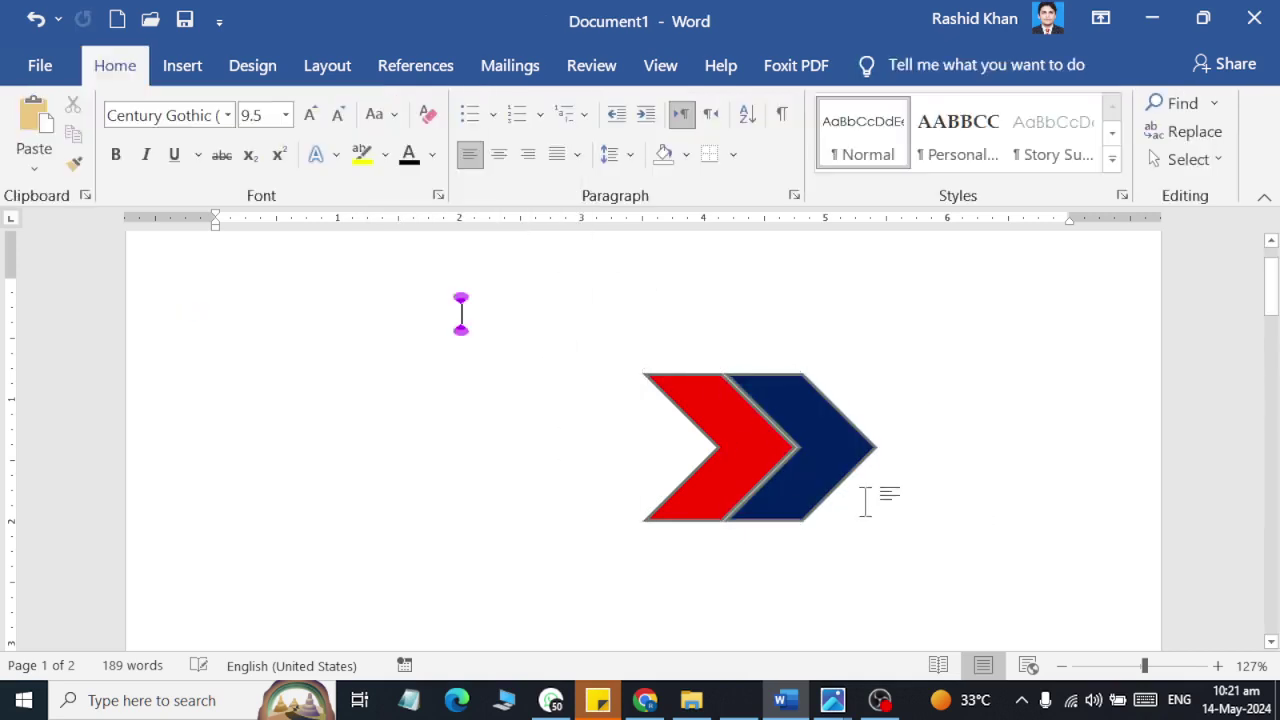
Step: Select the navy and red chevrons together
left_click(829, 457)
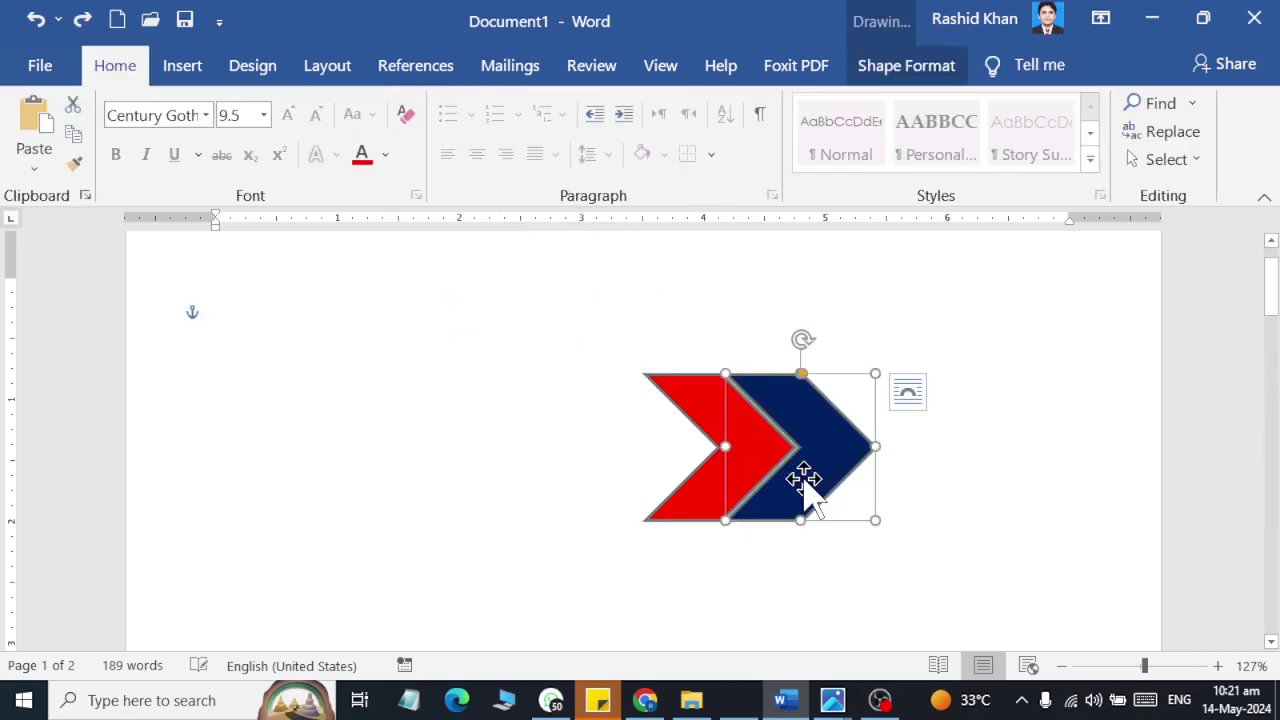
left_click(858, 530)
left_click(790, 505)
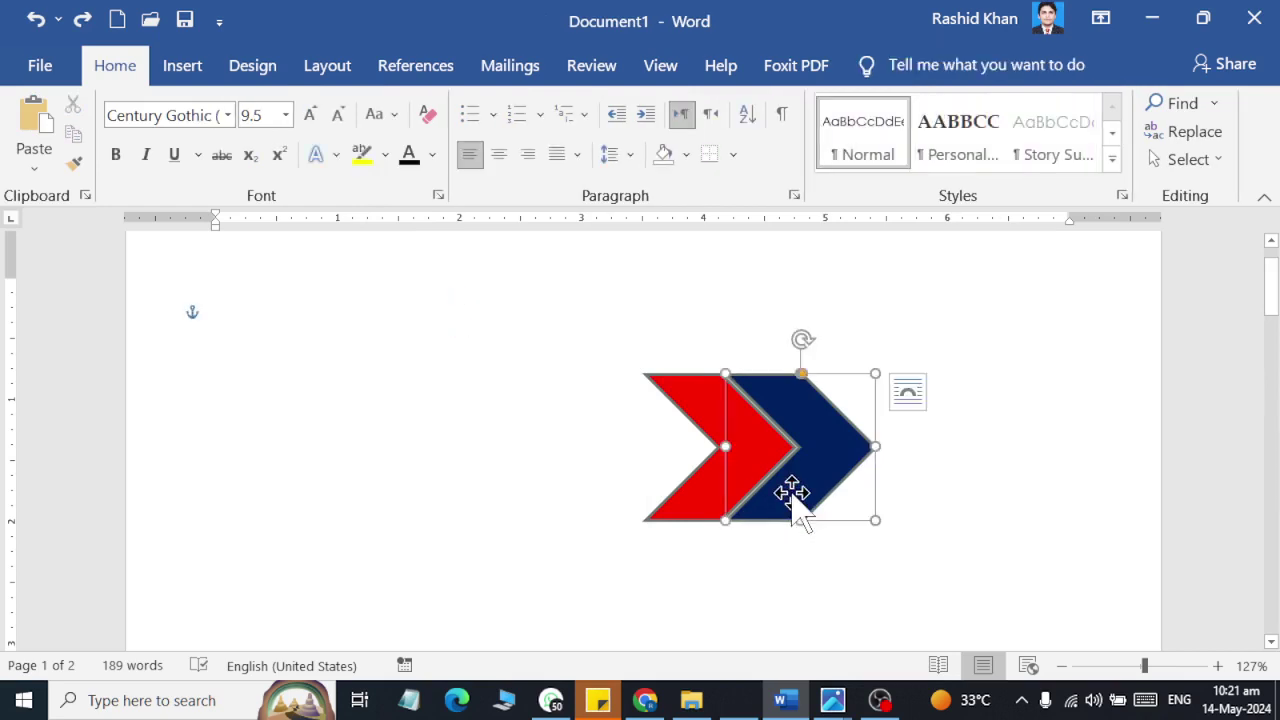
left_click(705, 497, "shift")
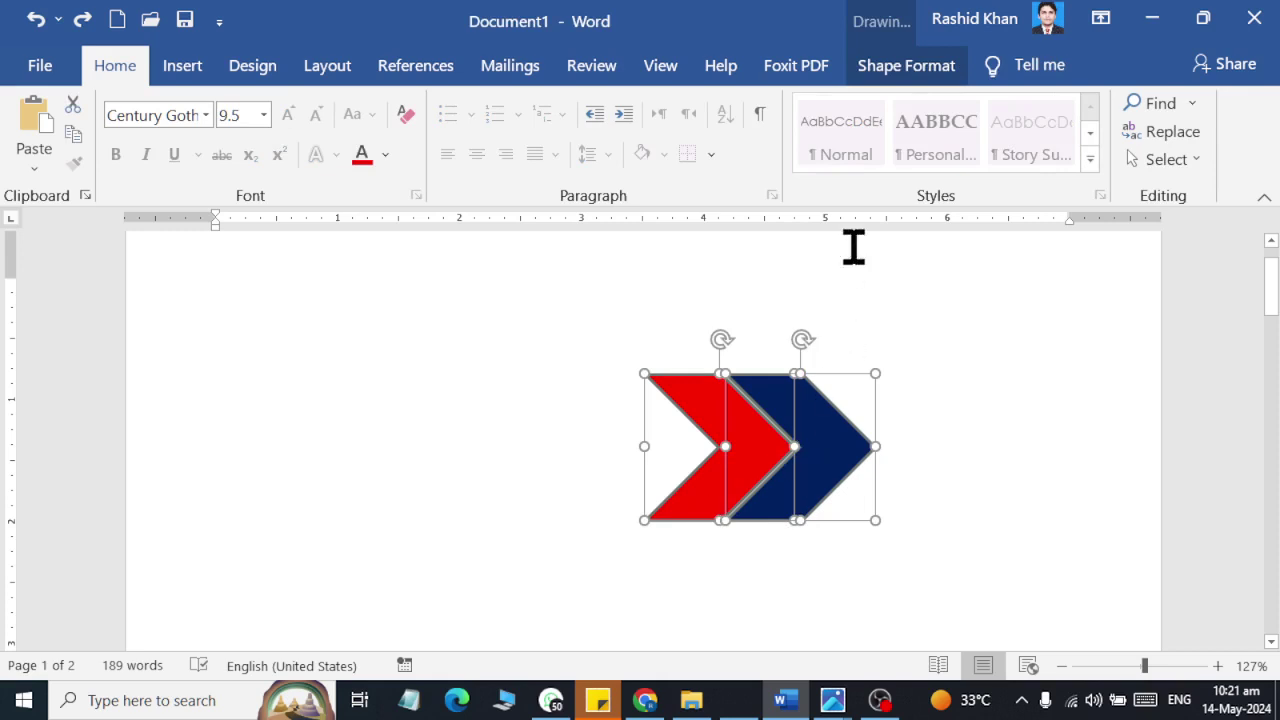
left_click(900, 72)
Step: Group the red and navy chevrons into a single object
left_click(1140, 135)
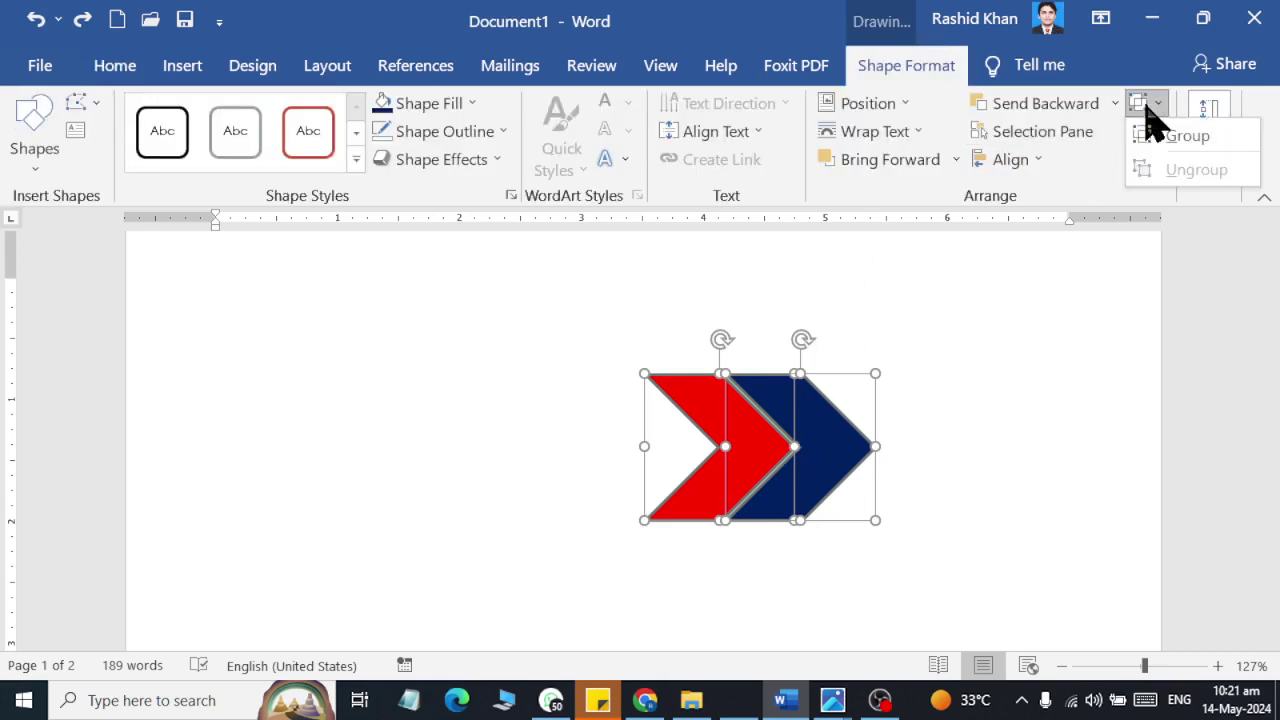
left_click(1180, 138)
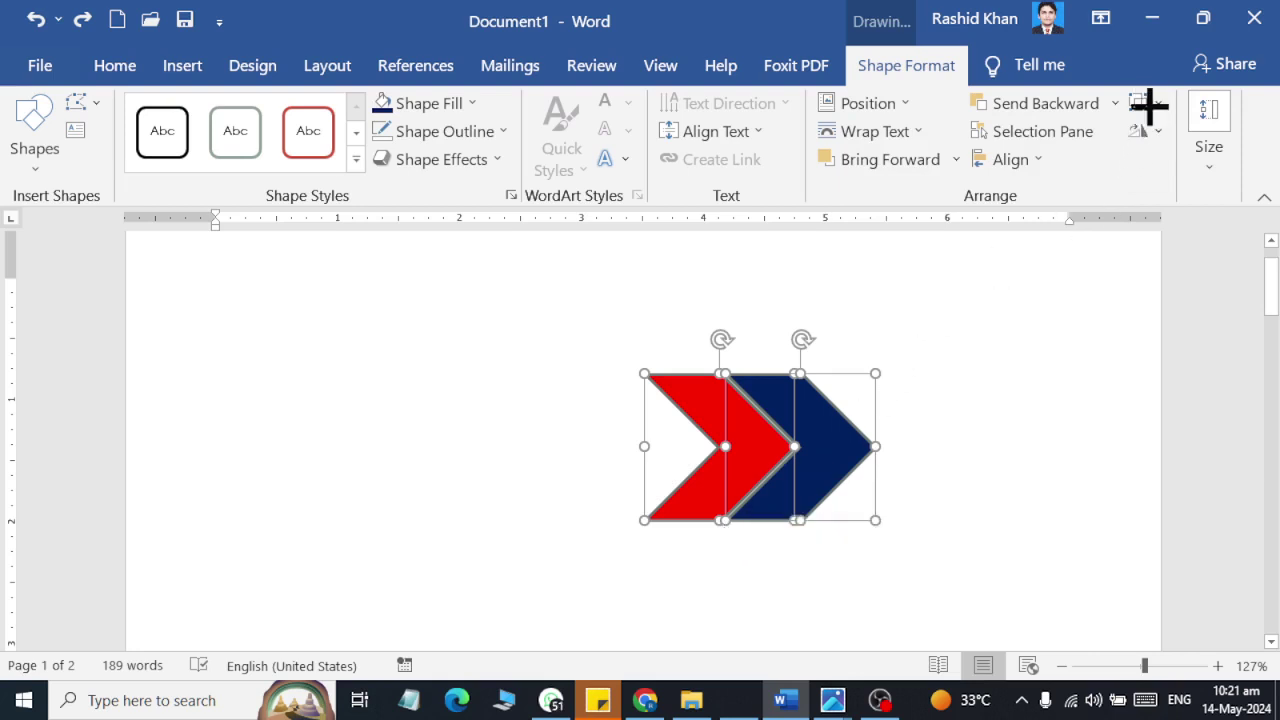
right_click(806, 430)
mouse_move(855, 400)
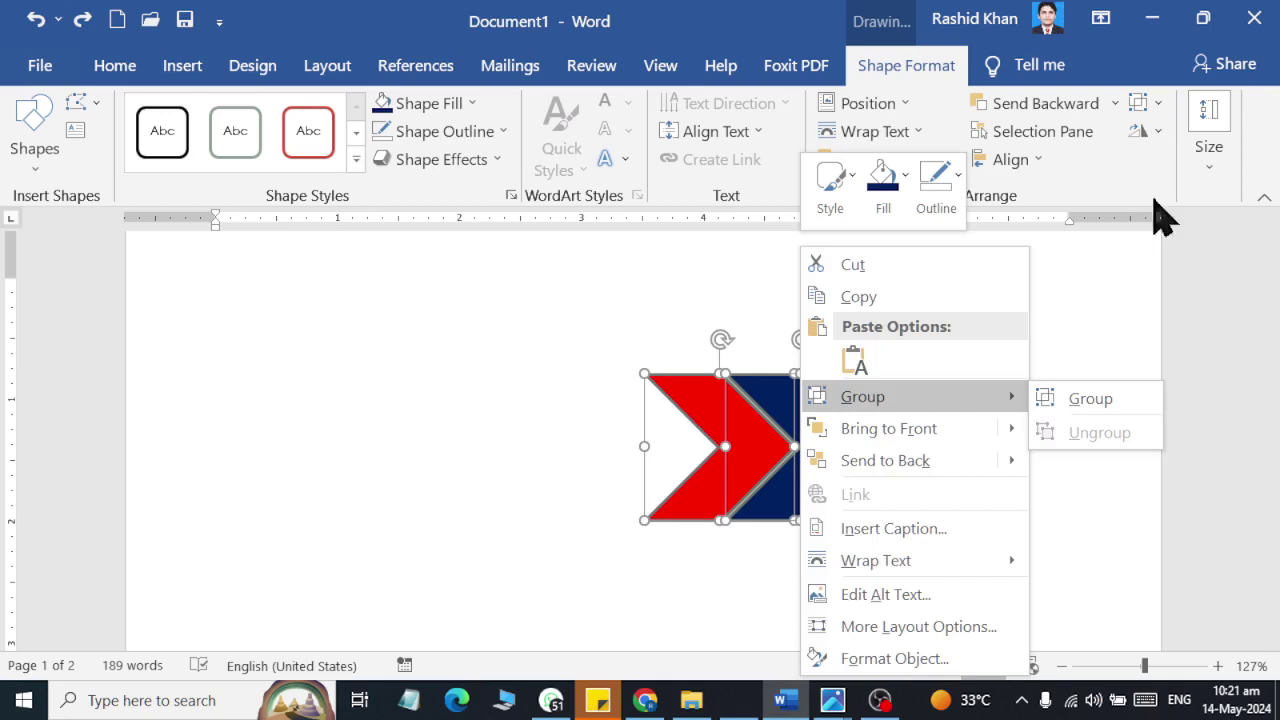
left_click(1126, 404)
left_click(1037, 437)
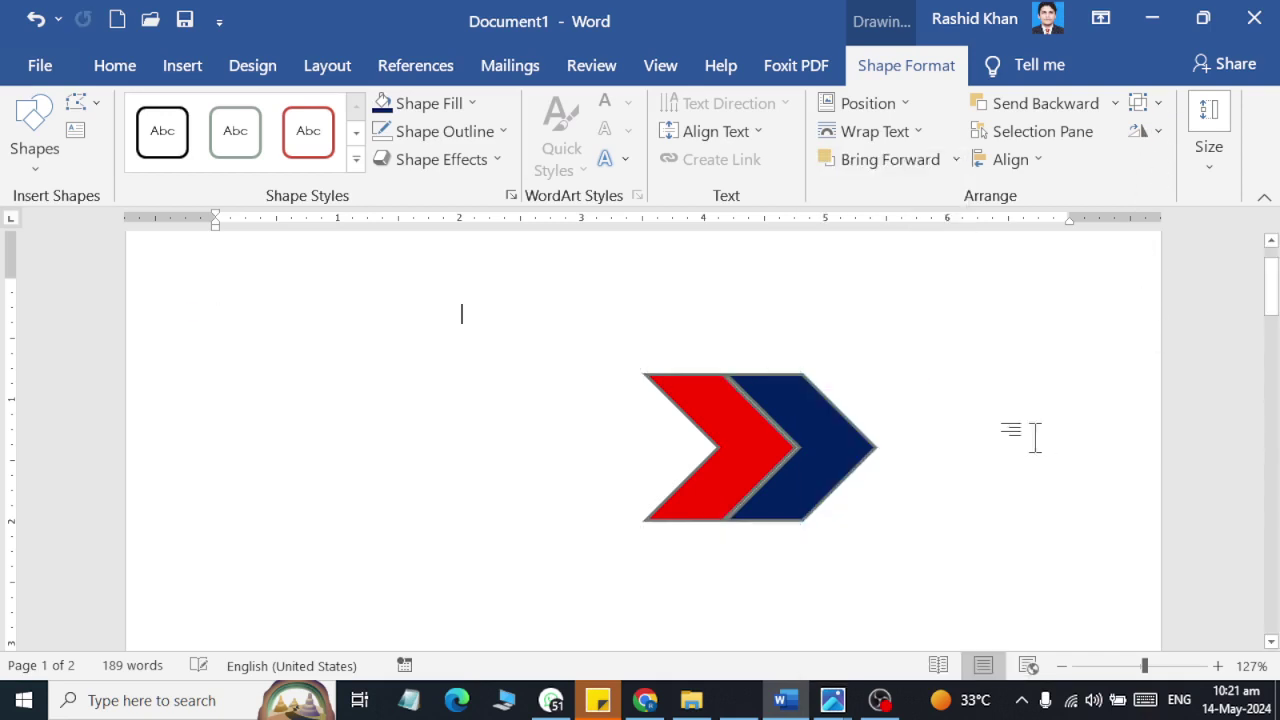
Step: Ctrl-drag a copy of the chevron group so it overlaps on the left
left_click(823, 486)
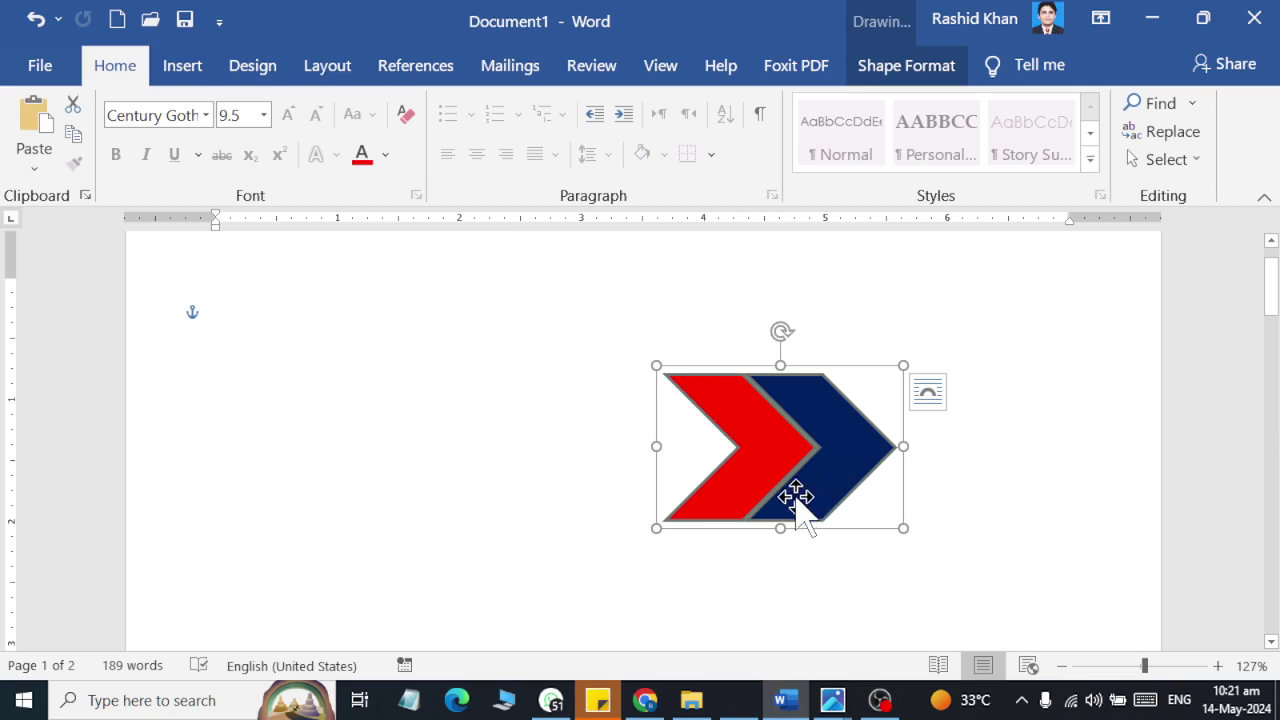
mouse_move(797, 500)
left_mouse_down()
mouse_move(605, 447)
mouse_move(657, 448)
left_mouse_up()
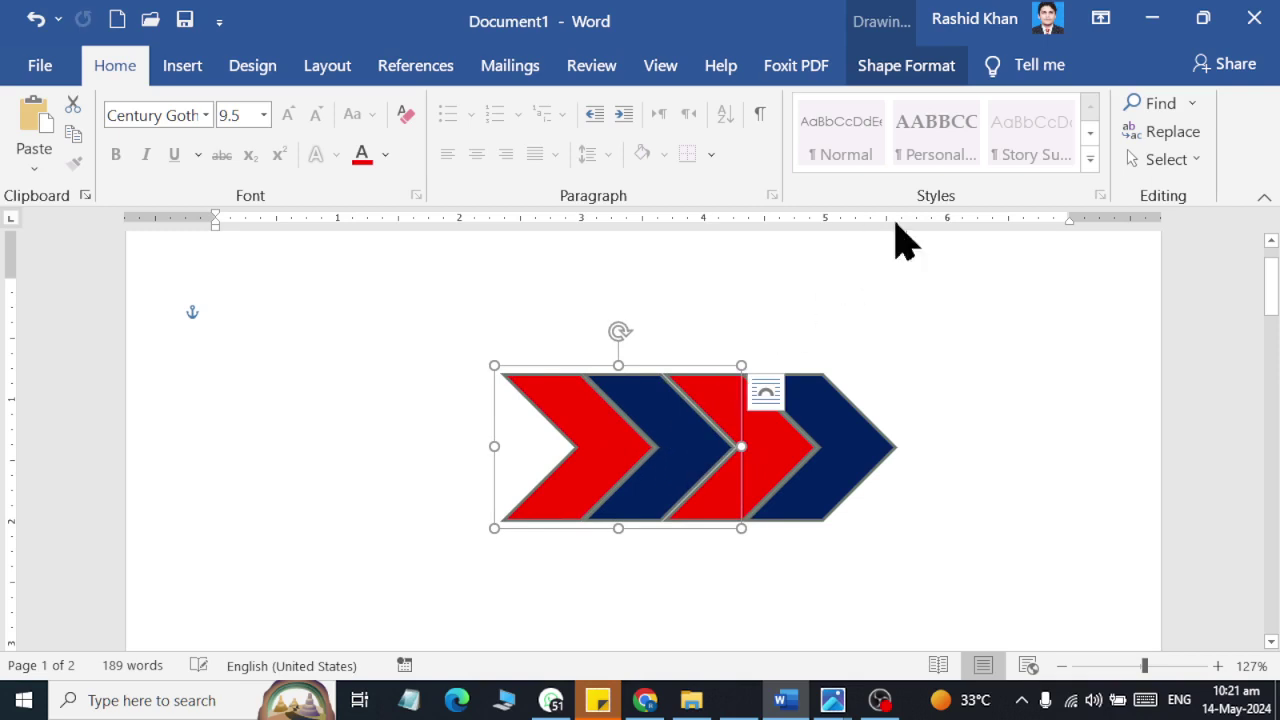
left_click(906, 70)
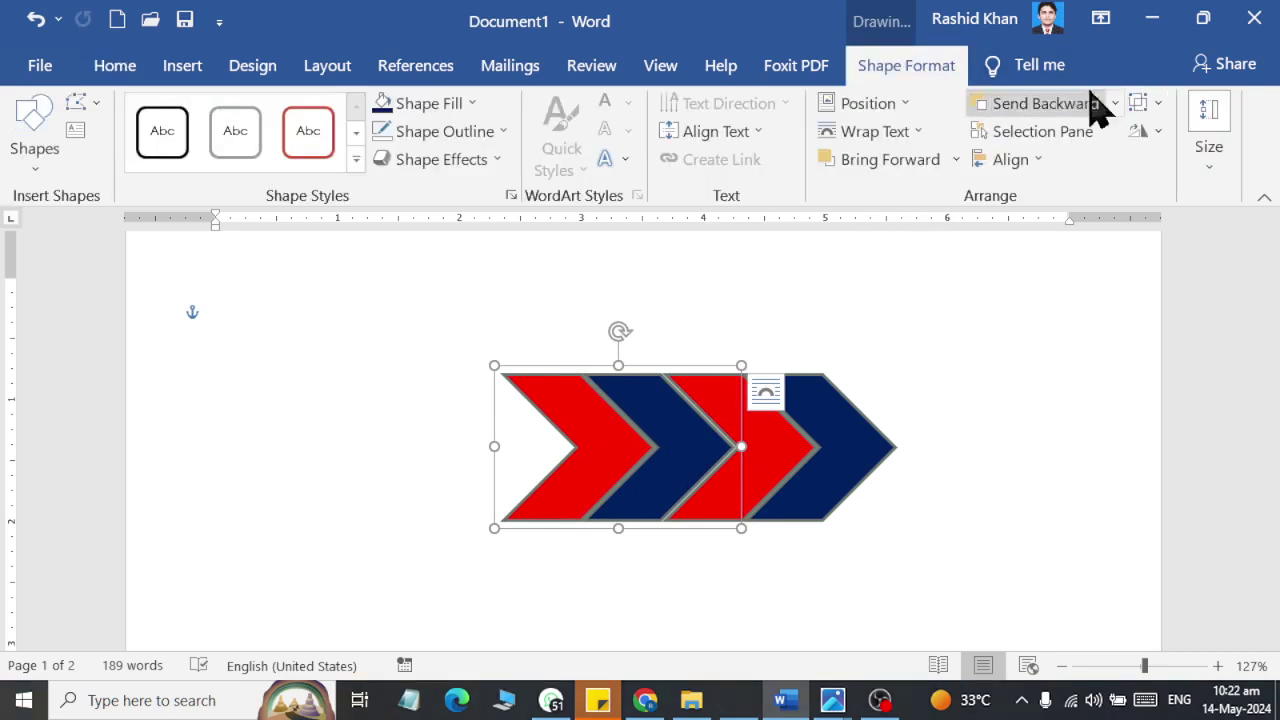
Step: Flip the copied chevron pair horizontally and slide it left, leaving a white diamond centre
left_click(1147, 112)
left_click(1146, 113)
left_click(1015, 162)
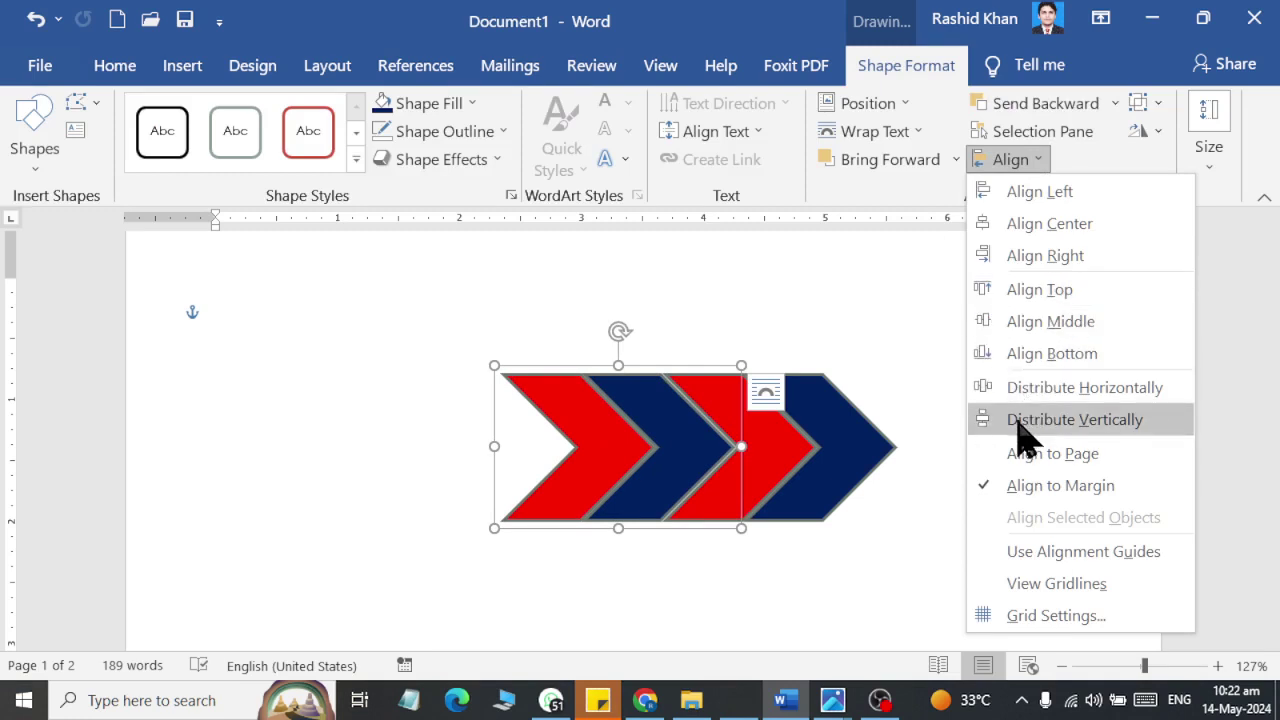
left_click(1072, 176)
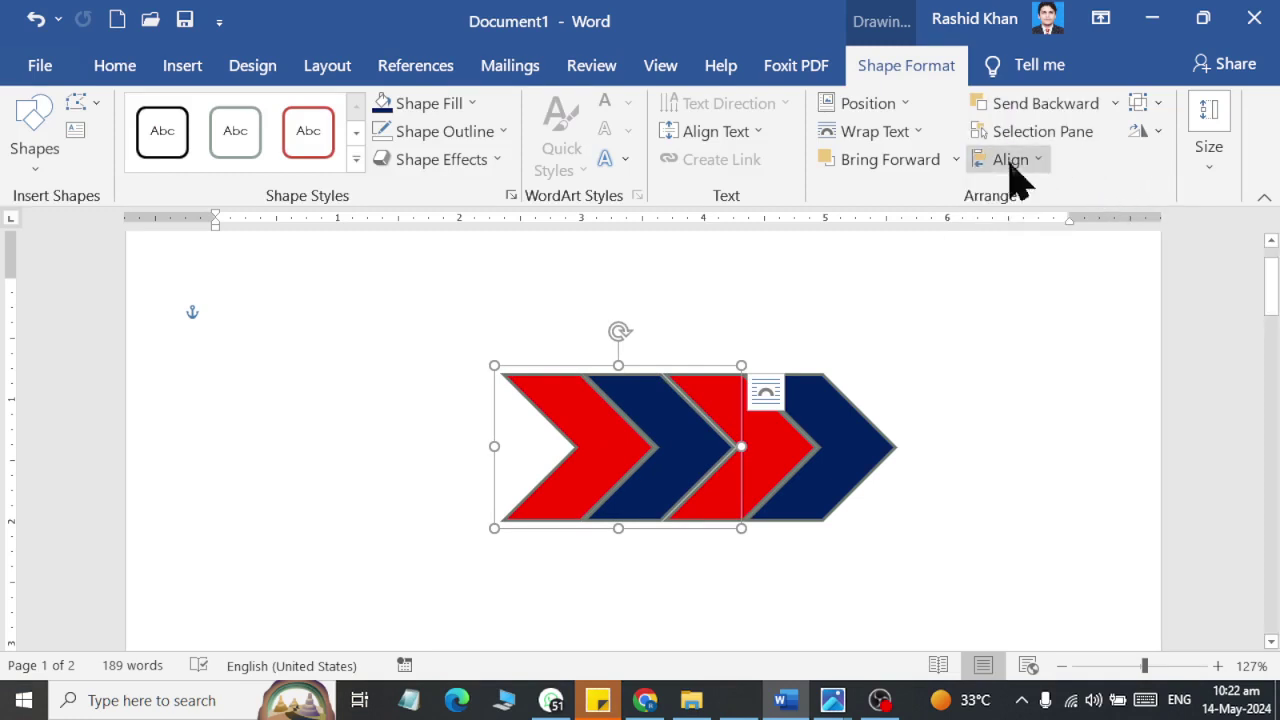
left_click(1147, 131)
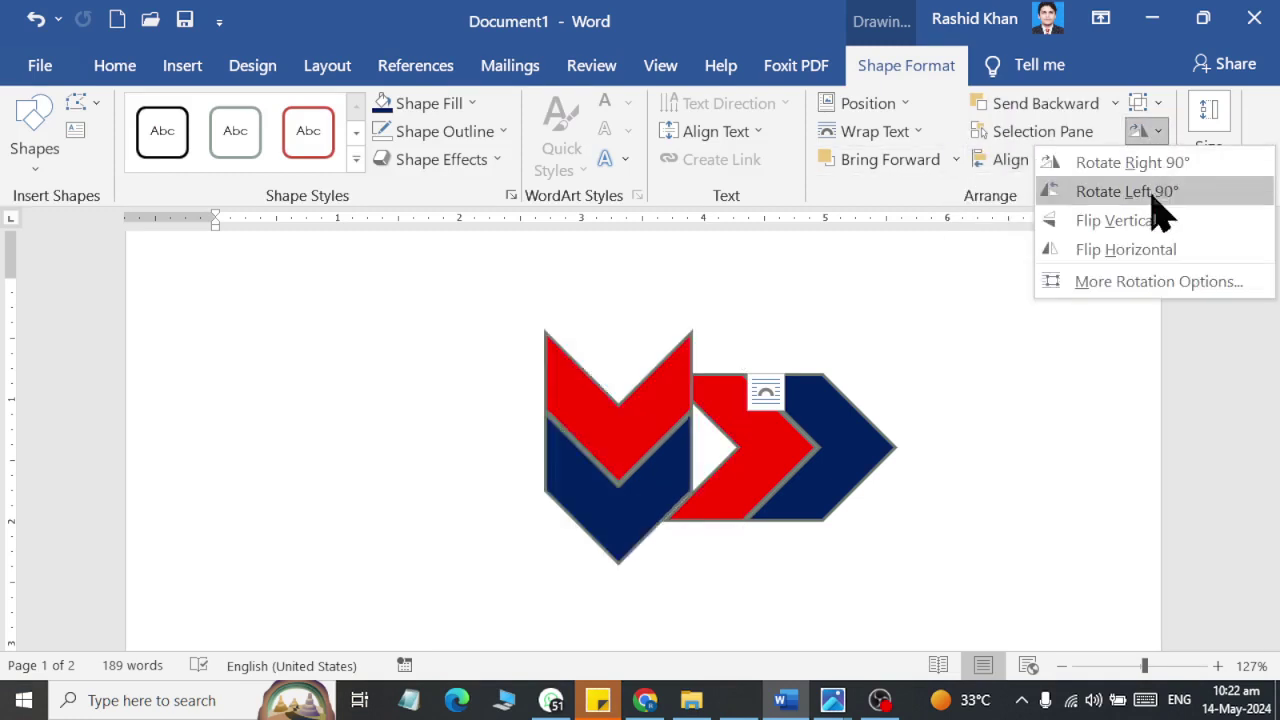
left_click(1147, 250)
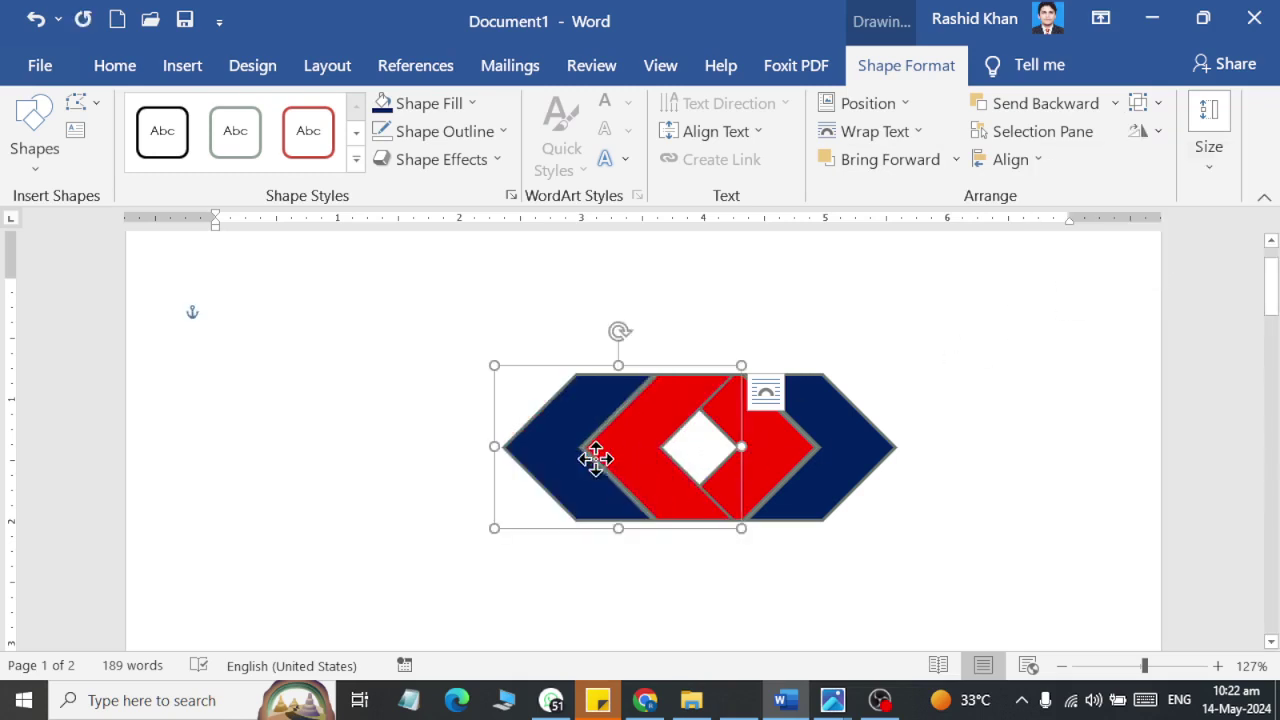
left_click_drag(594, 451, 537, 457)
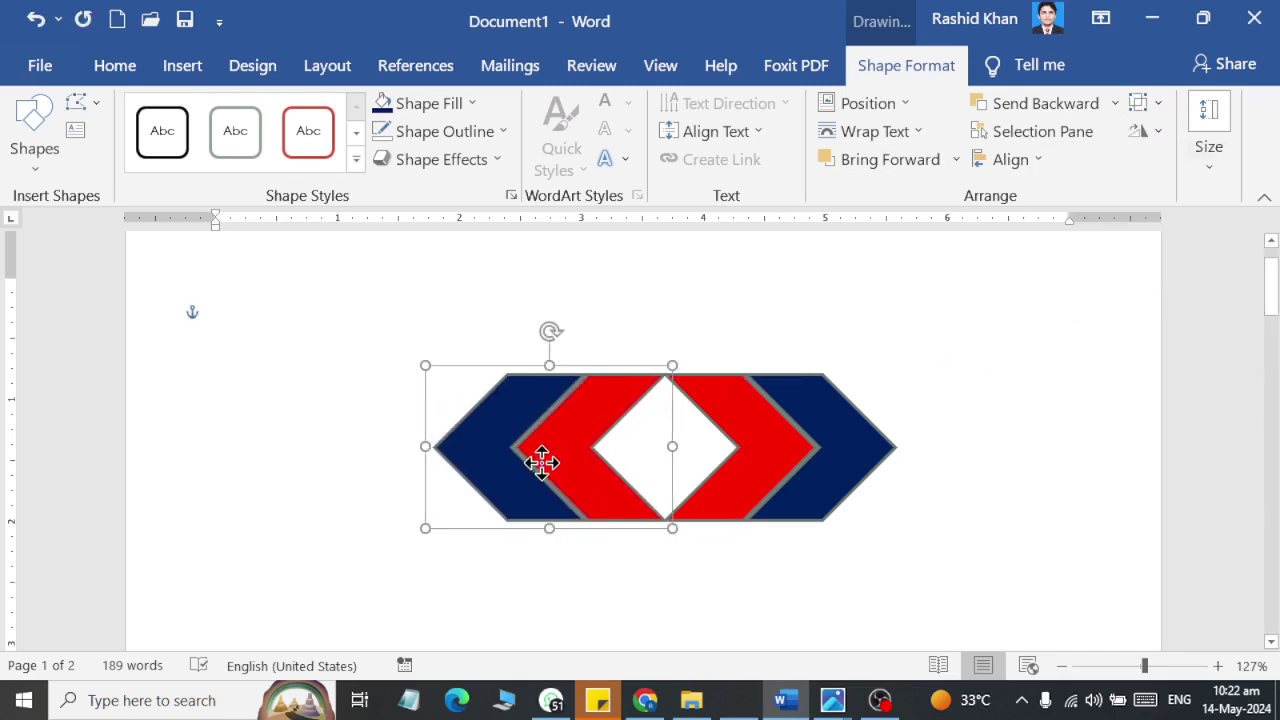
left_click(1156, 464)
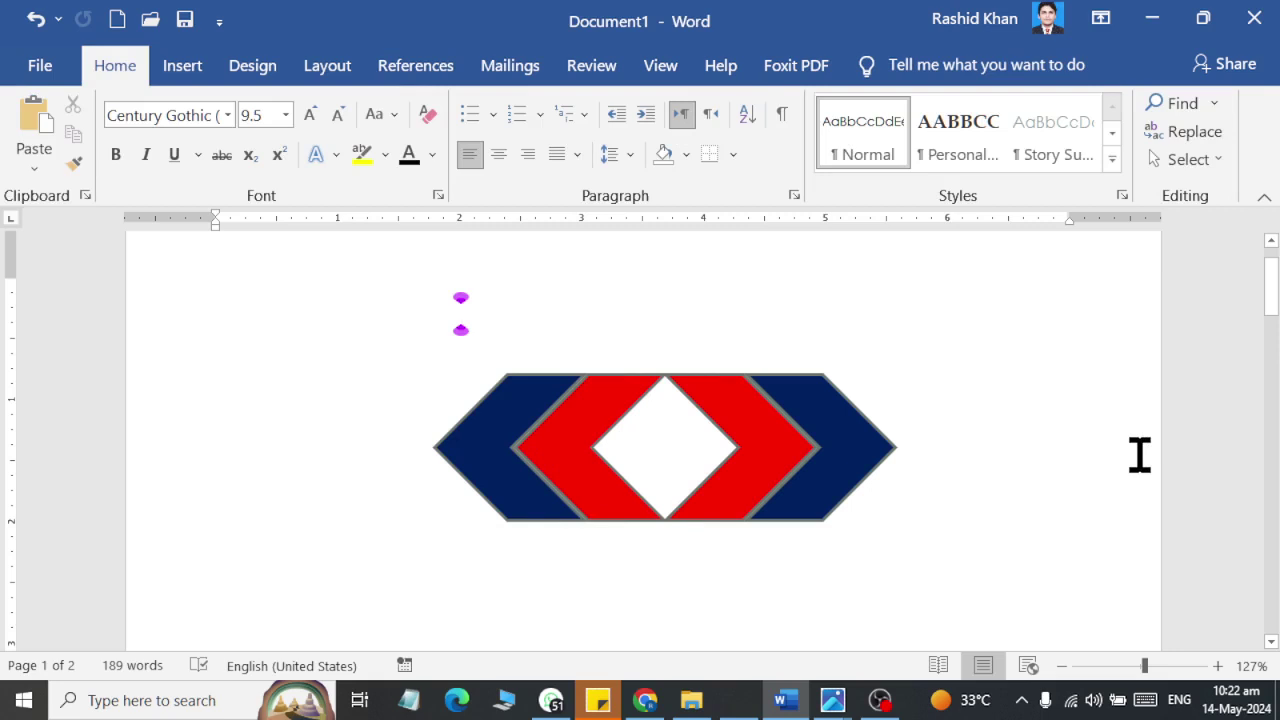
Step: Switch to the Photos window showing the house reference picture, shape assignment 1.jpg
key("alt+Tab")
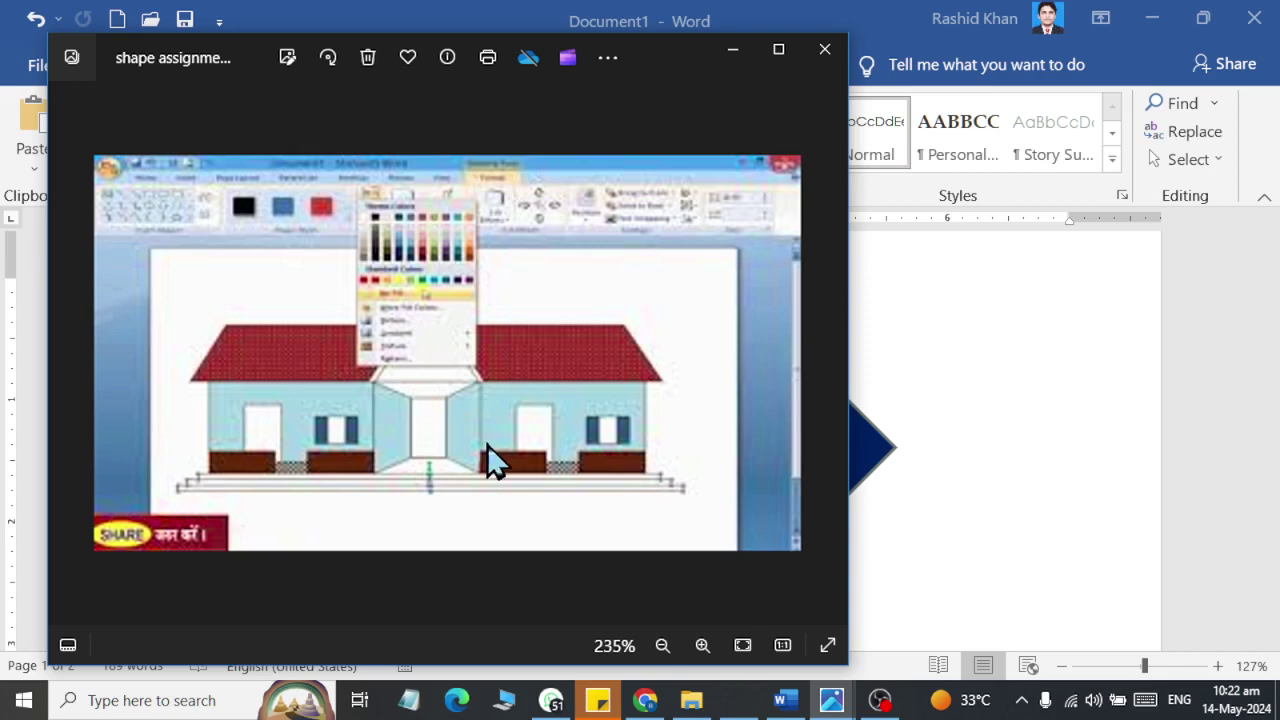
key("alt+Tab")
key("alt+Tab")
scroll(527, 383, "up", 3)
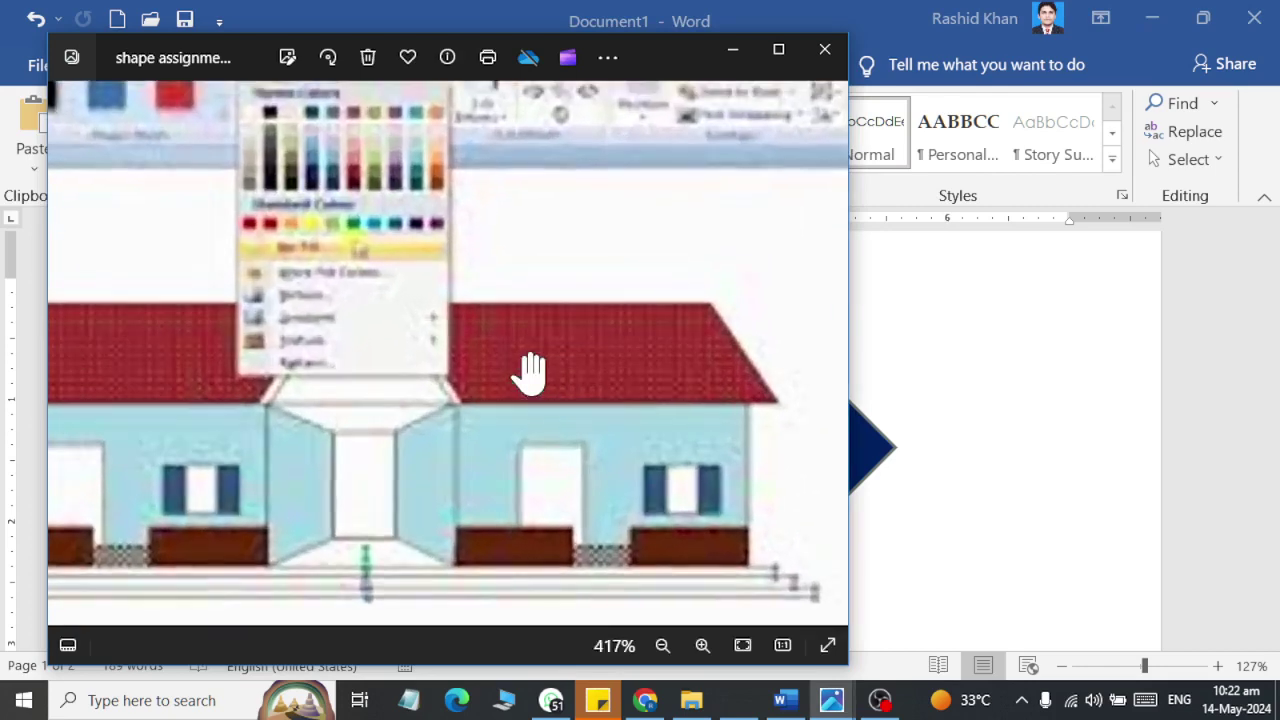
scroll(529, 371, "down", 2)
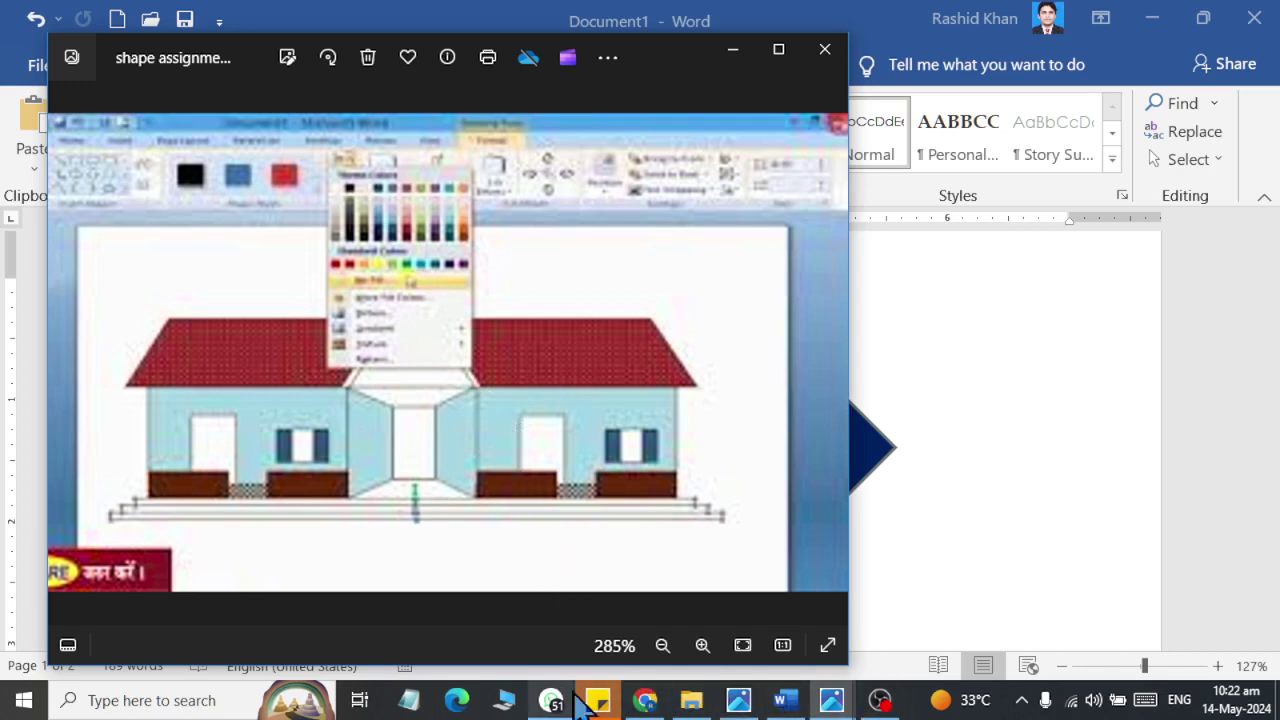
mouse_move(551, 703)
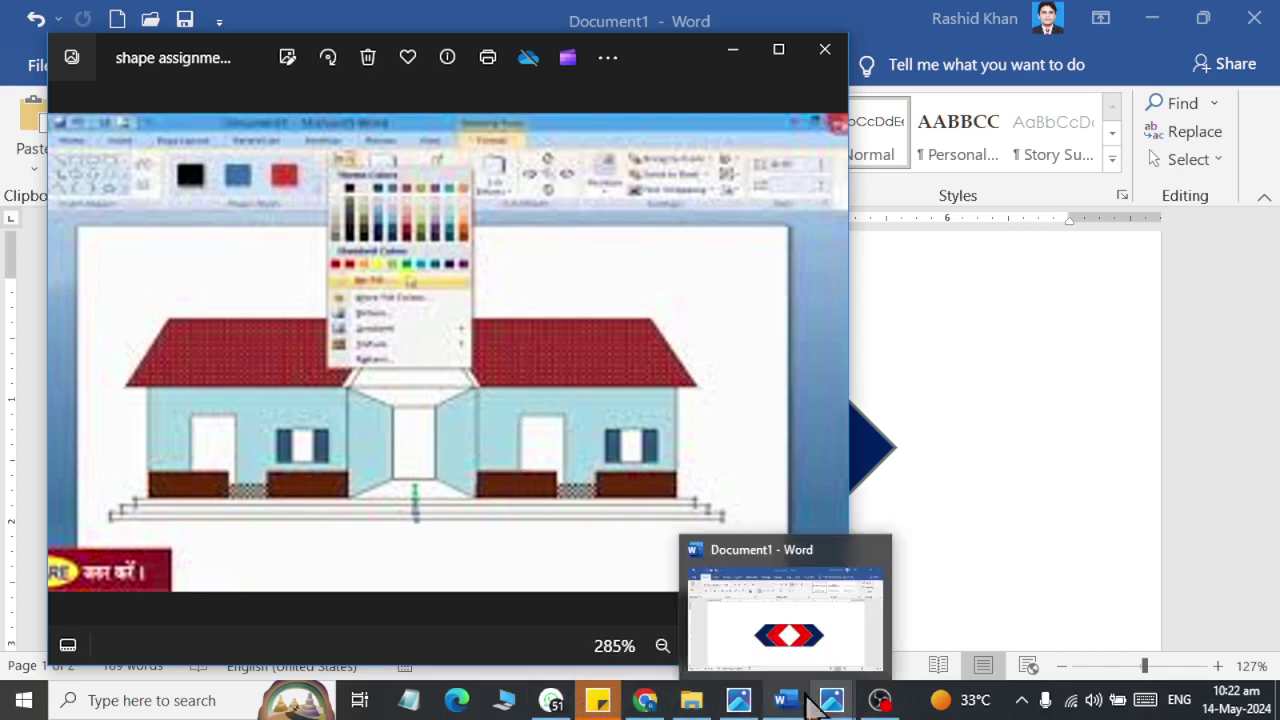